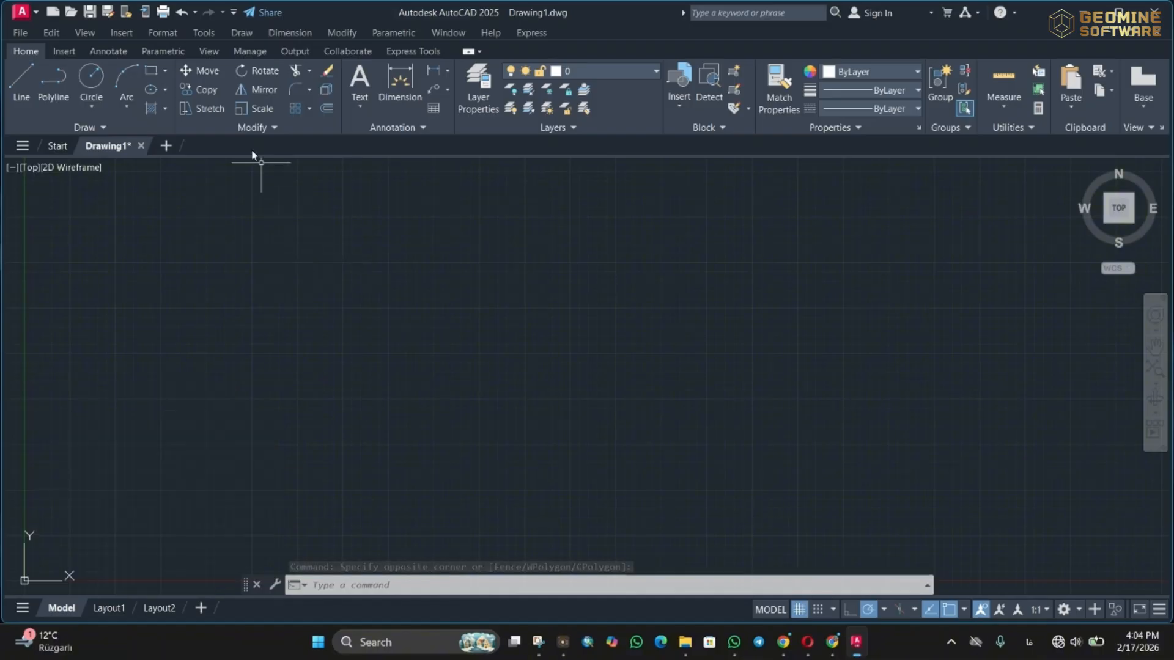
- Open the Drawing Units settings for the current drawing
click(164, 33)
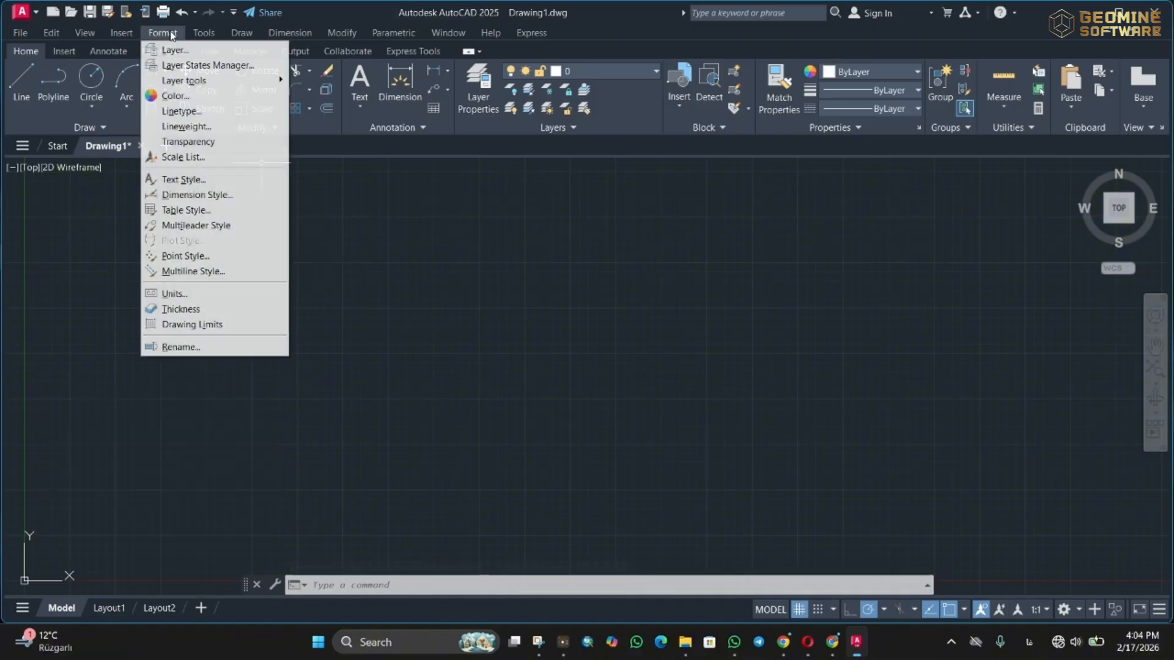
click(218, 289)
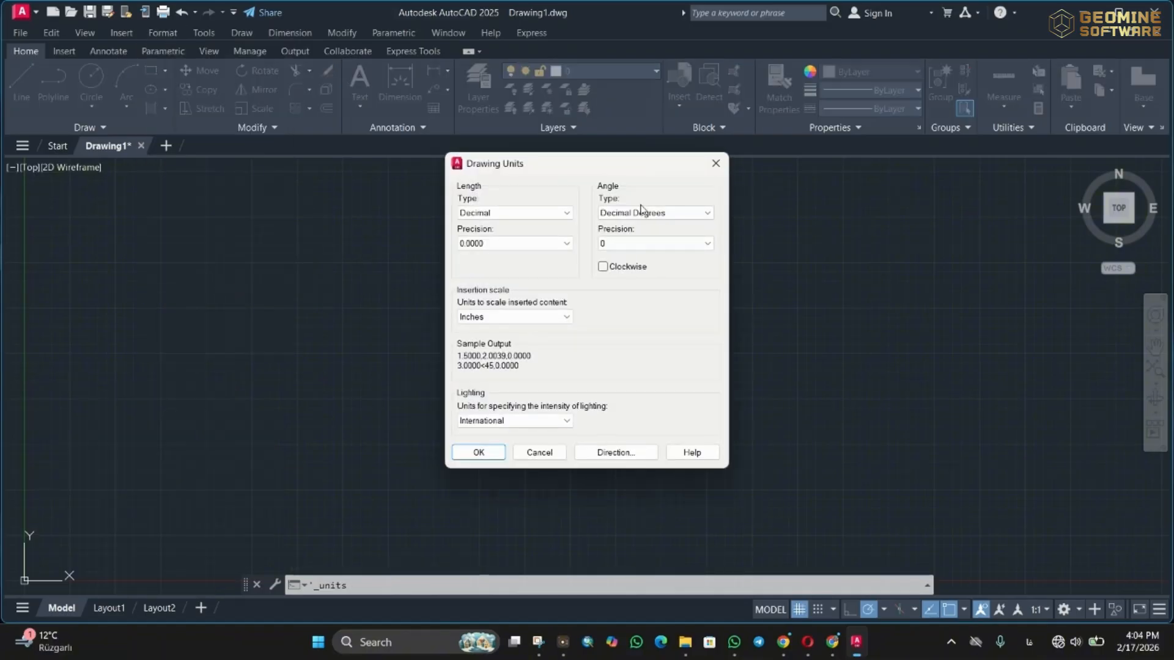
key(Escape)
key(Return)
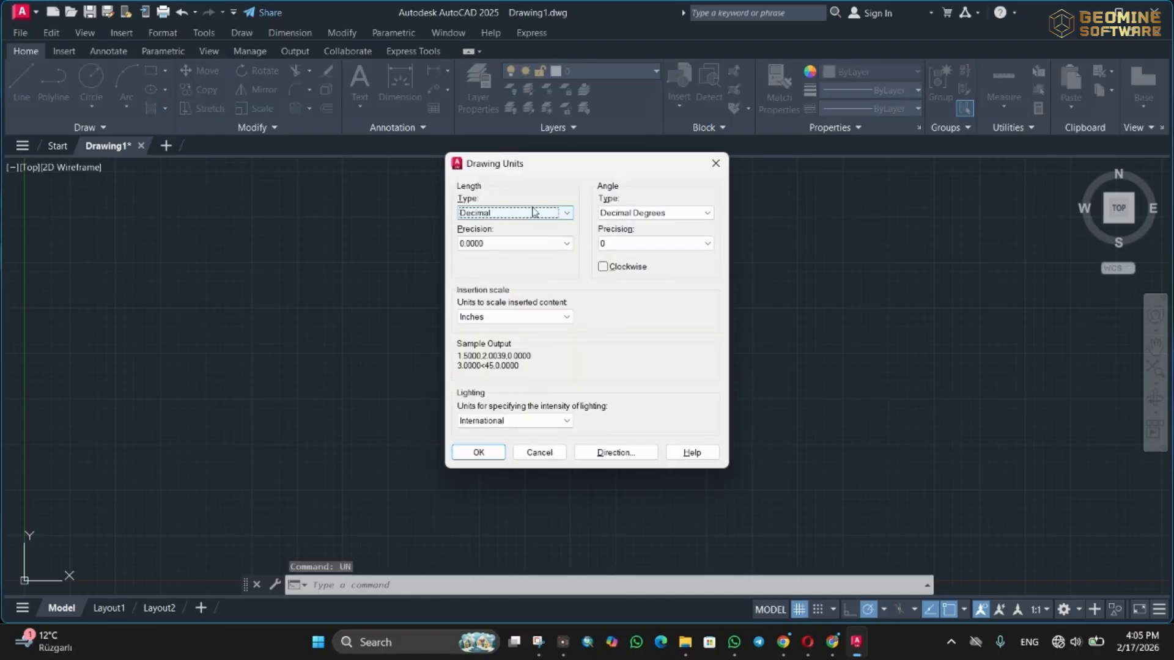
drag(528, 168, 479, 175)
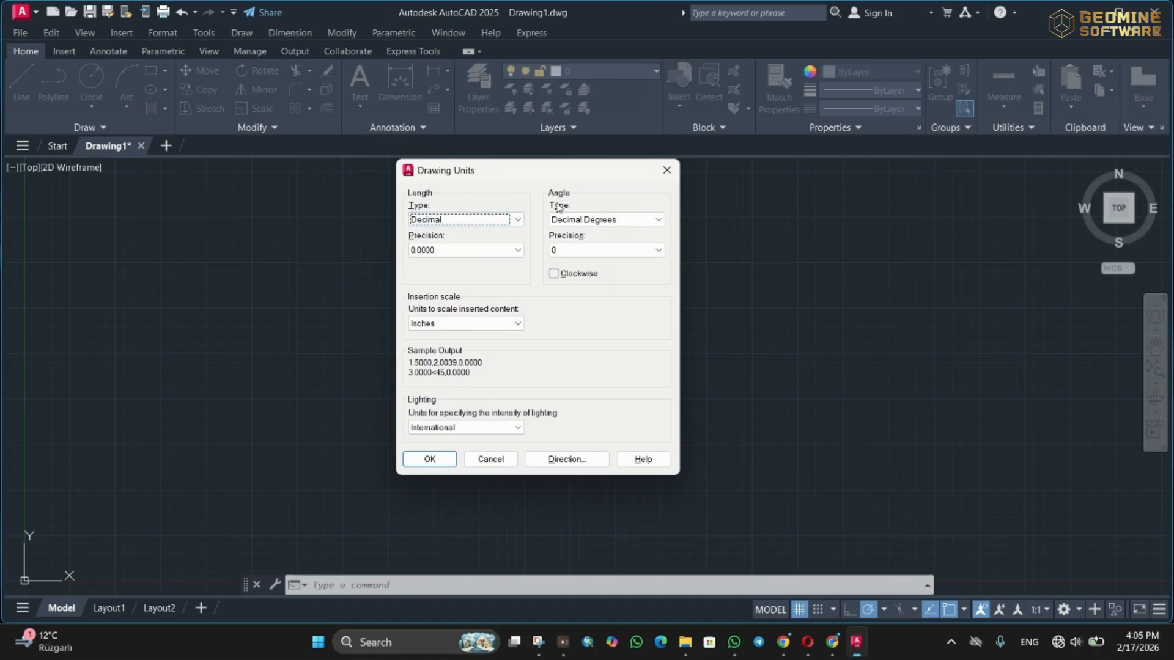
- Try to apply the Architectural length type with Millimeters as the insertion scale, declining the update
click(437, 223)
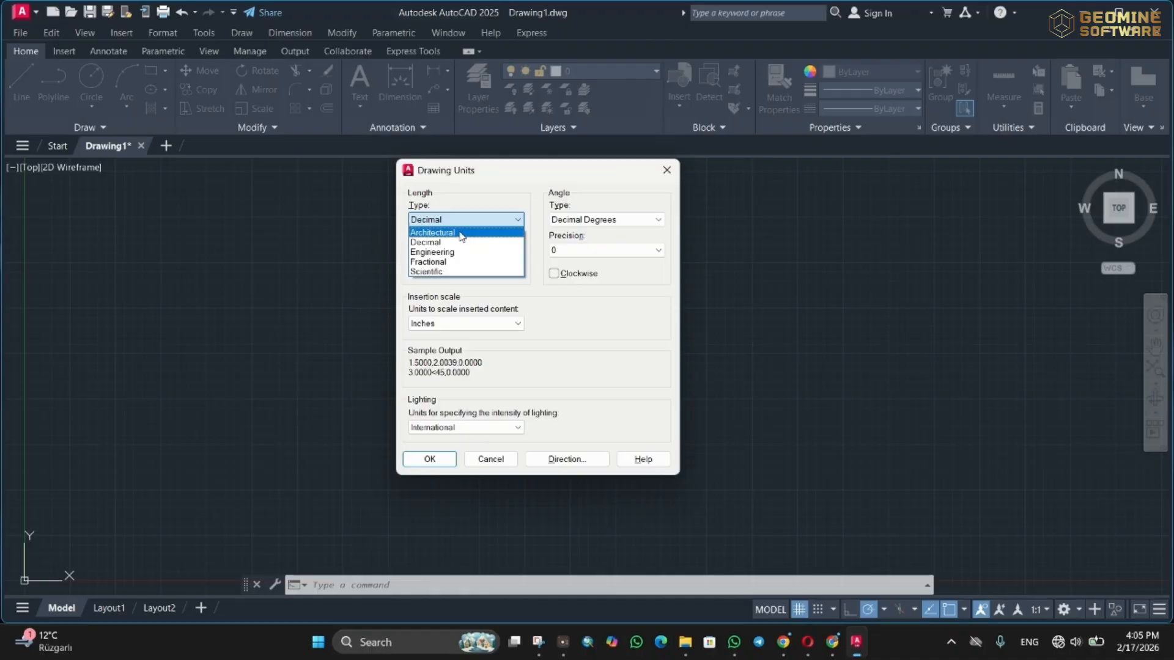
click(461, 234)
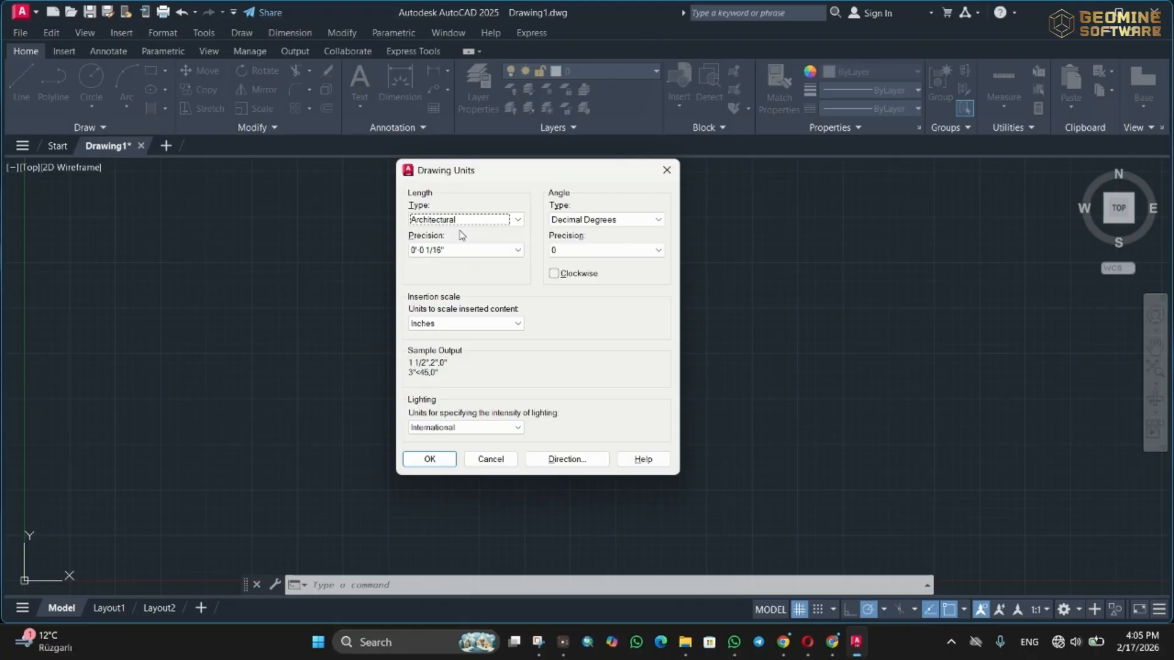
click(485, 324)
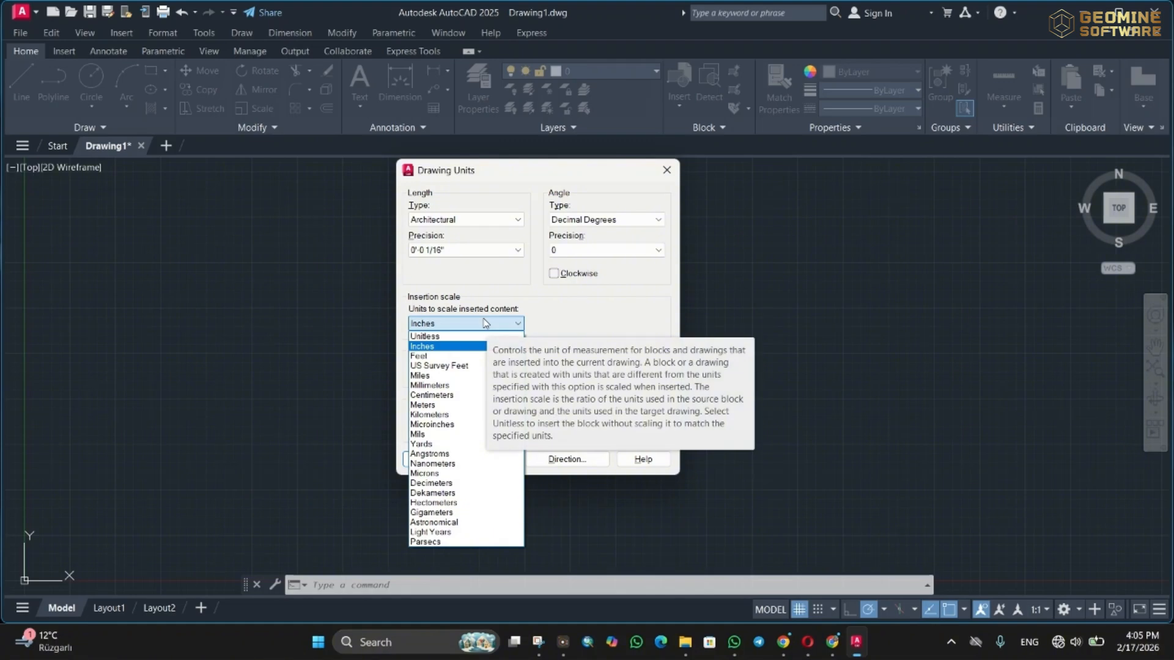
click(467, 385)
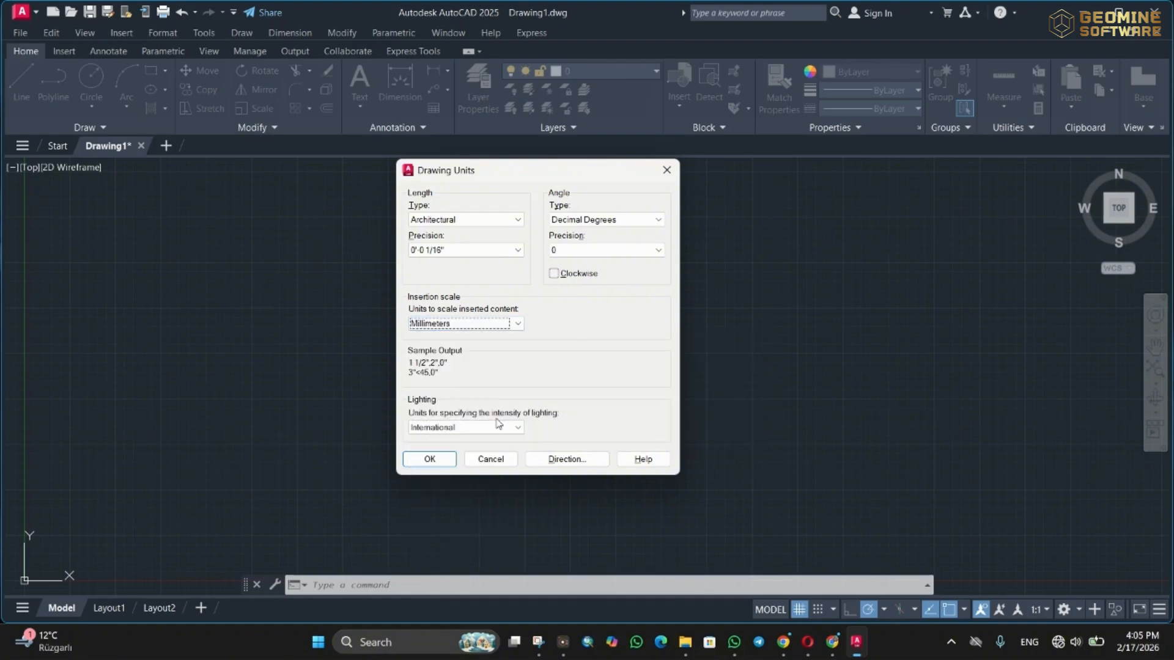
click(436, 460)
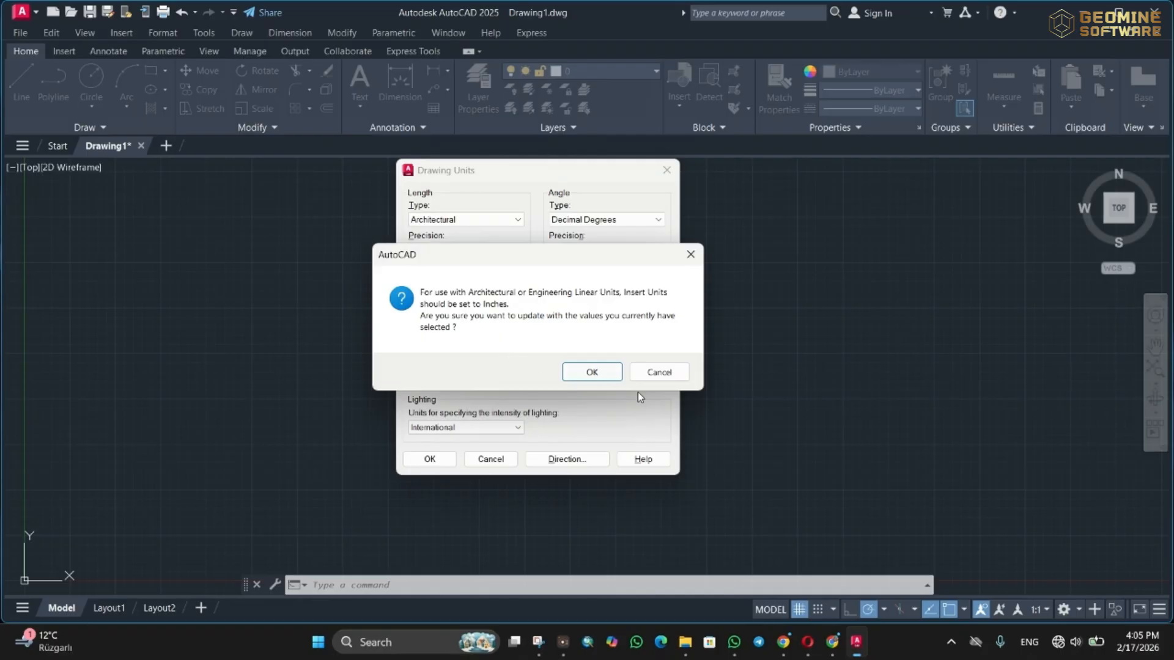
click(659, 374)
- Try to apply Kilometers as the insertion scale with the Architectural length type, declining the update
click(482, 323)
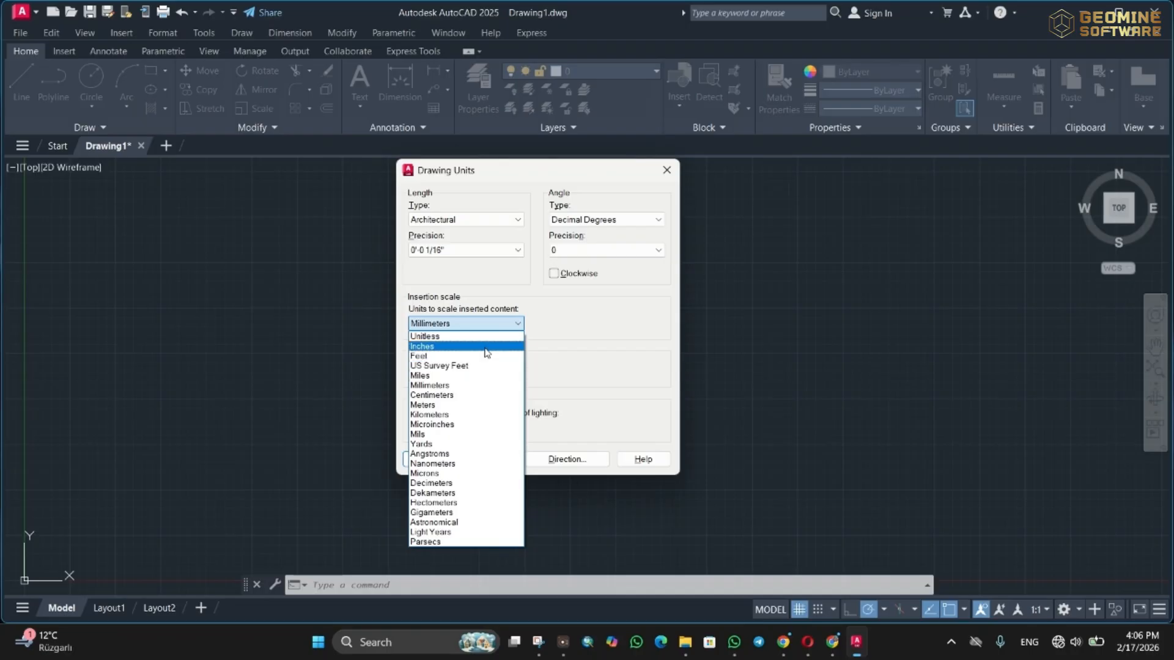
click(477, 425)
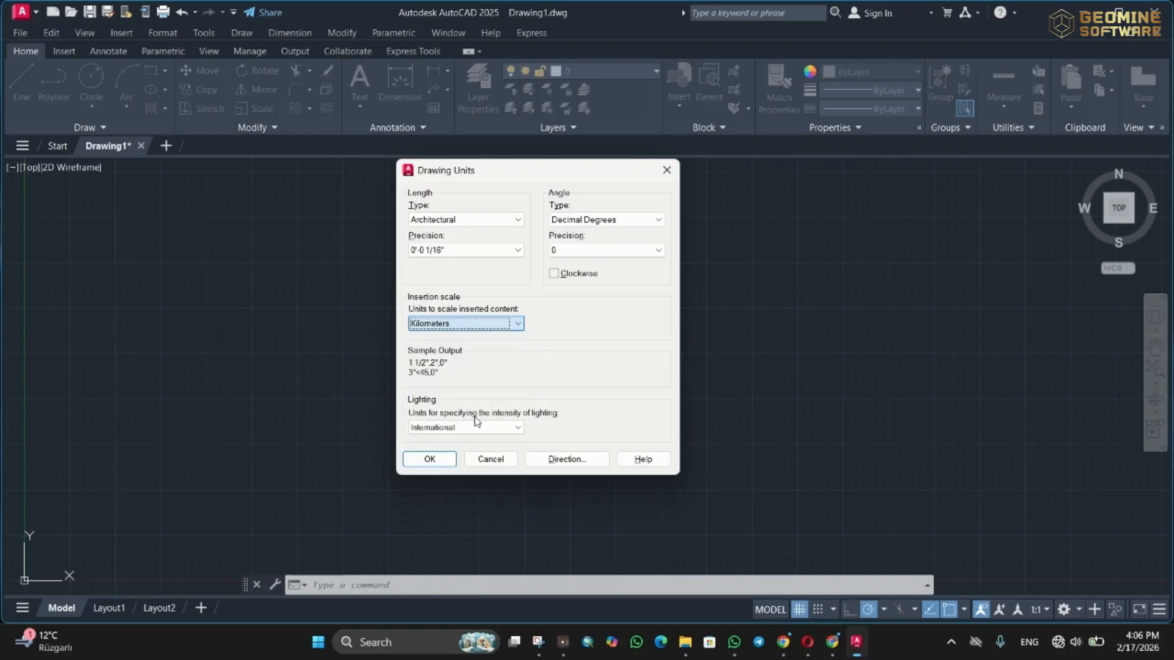
click(429, 459)
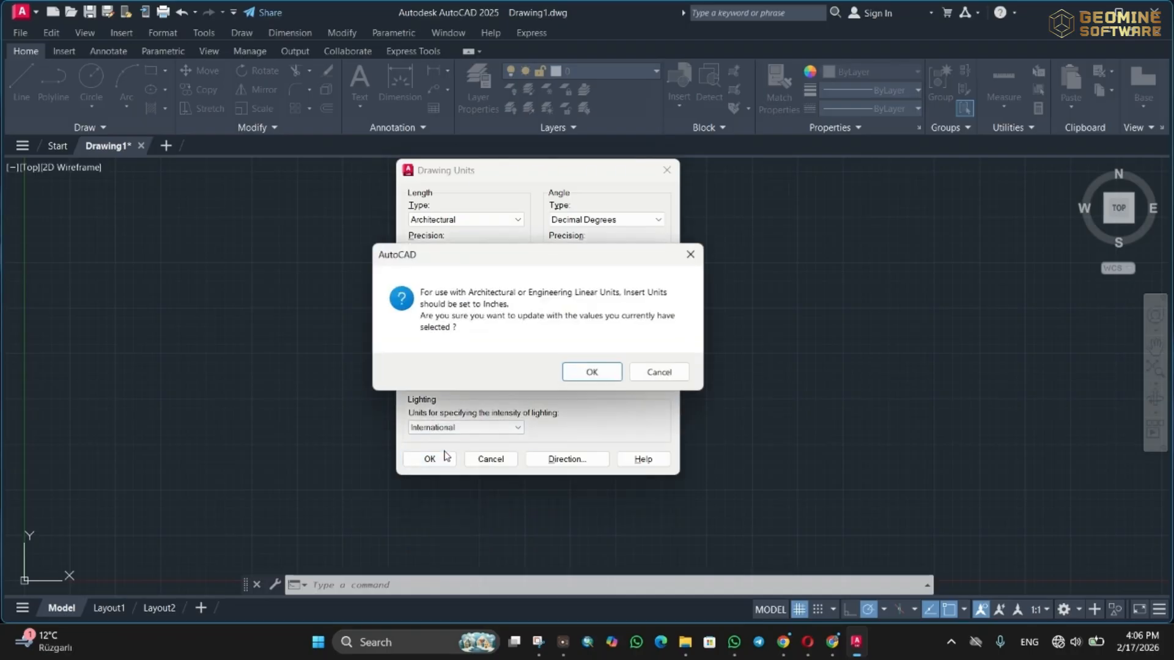
click(658, 371)
- Set the length type to Engineering and the insertion scale to Centimeters, try to apply them, and decline the update
click(502, 220)
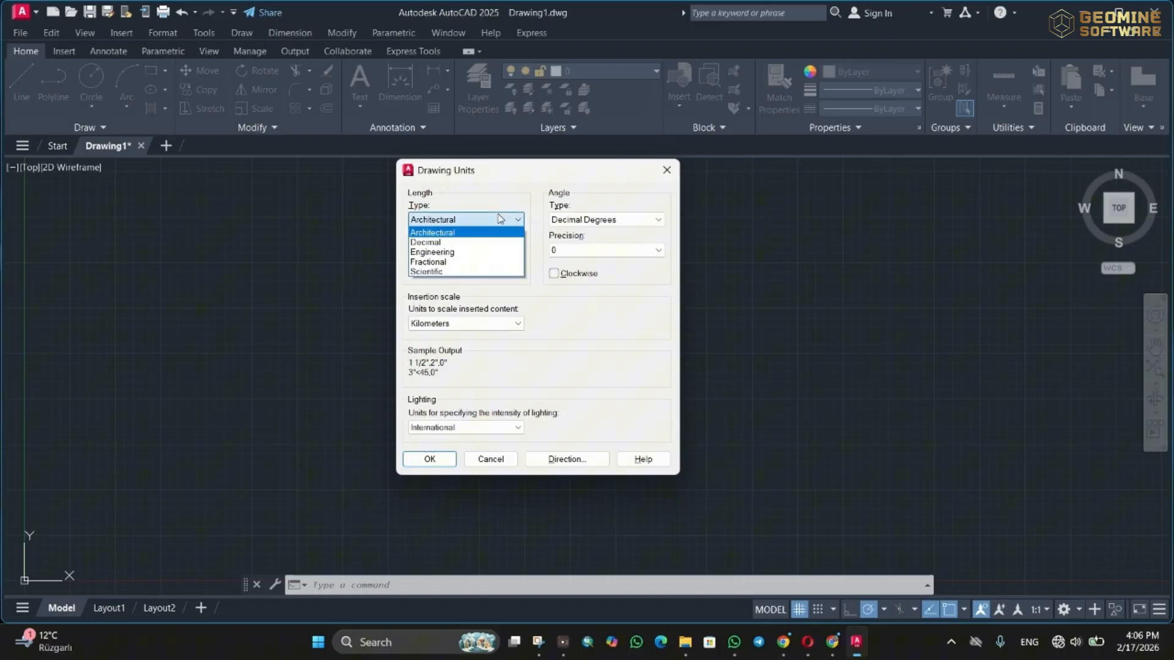
click(502, 252)
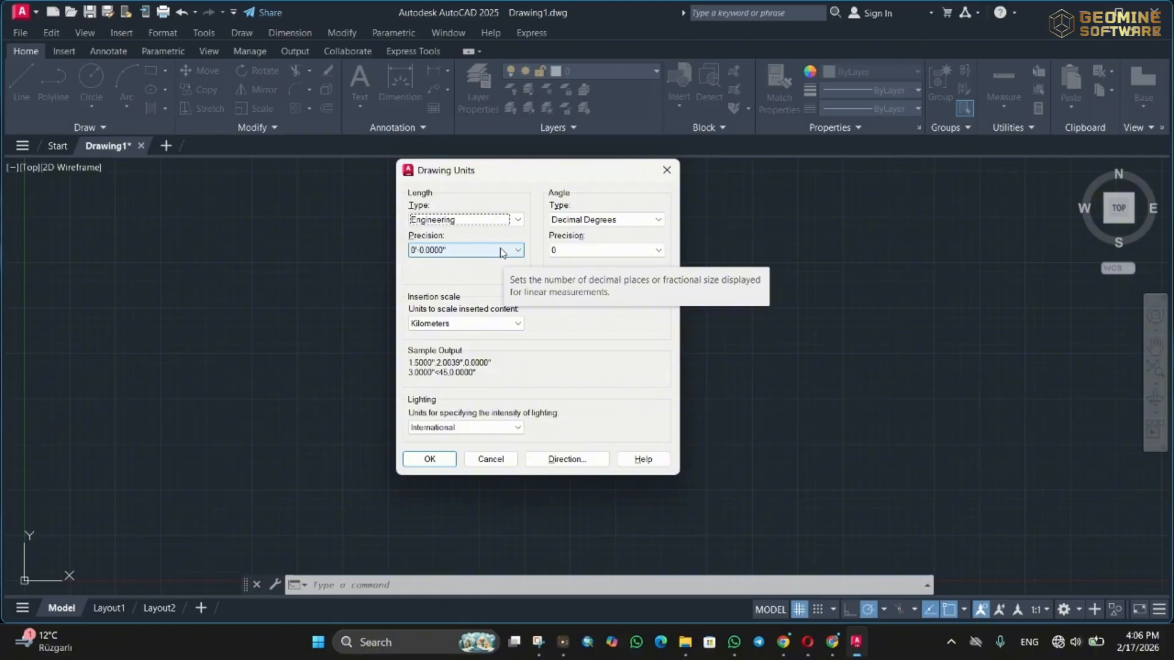
click(502, 324)
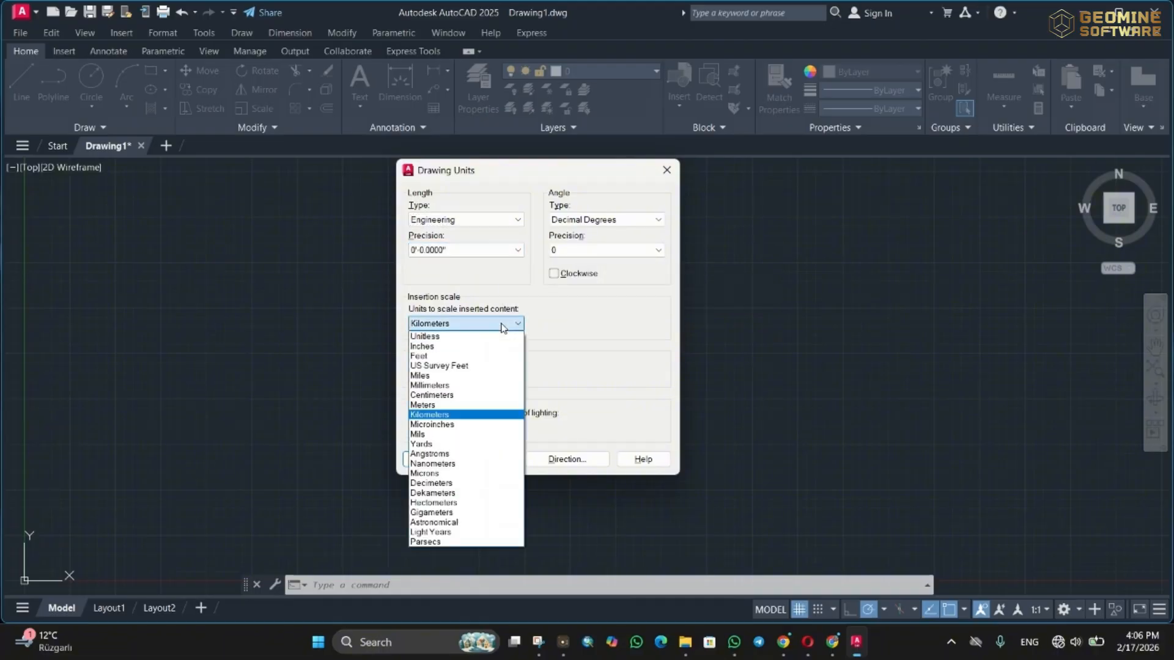
click(502, 396)
click(430, 459)
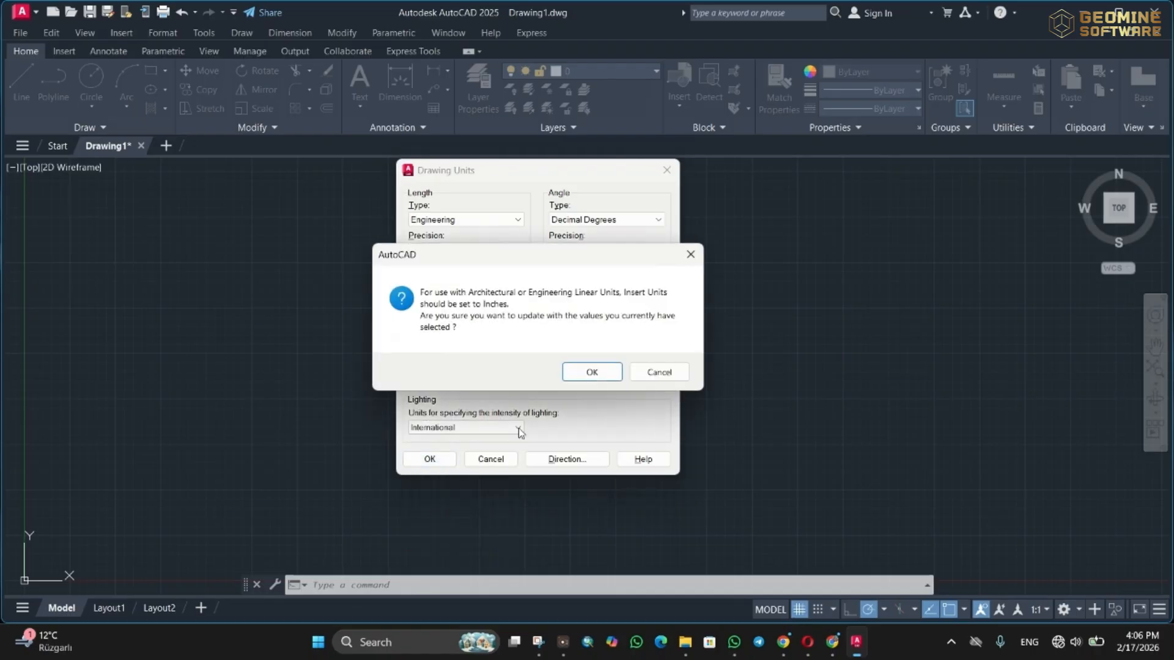
click(670, 380)
- Set the drawing's length type to Fractional and apply the unit settings
click(441, 217)
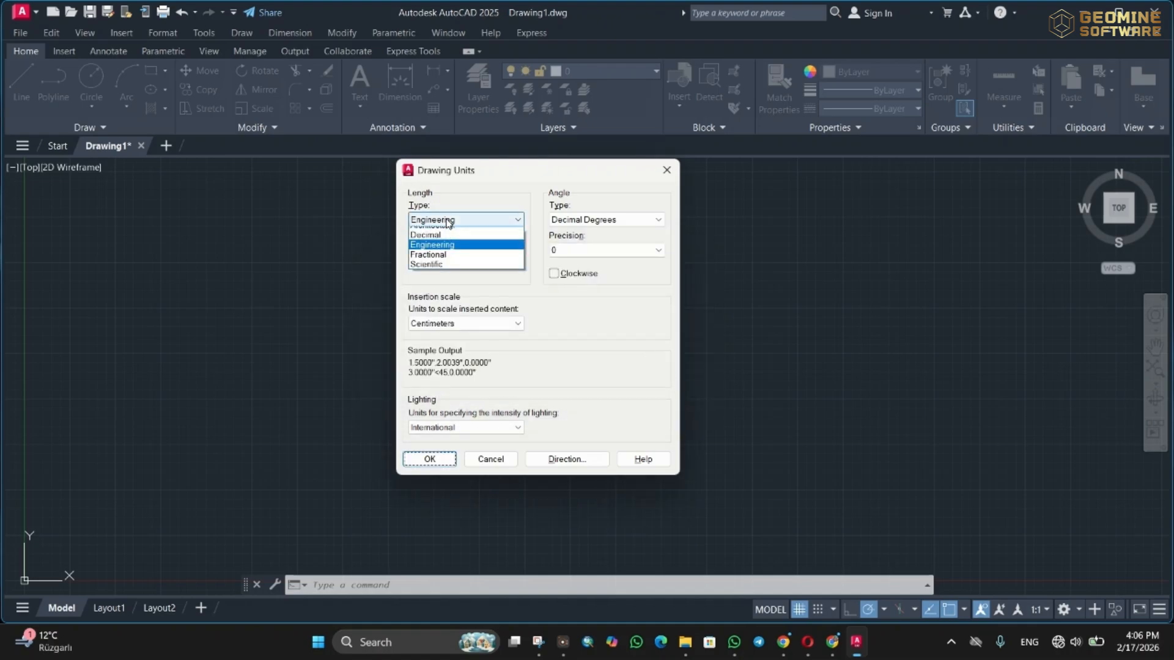
click(466, 264)
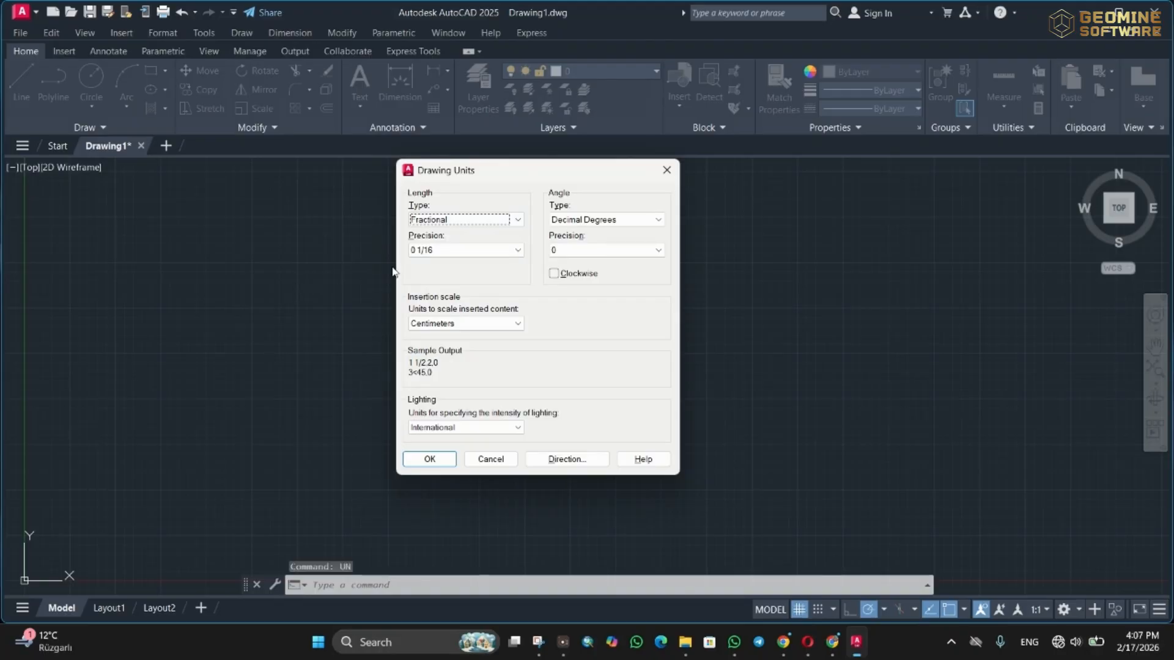
click(459, 221)
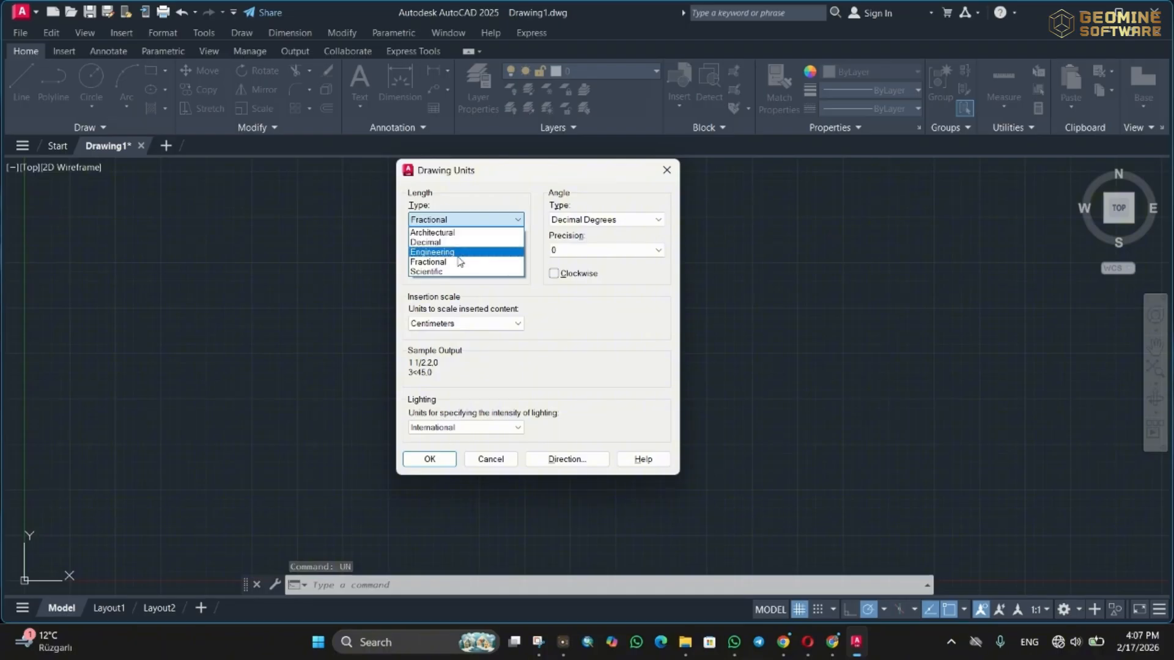
click(460, 252)
click(460, 220)
click(460, 263)
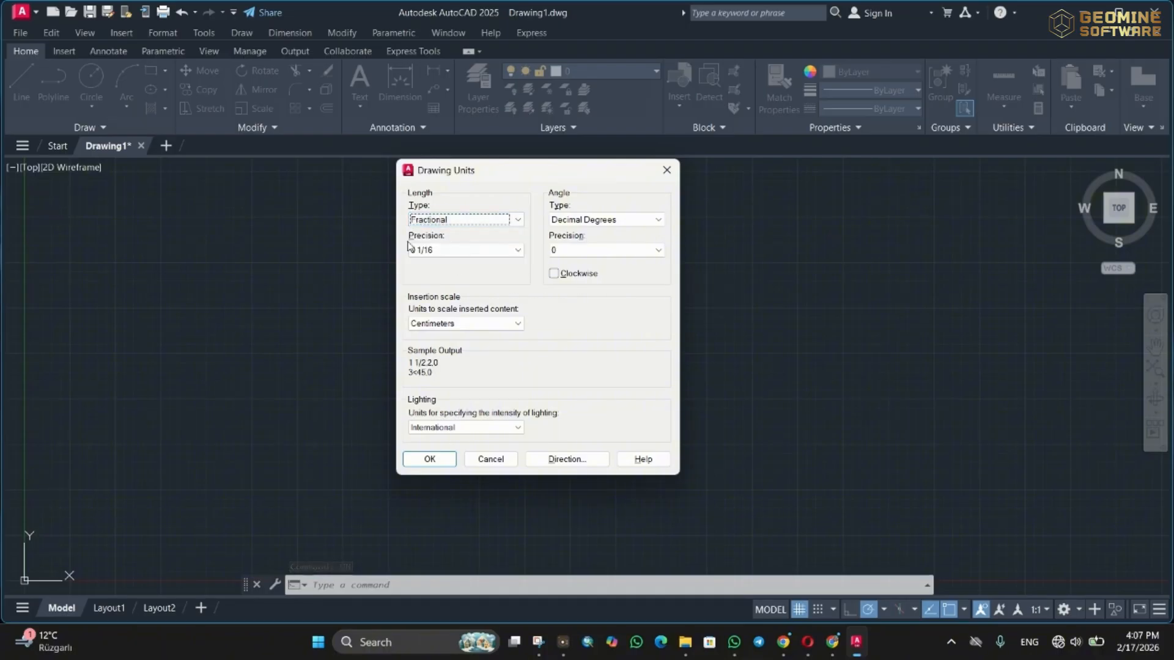
click(430, 459)
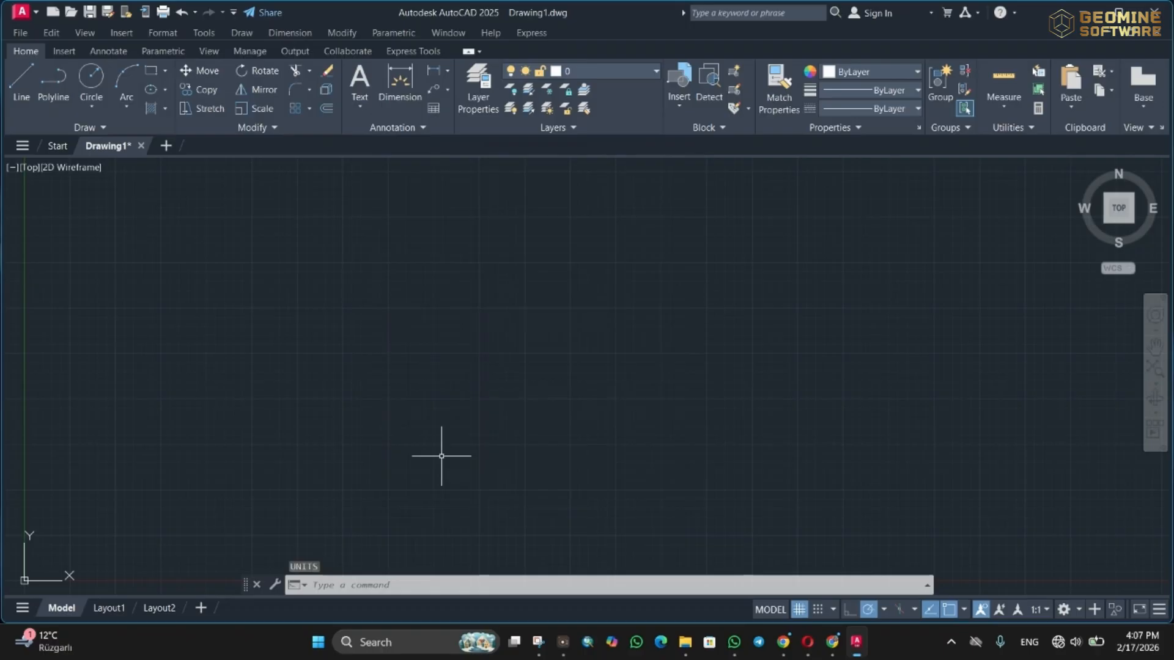
- Modify the Standard dimension style so its primary linear units use the Fractional format
click(299, 32)
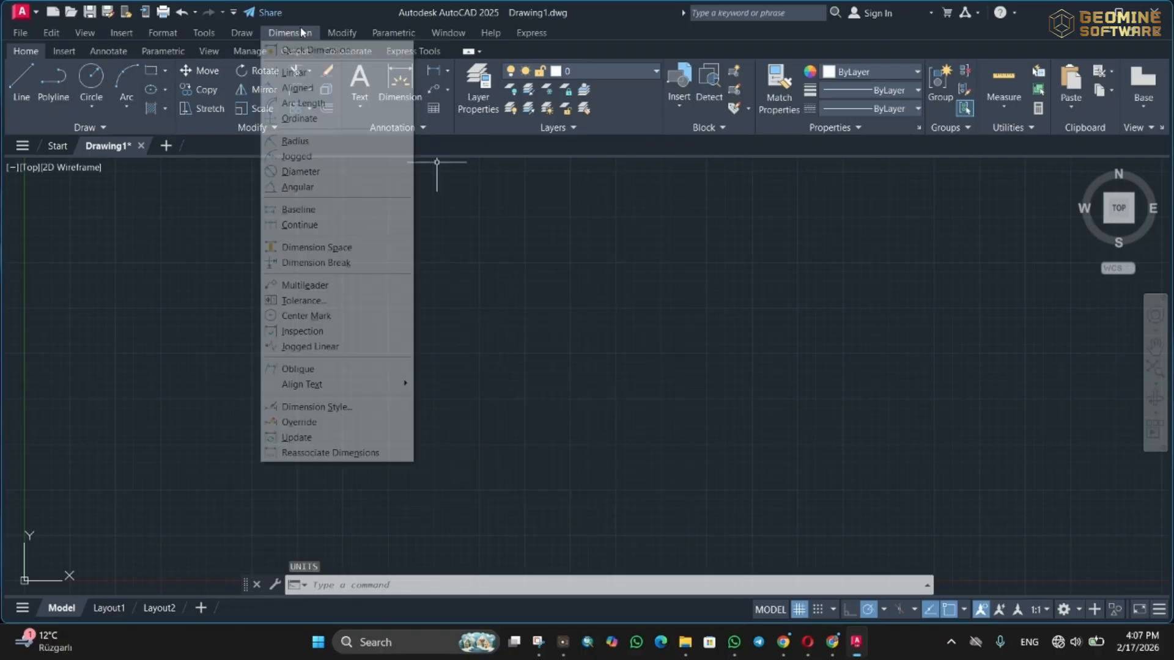
click(316, 407)
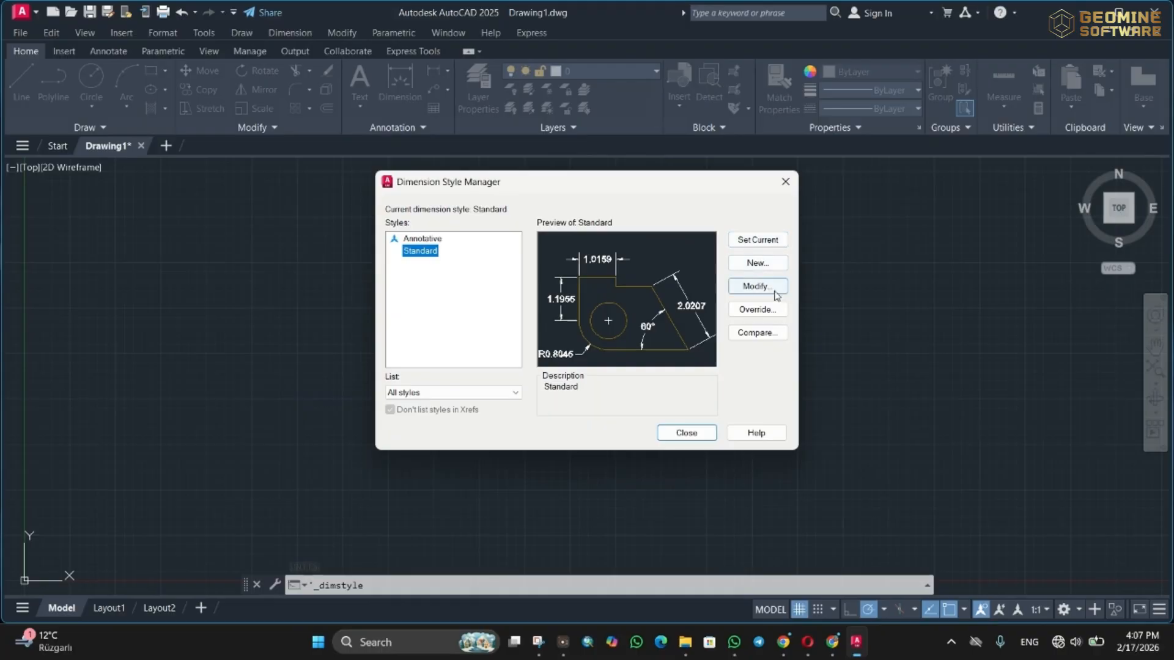
click(757, 285)
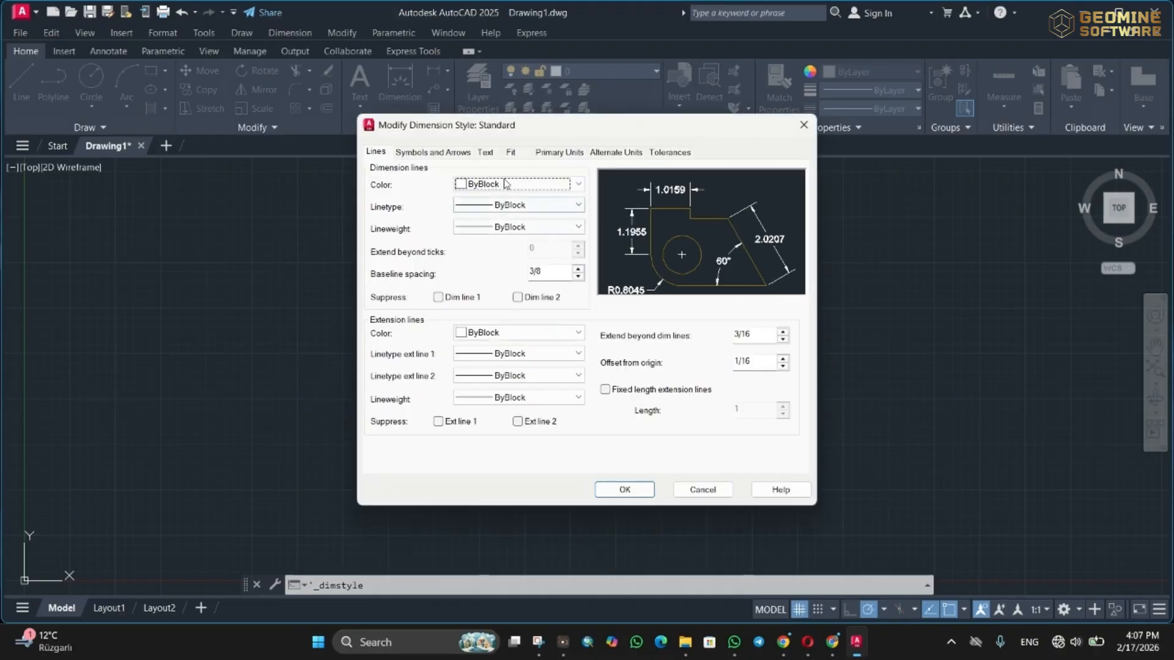
click(608, 152)
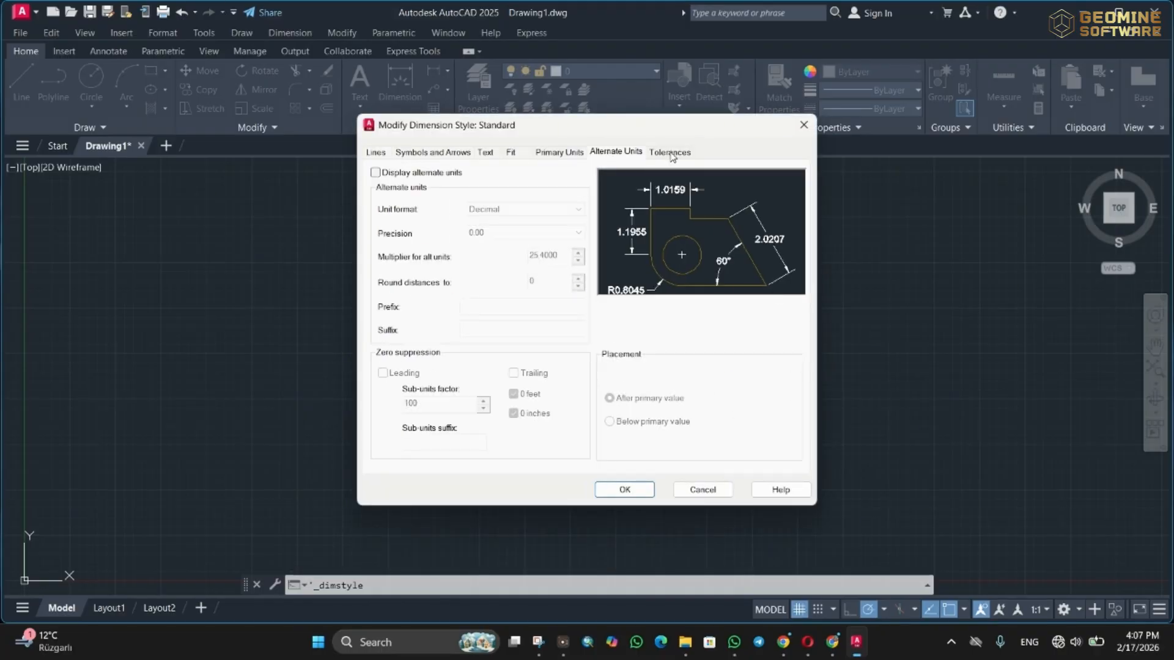
click(559, 152)
click(544, 183)
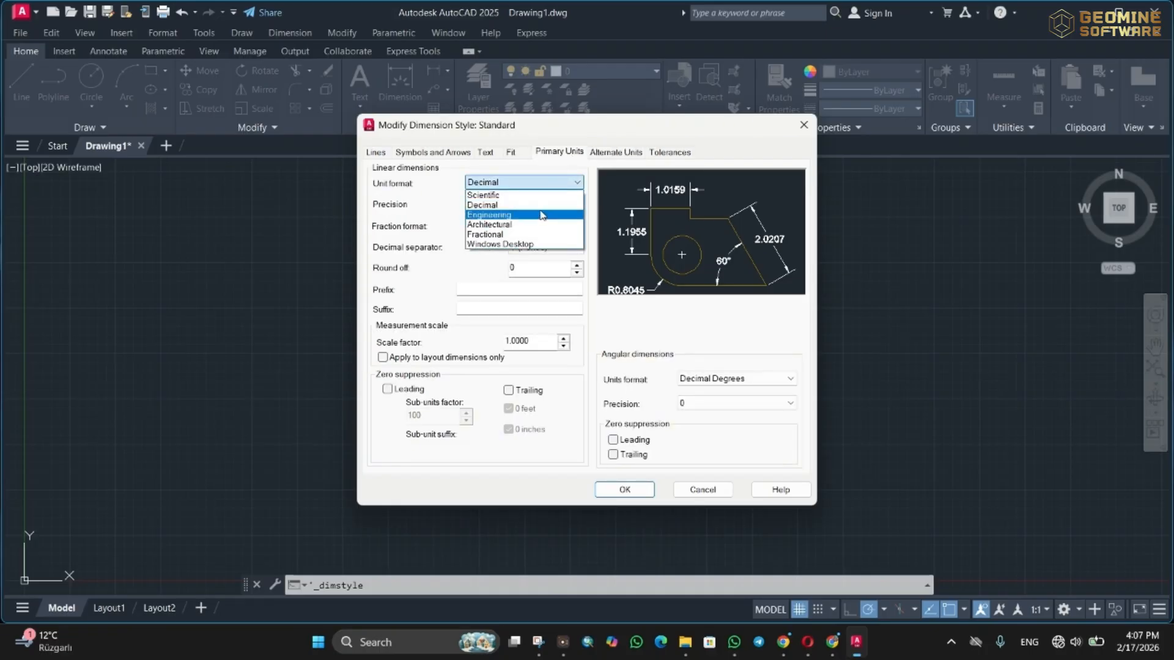
click(537, 234)
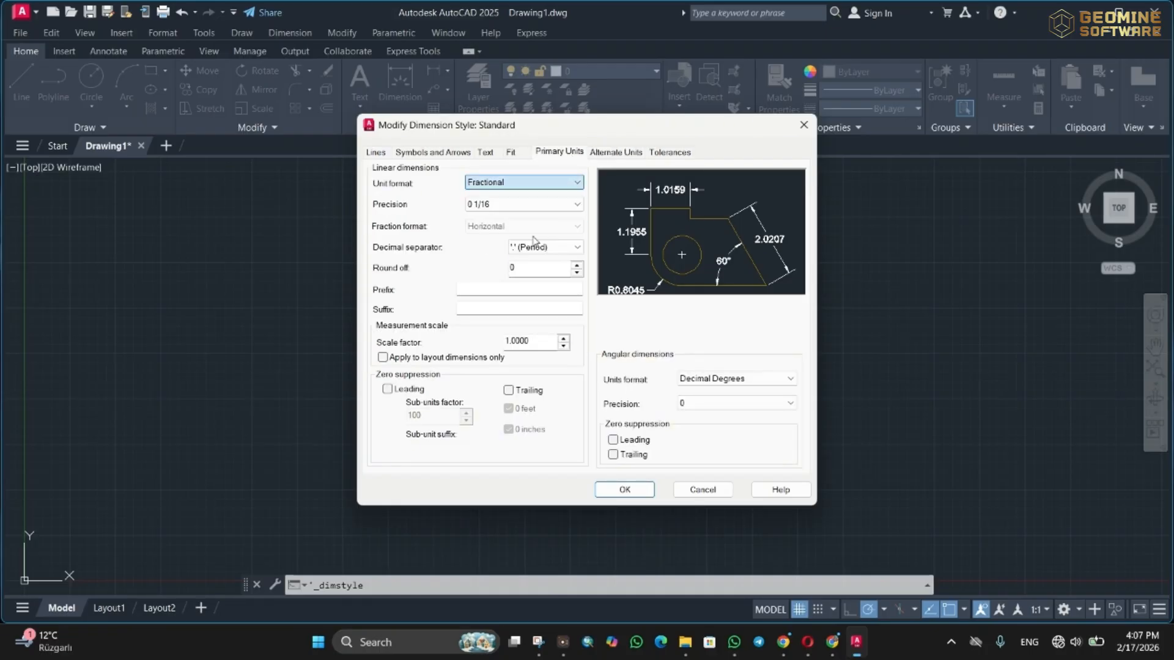
click(625, 490)
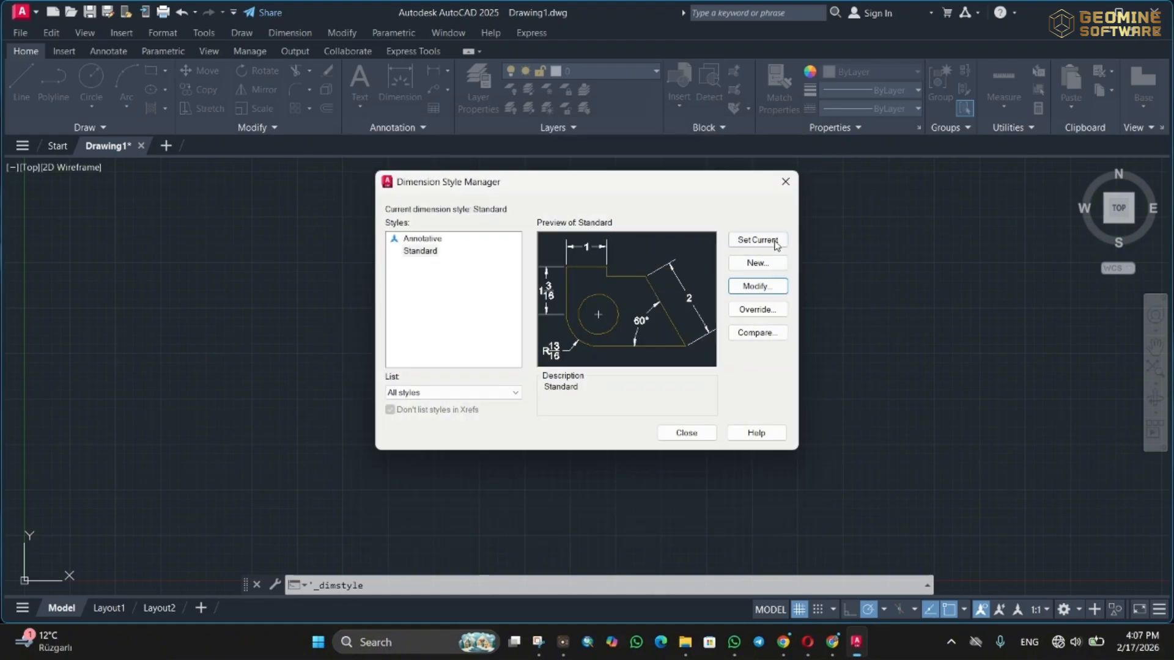
click(687, 434)
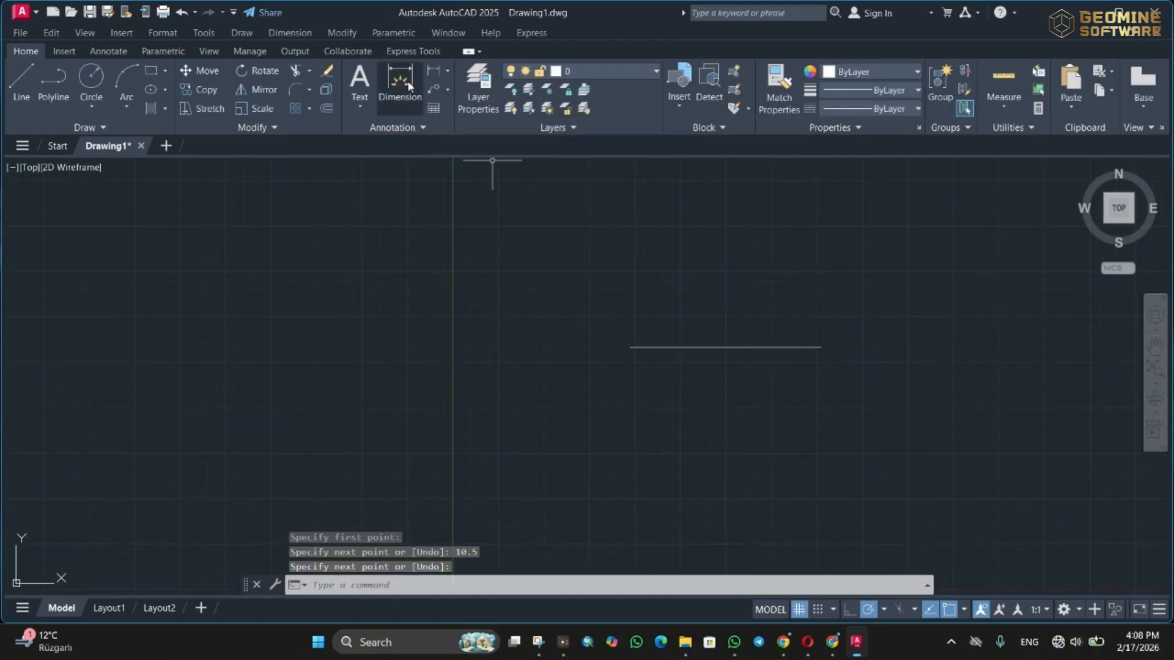
- Add a horizontal linear dimension between the line's two endpoints, placed above the line
click(436, 72)
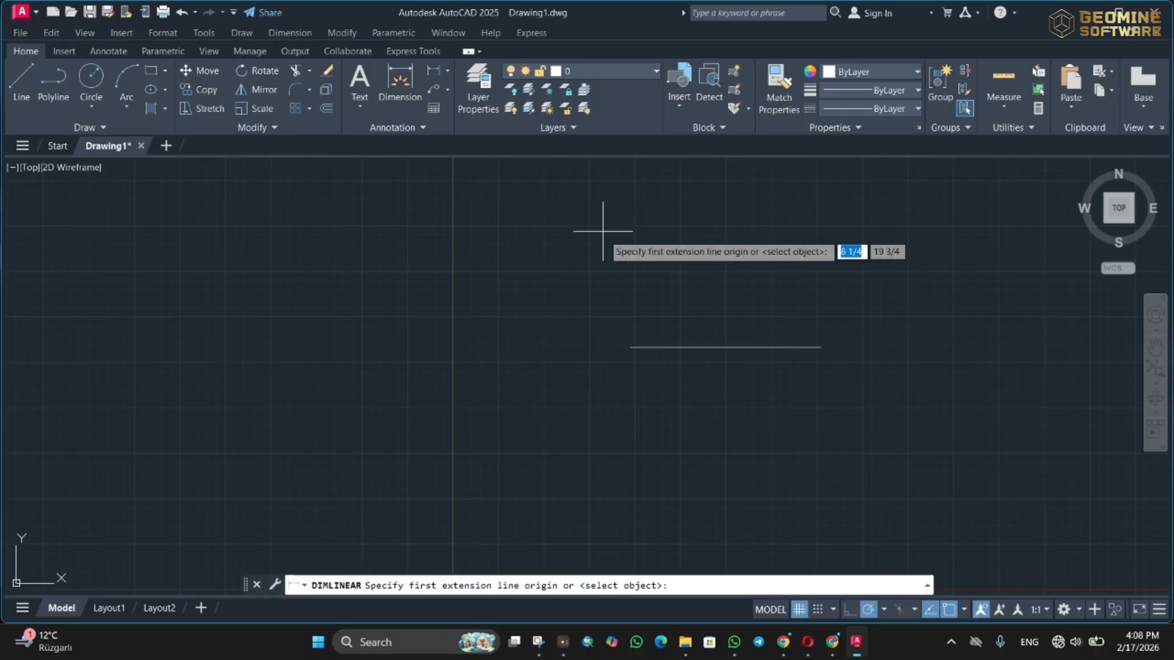
click(630, 348)
click(822, 347)
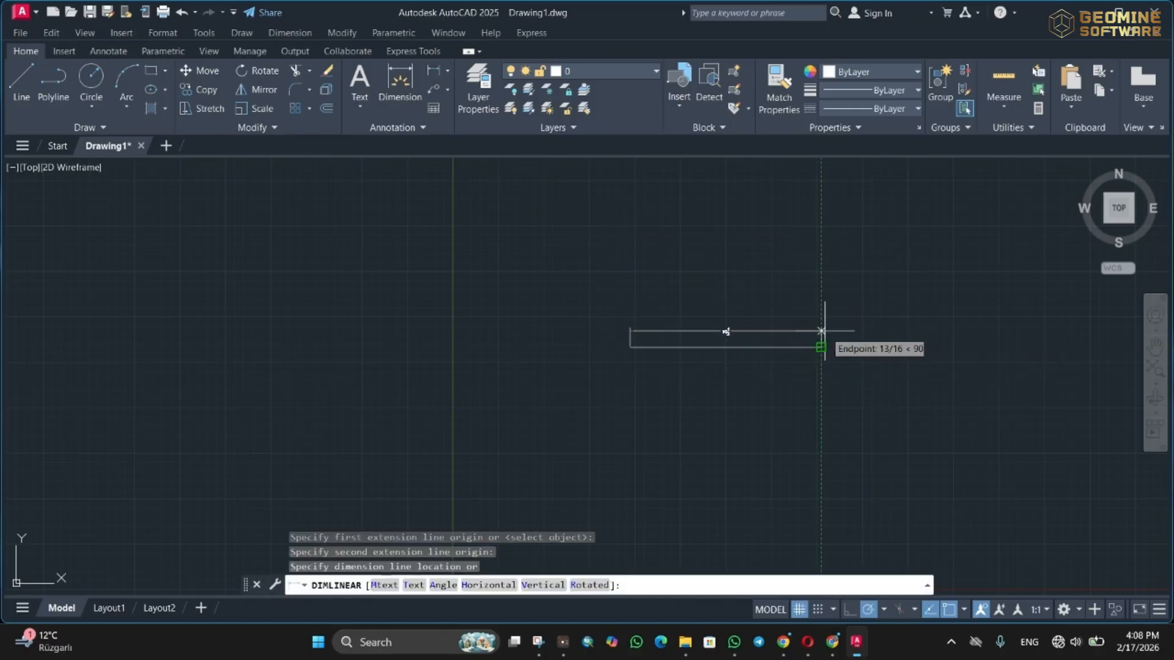
click(816, 296)
scroll(667, 299, up, 12)
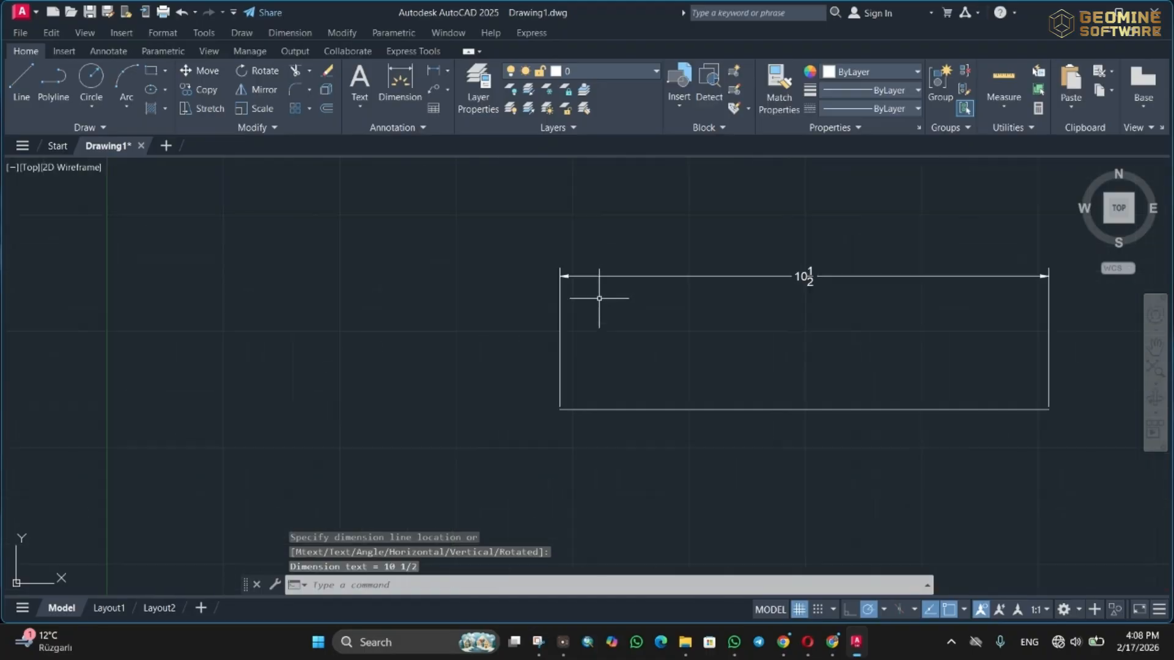
scroll(666, 278, down, 6)
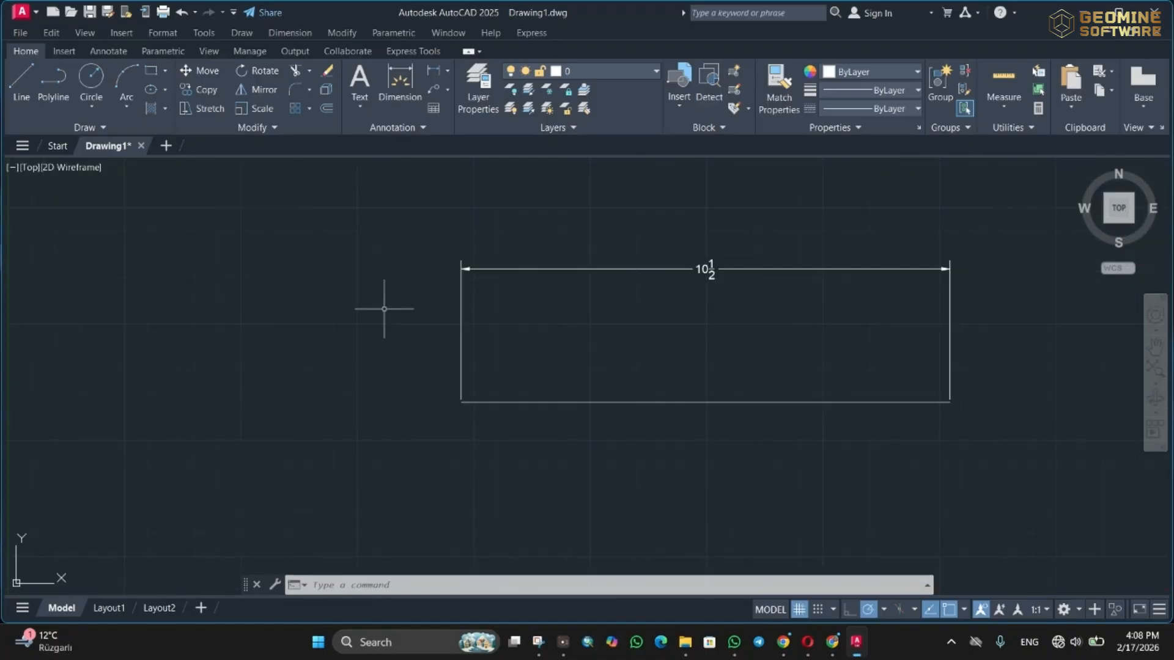
- Set the drawing's length type to Scientific and apply the unit settings
text(un)
key(Return)
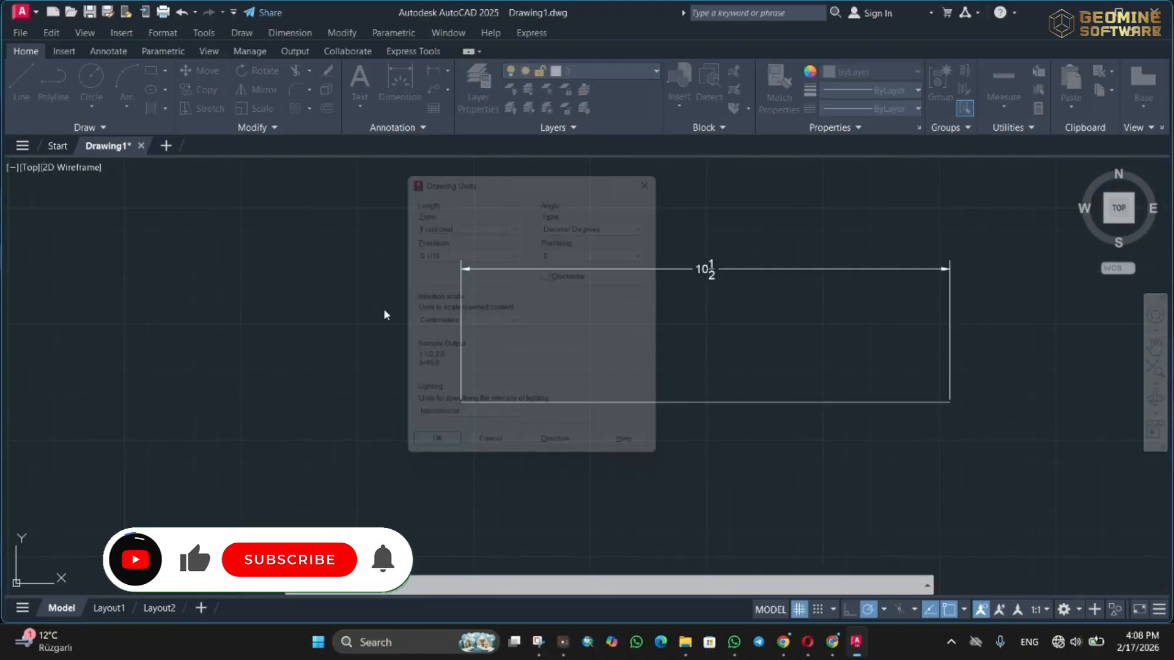
click(501, 219)
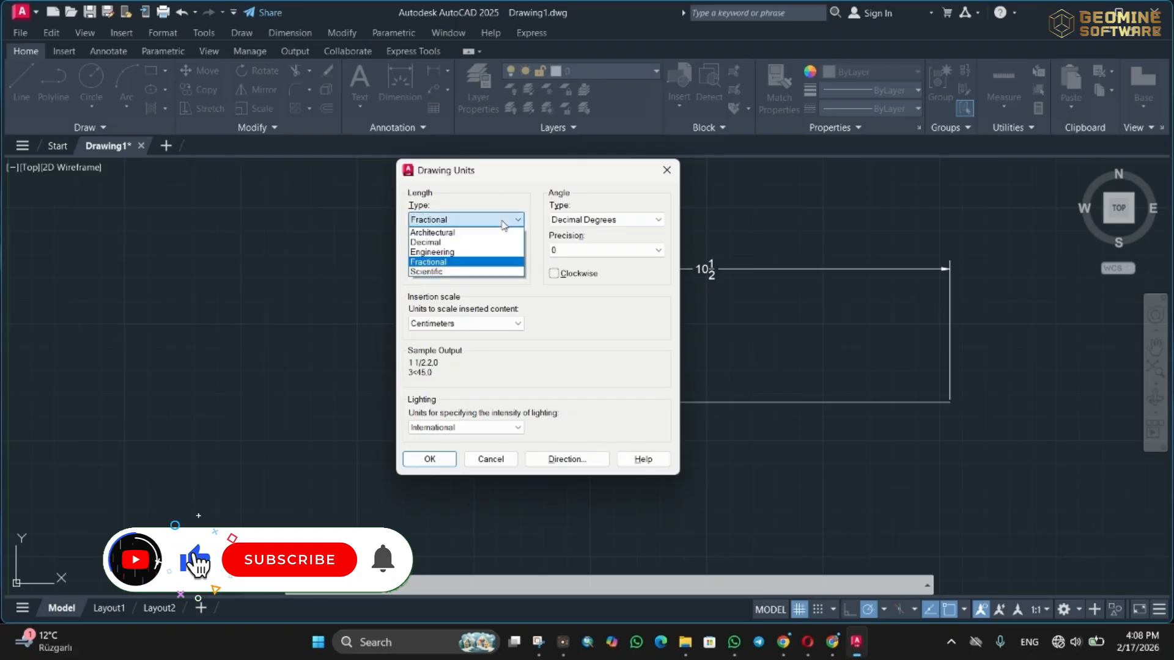
click(495, 274)
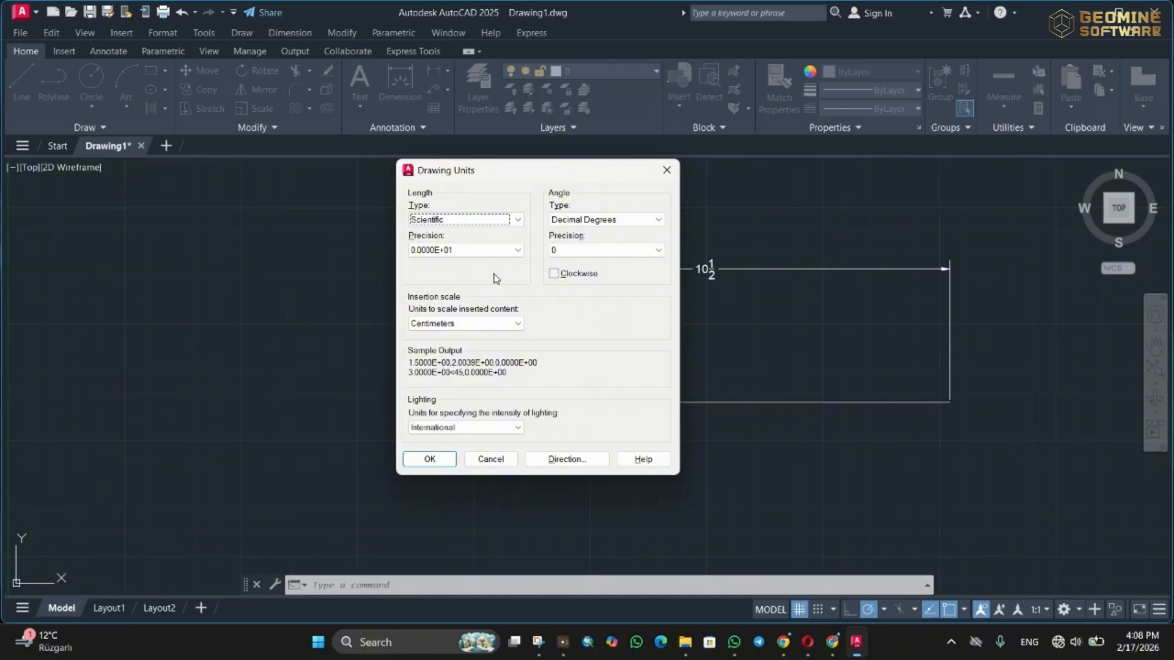
click(431, 460)
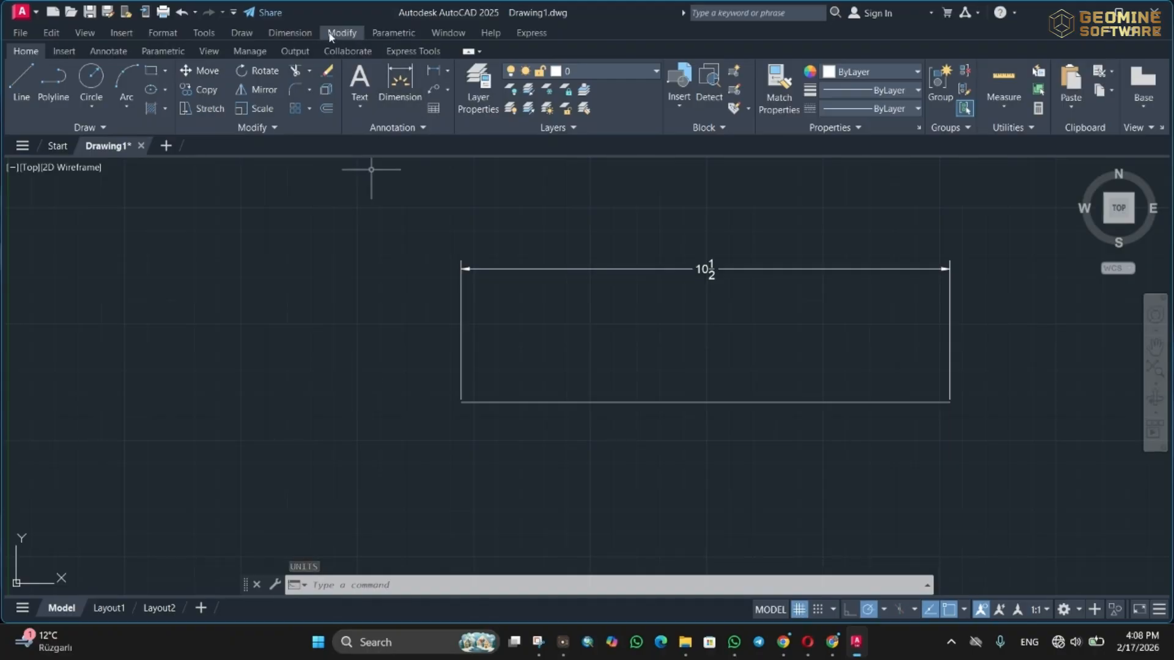
- Modify the Standard dimension style so its primary linear units use the Scientific format, and set the style current
click(302, 34)
click(321, 406)
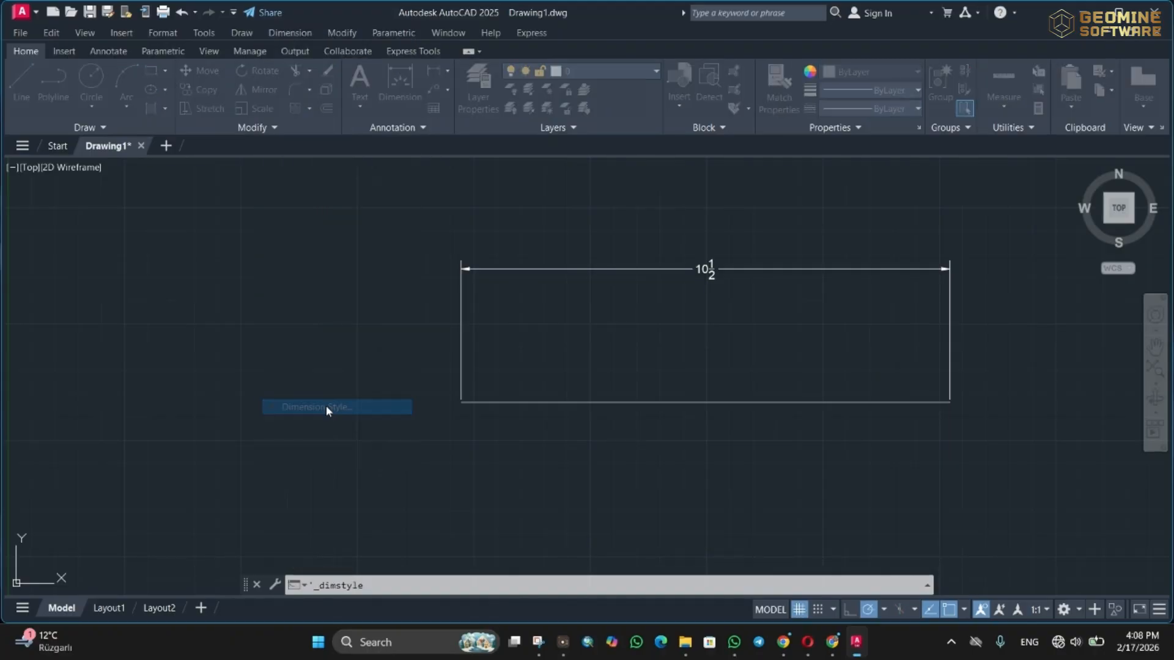
click(756, 286)
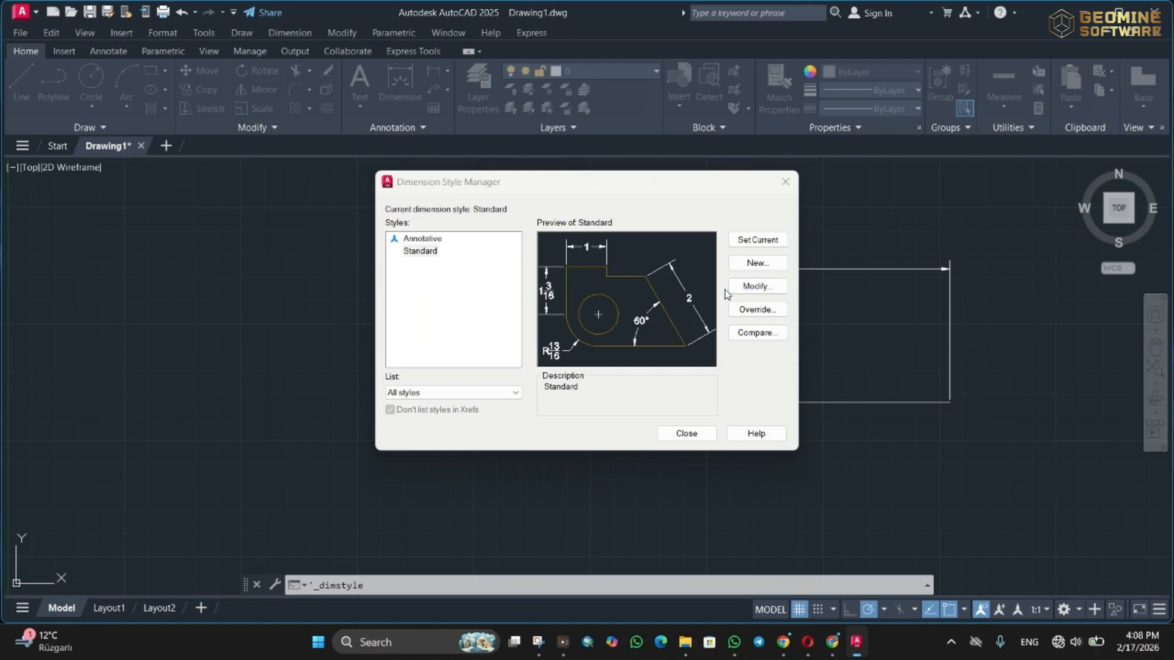
click(537, 182)
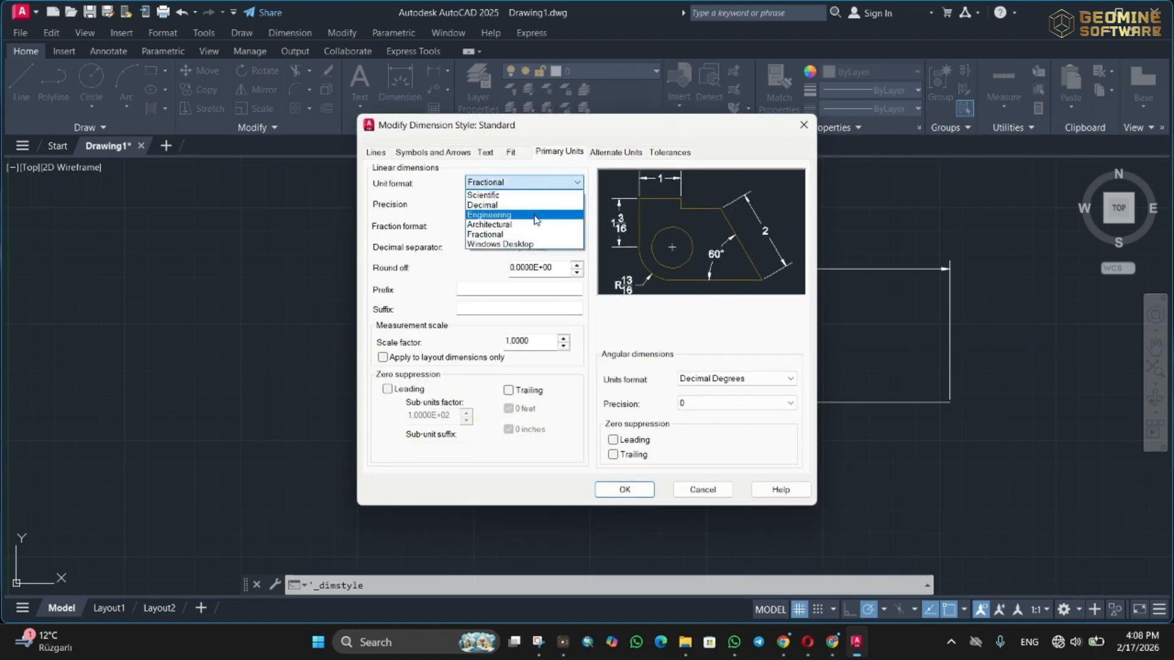
click(541, 195)
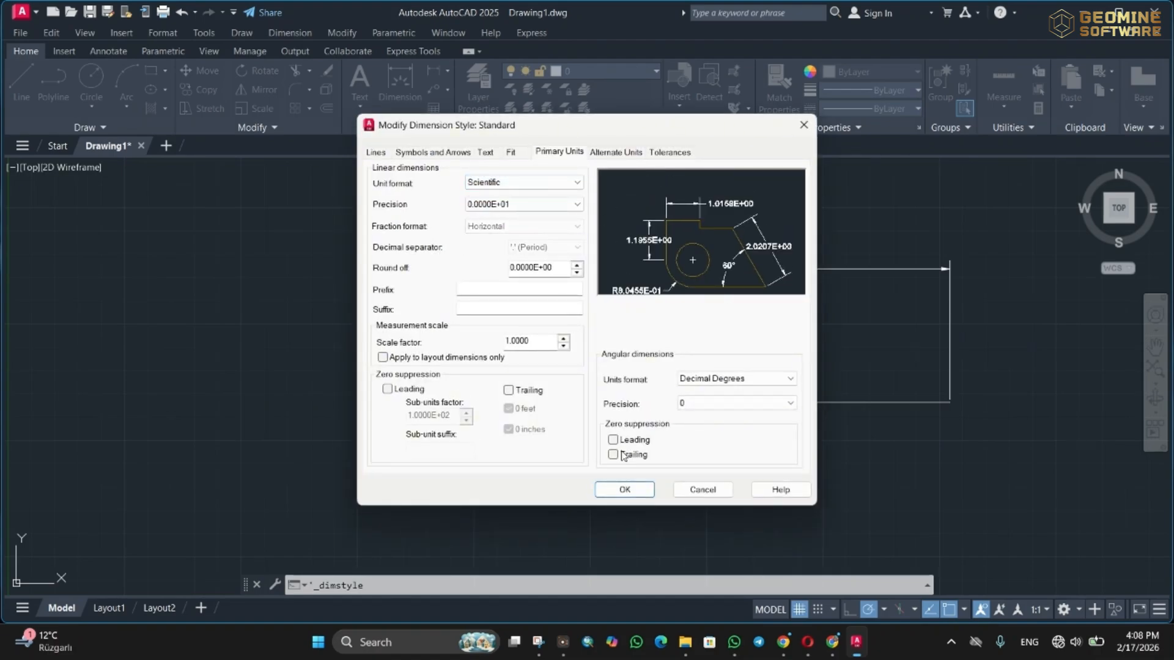
click(625, 489)
click(758, 241)
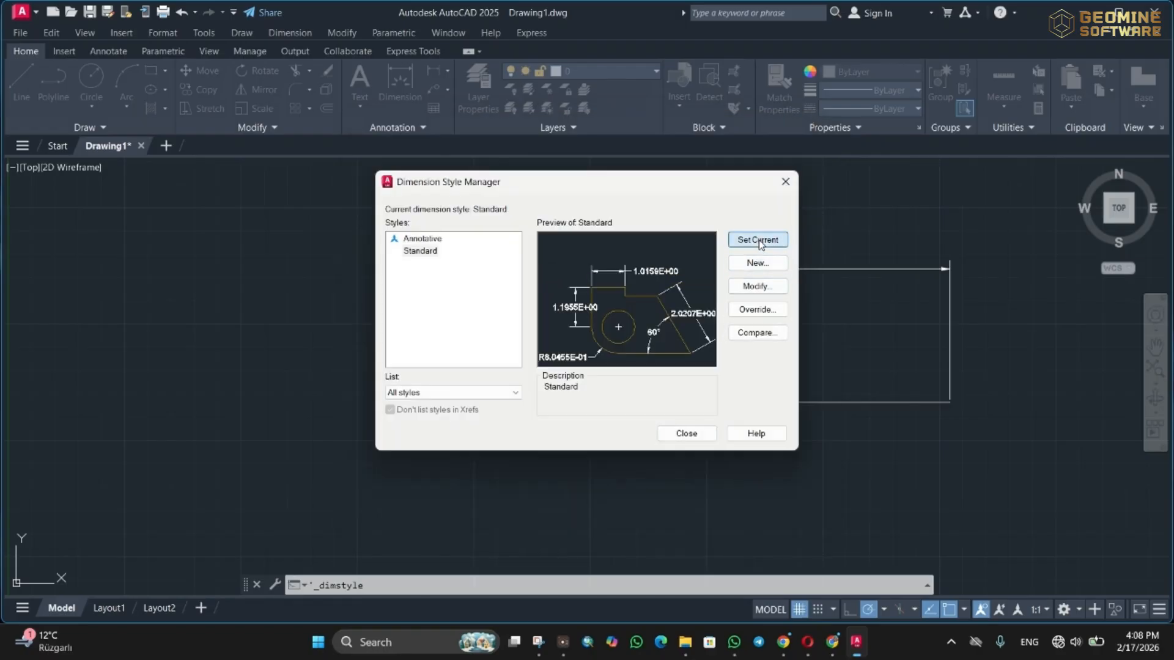
click(686, 433)
middle_drag(752, 356, 649, 372)
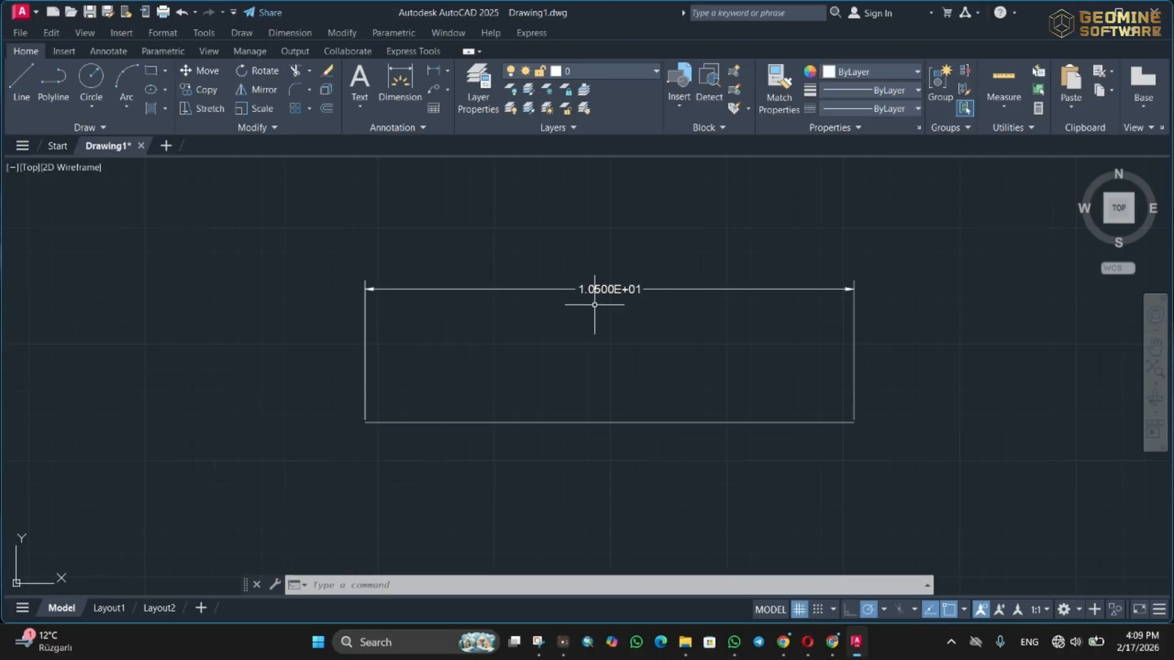
- Set the drawing's length type to Decimal with a precision of 0.00 and apply the unit settings
text(UN)
key(Return)
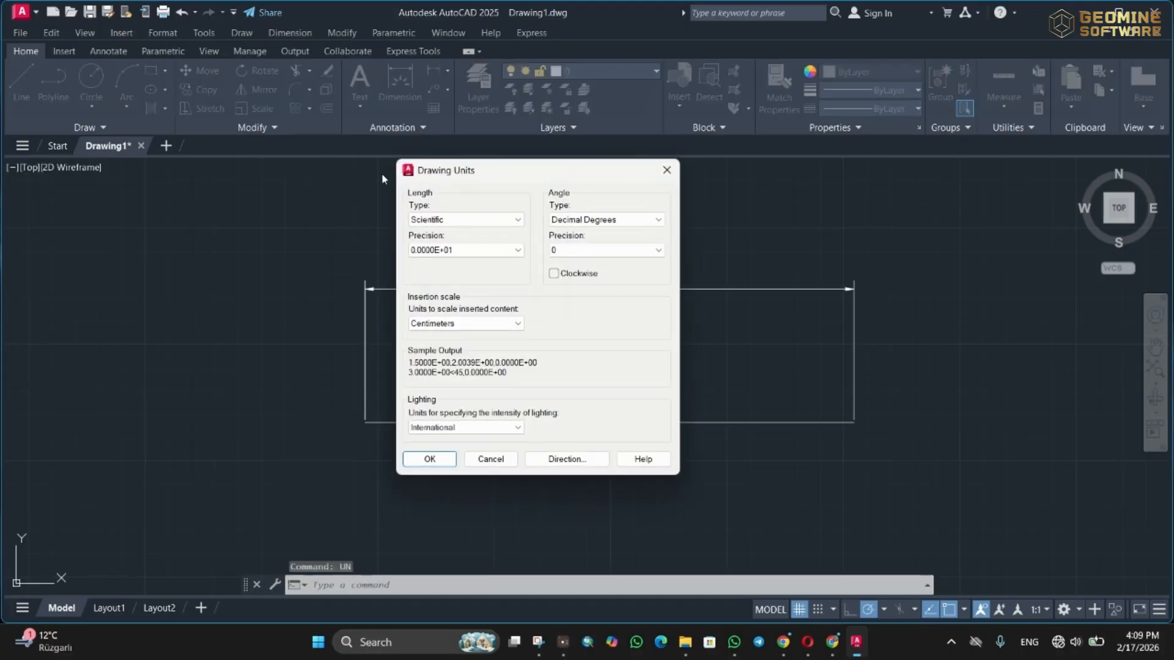
click(453, 224)
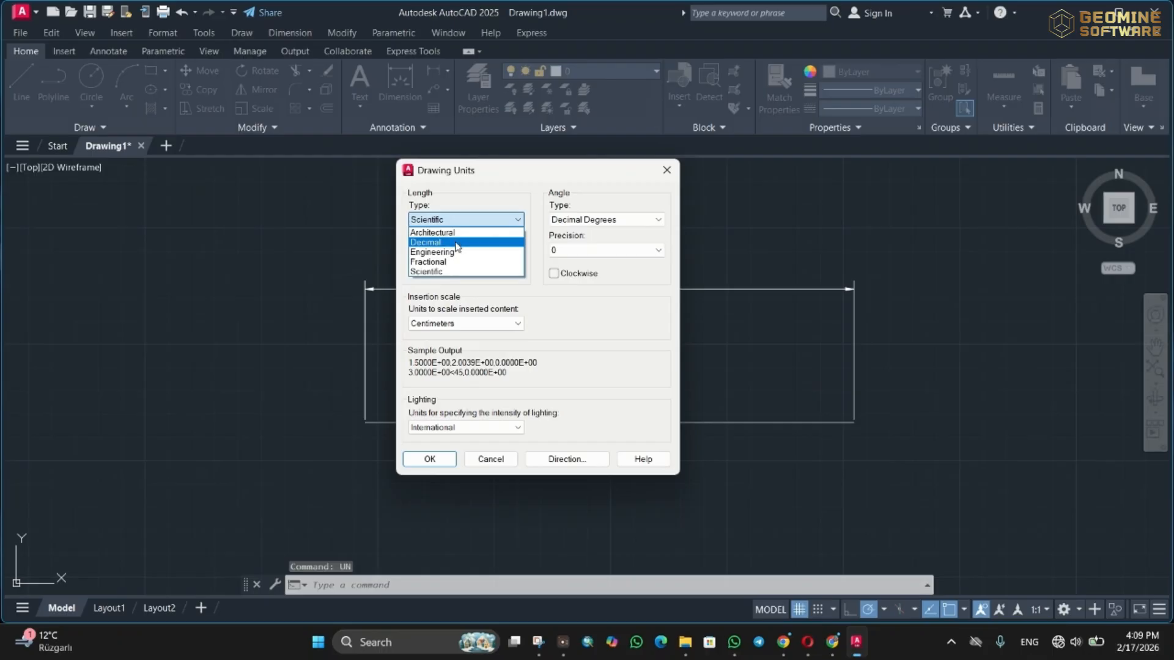
click(456, 243)
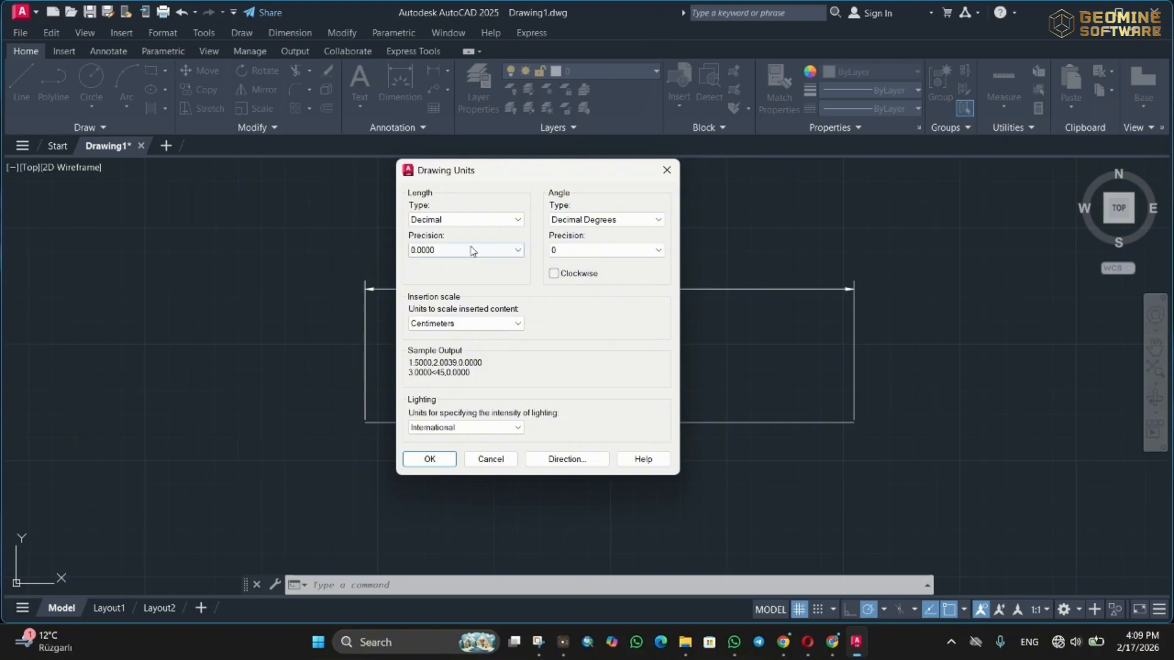
click(472, 251)
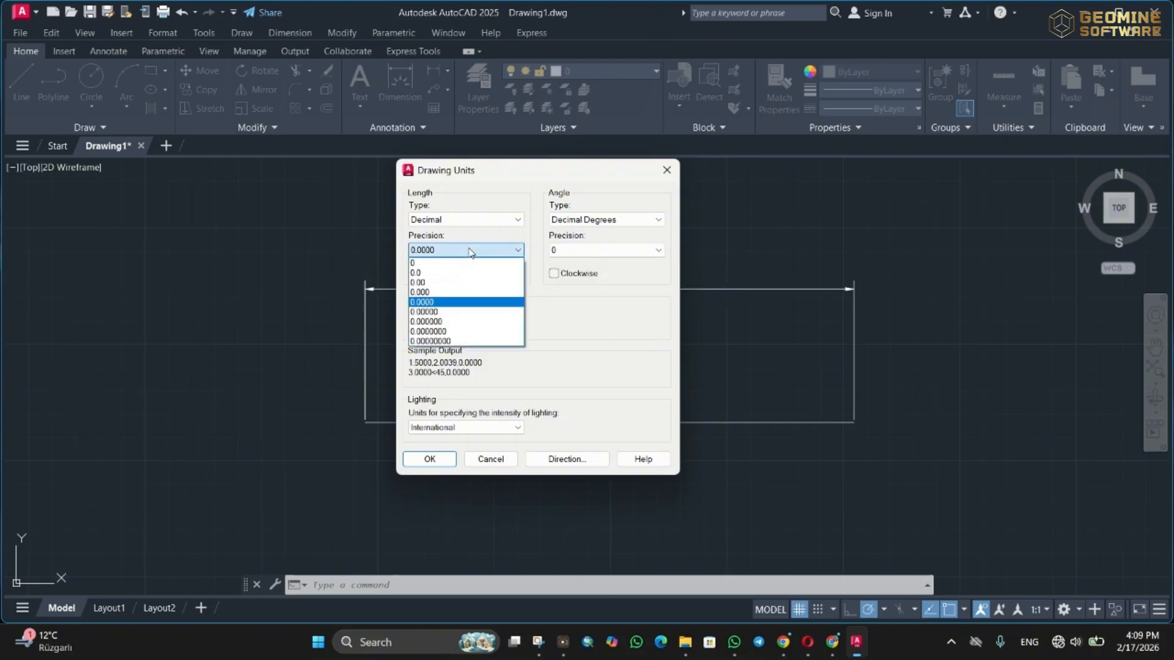
click(460, 284)
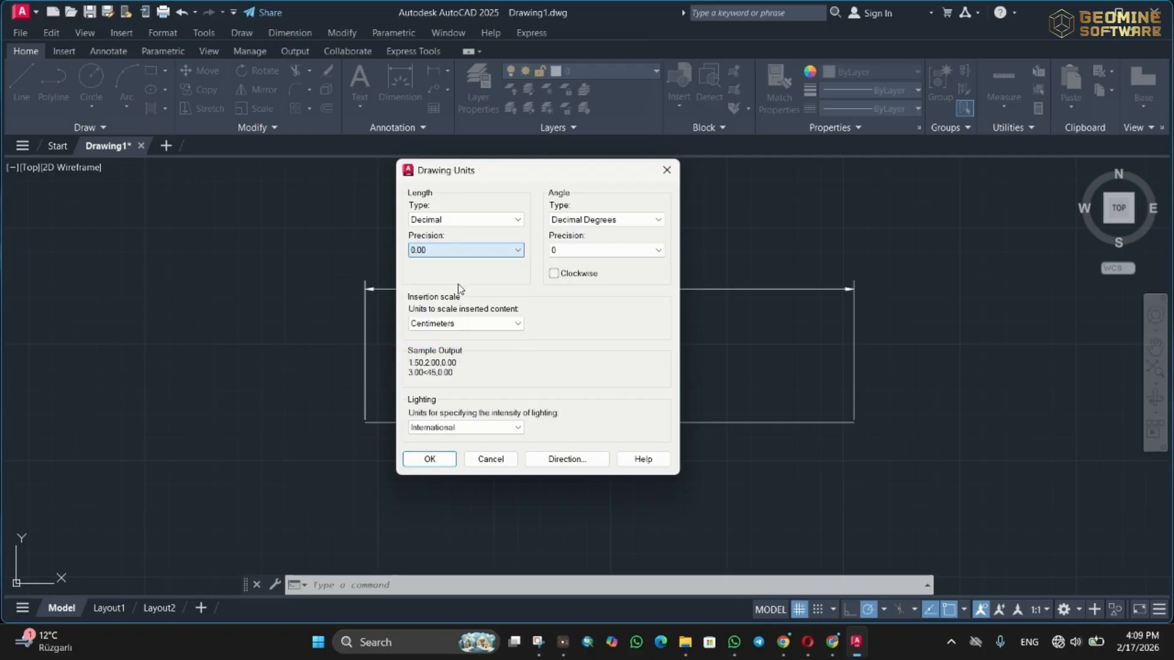
click(428, 458)
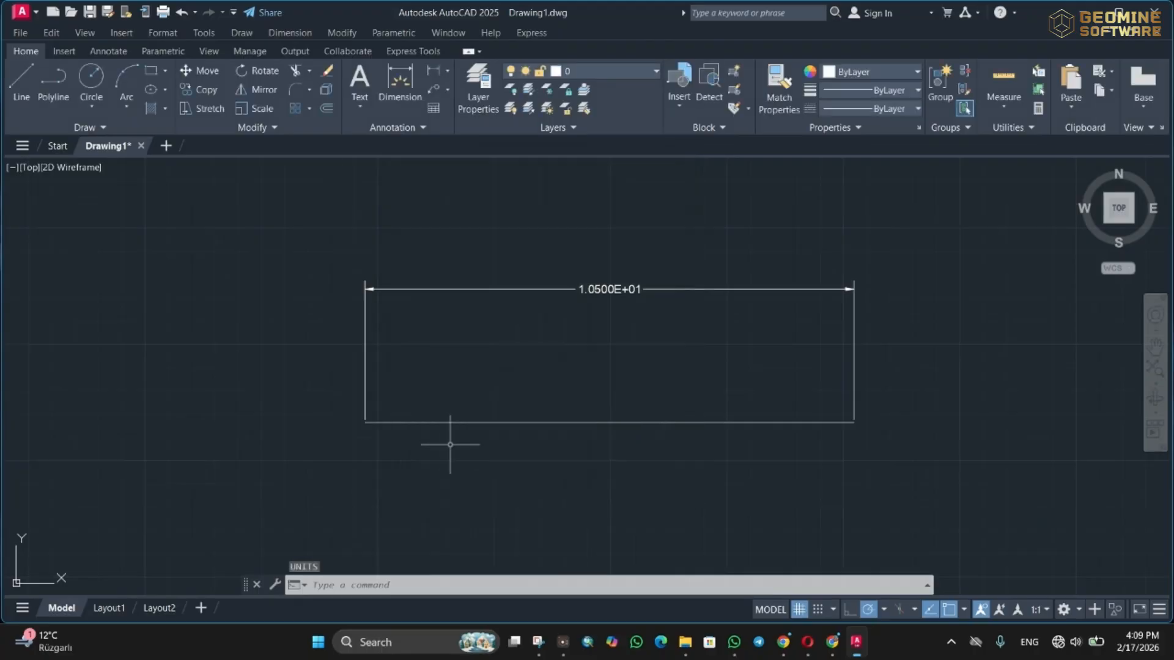
- Modify the Standard dimension style so its primary linear units use the Decimal format with a precision of 0.00
click(309, 34)
click(394, 408)
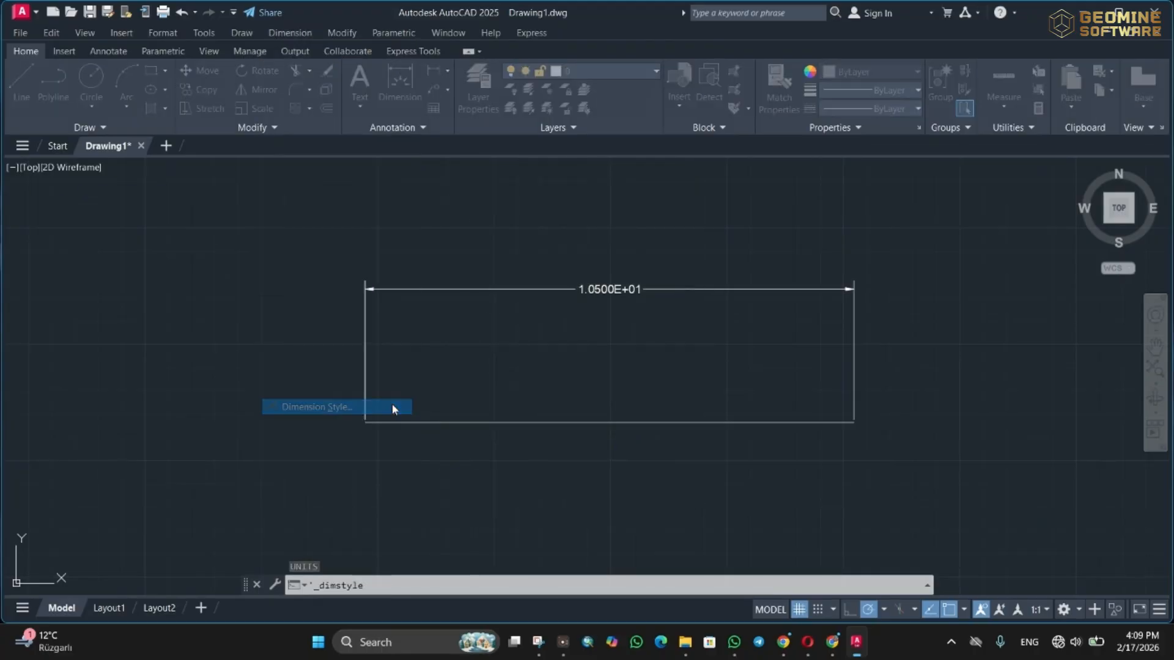
click(782, 287)
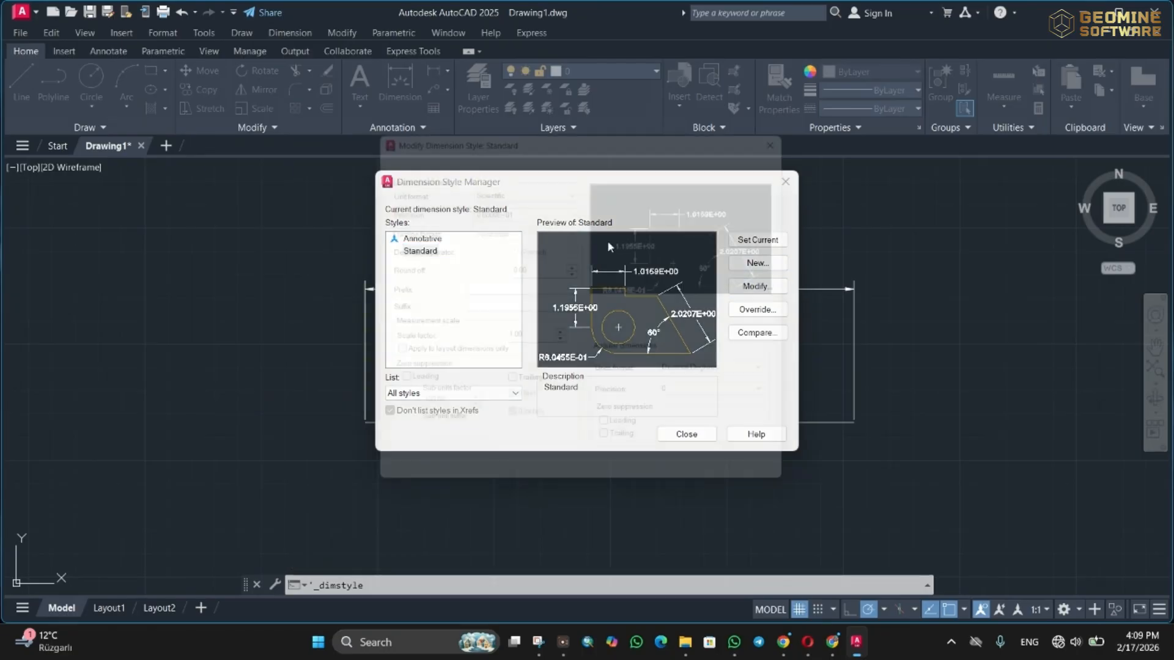
click(512, 180)
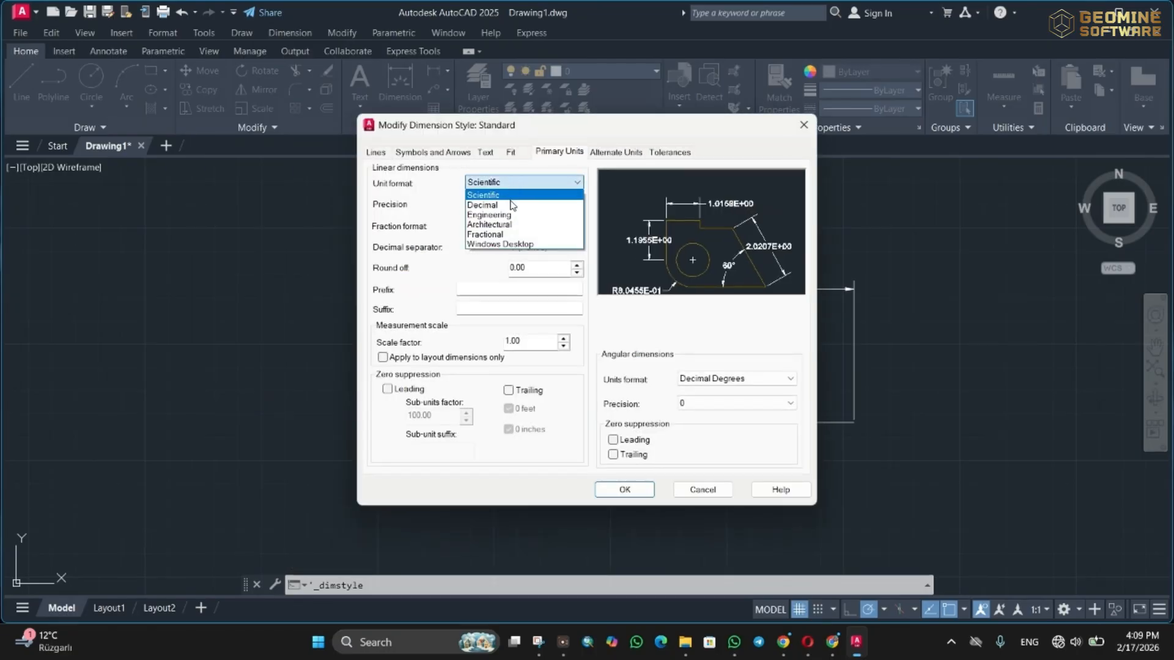
click(512, 204)
click(513, 205)
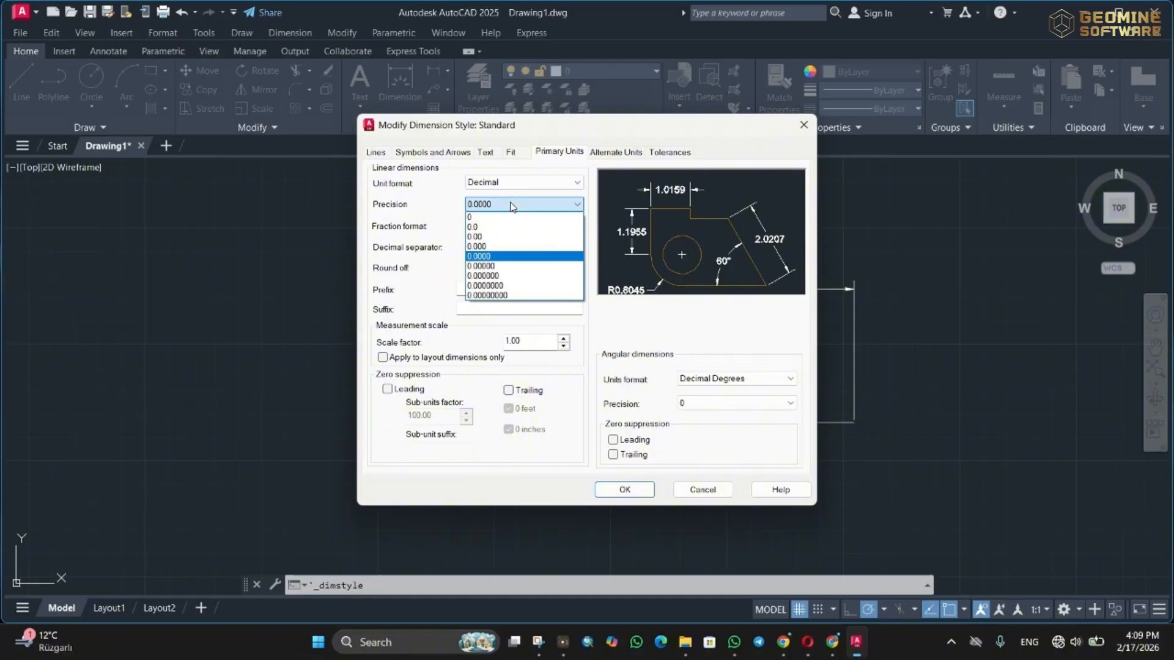
click(523, 237)
click(623, 490)
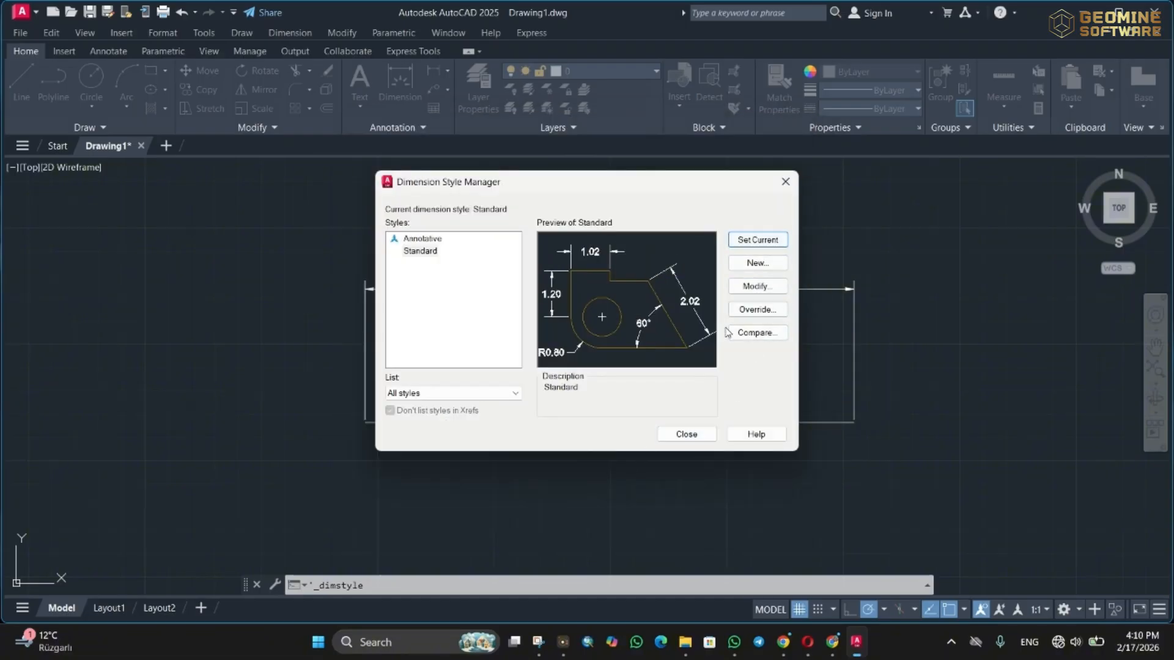
click(687, 435)
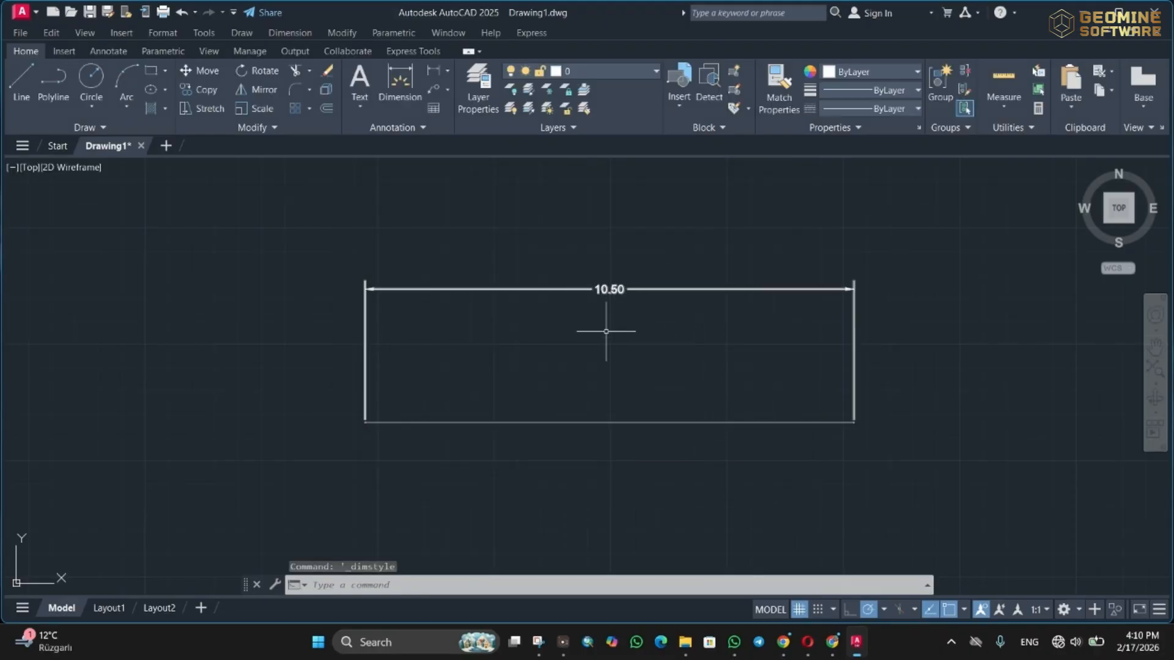
- Try Surveyor's Units as the drawing's angle type, and return the type to Decimal Degrees
scroll(612, 263, down, 2)
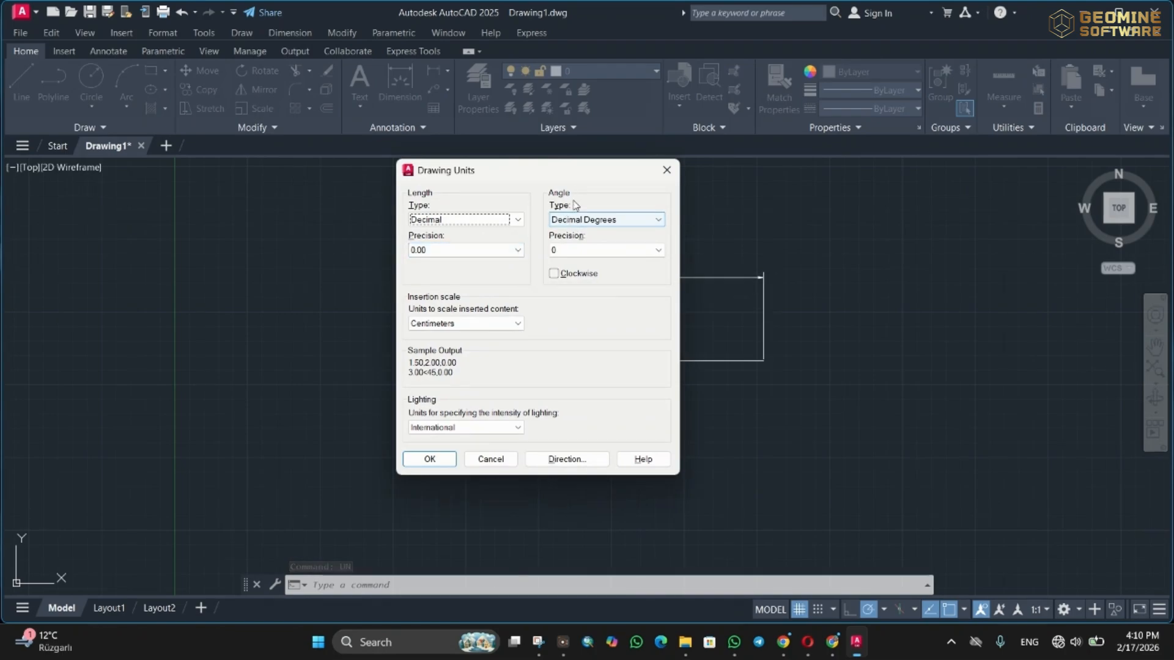
click(579, 221)
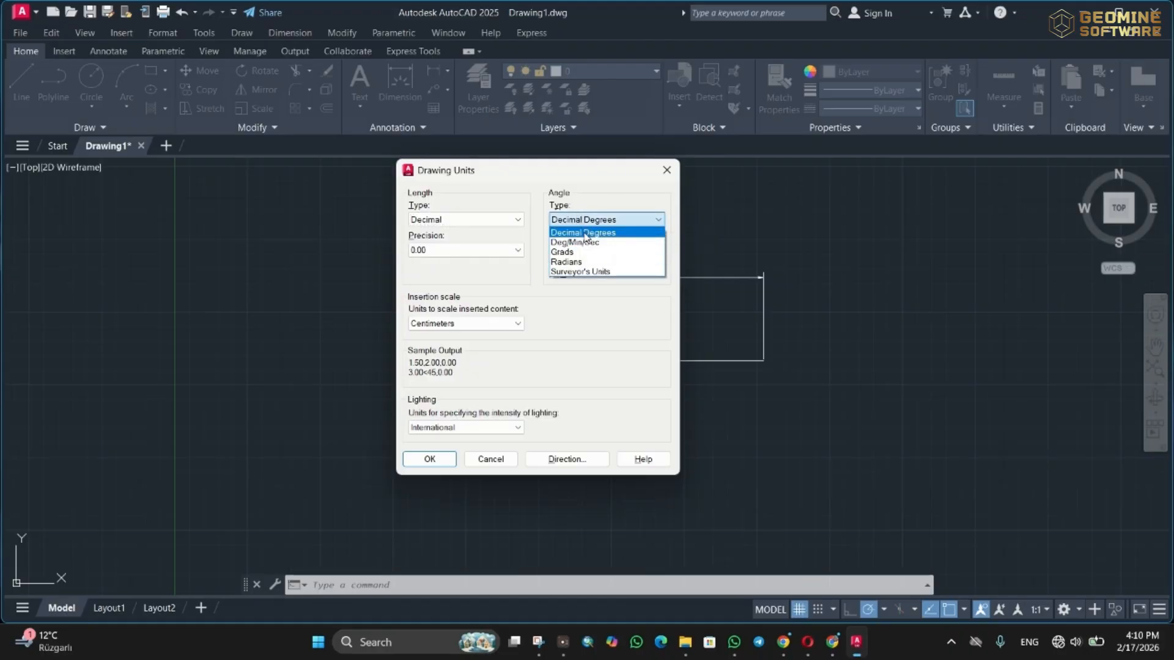
click(586, 272)
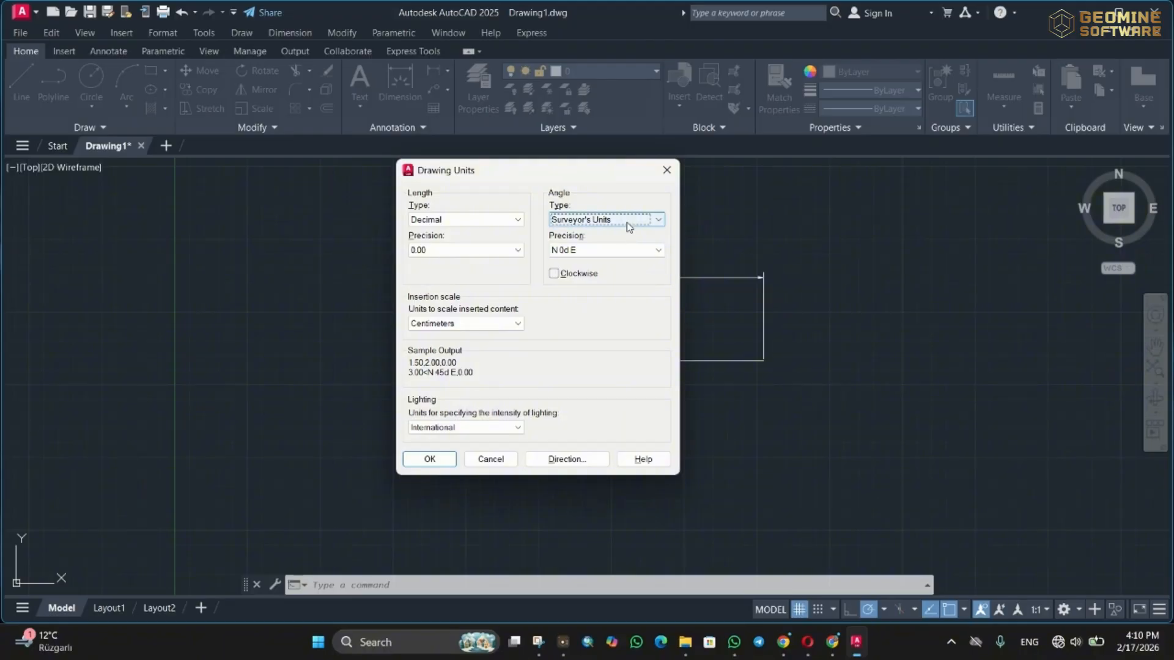
click(625, 220)
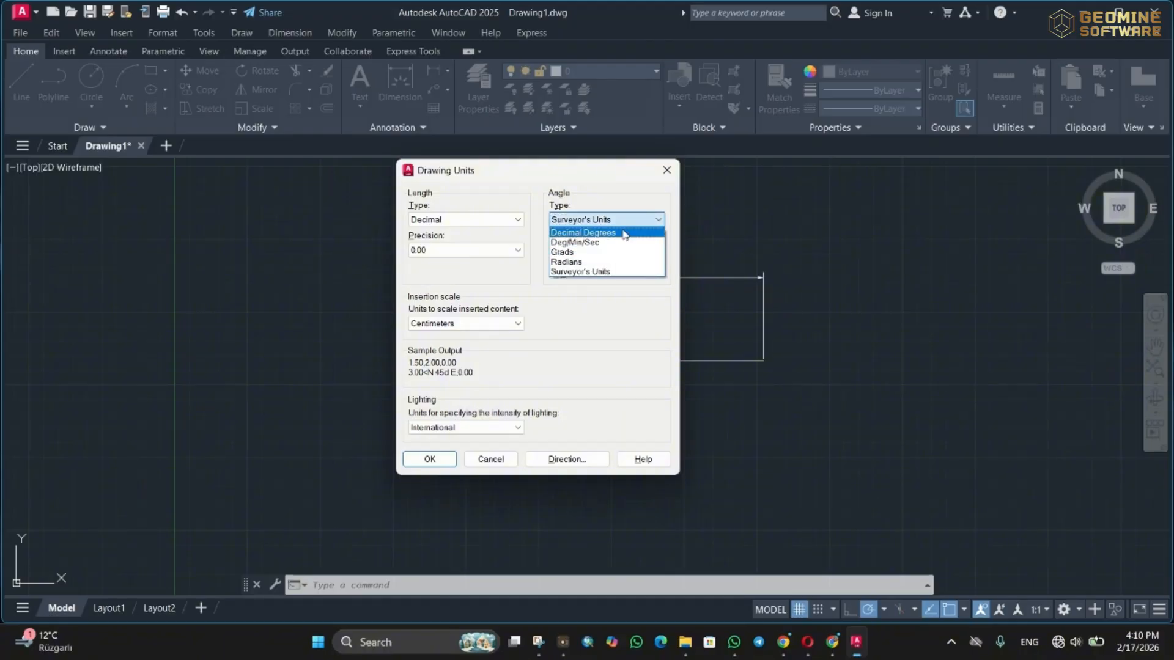
click(623, 233)
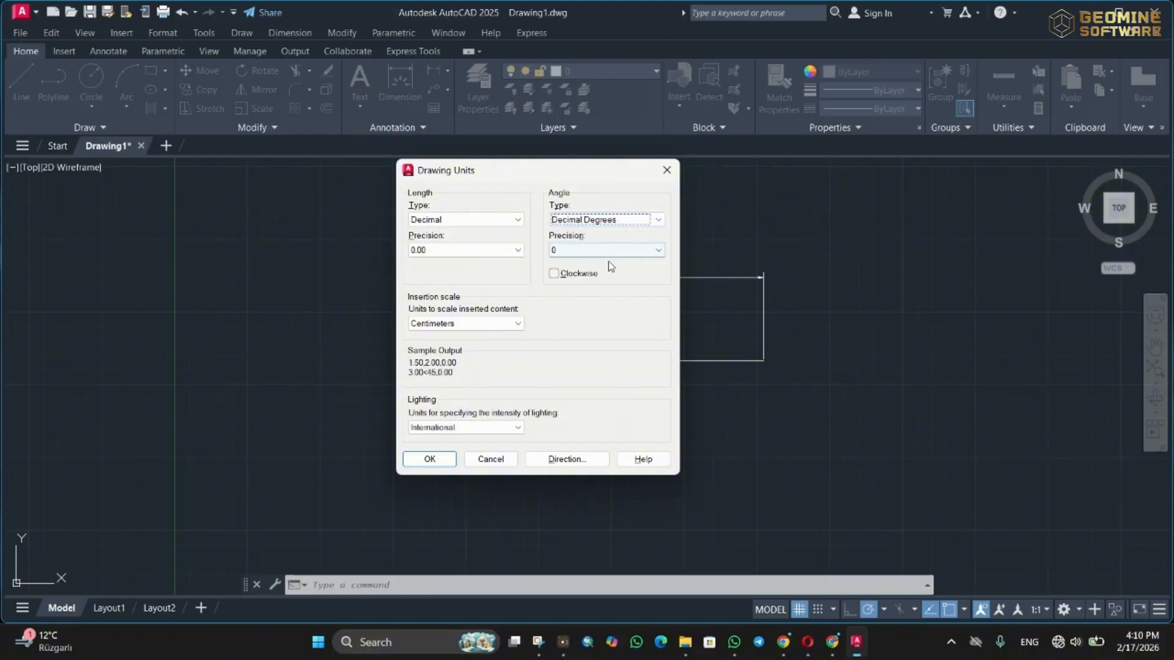
- Set the drawing's angle precision to 0.00 and apply the unit settings
click(560, 253)
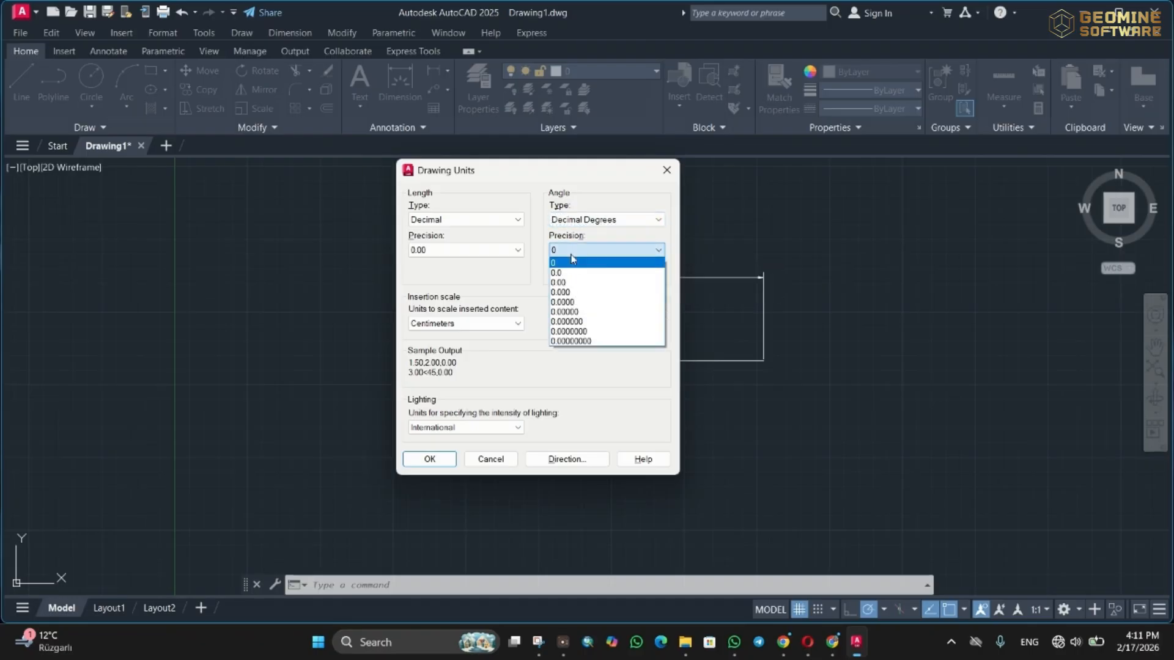
click(593, 283)
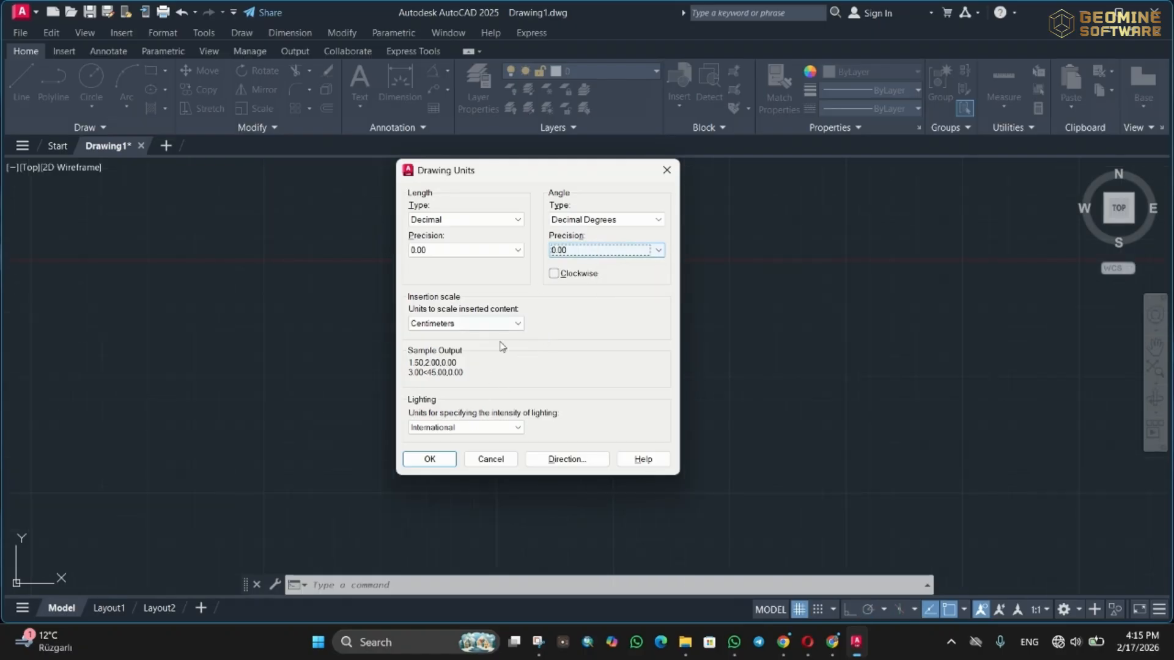
click(430, 460)
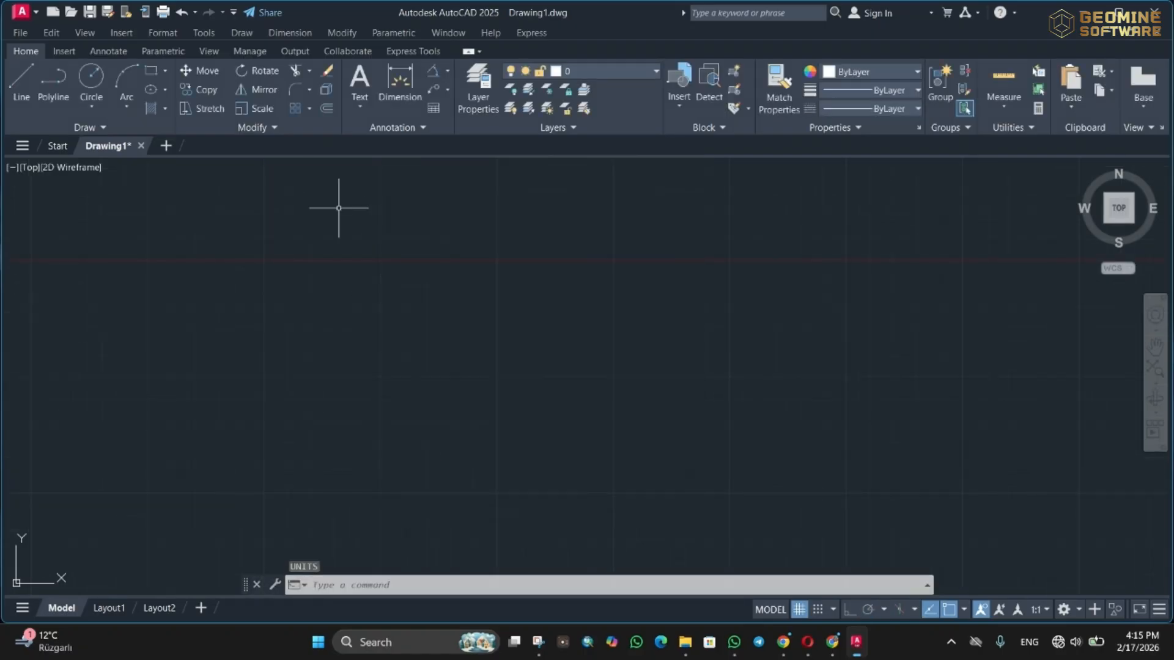
key(Escape)
key(Escape)
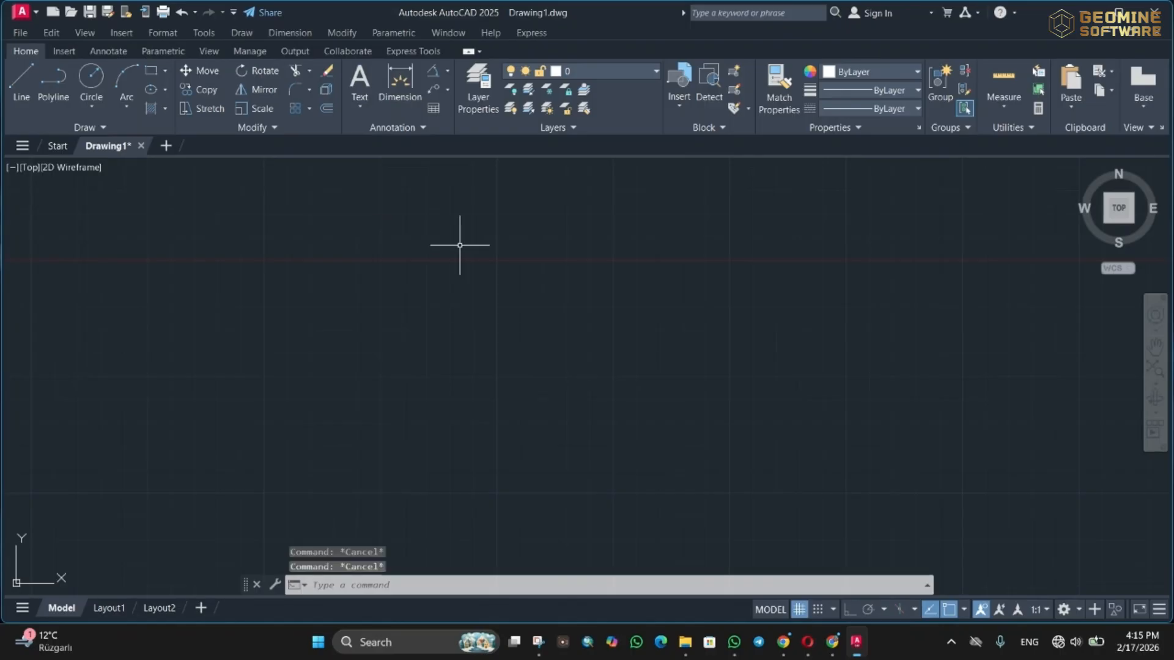
- Set the Standard dimension style's angular dimensions to Decimal Degrees with a precision of 0.00 and make the style current
text(d)
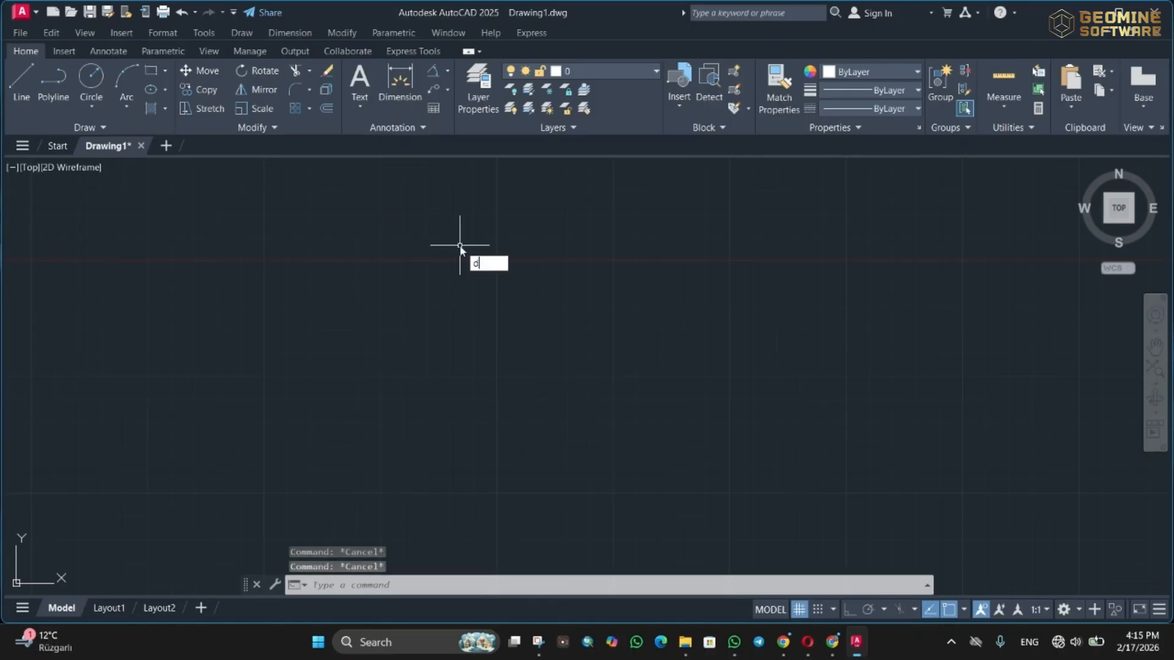
key(Return)
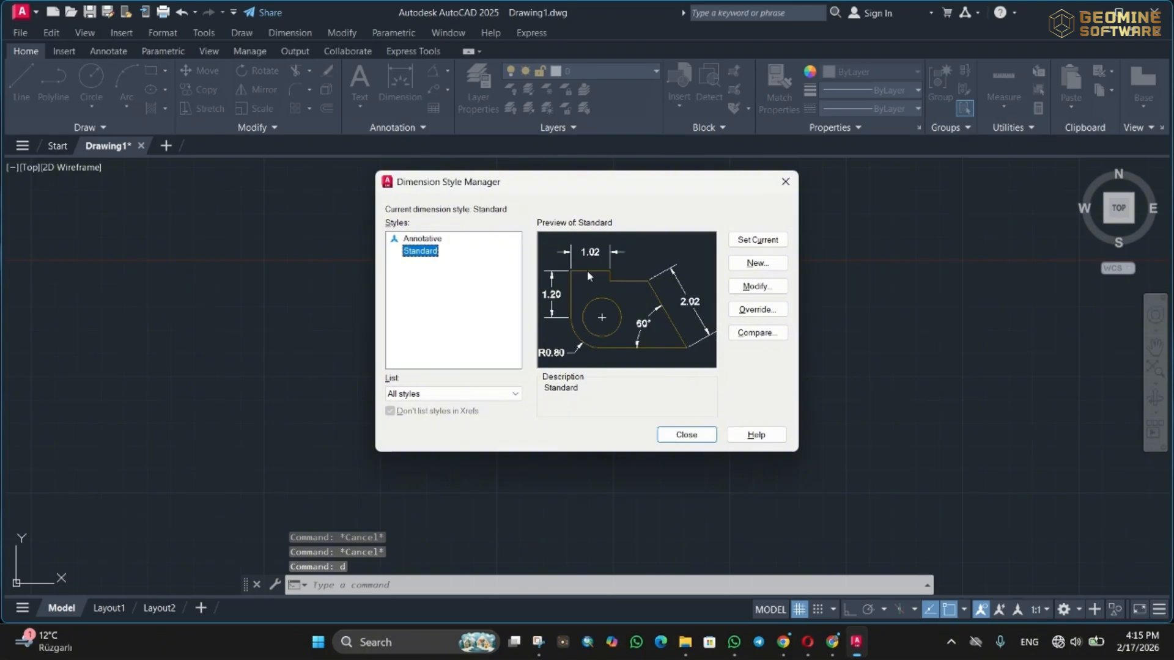
click(756, 287)
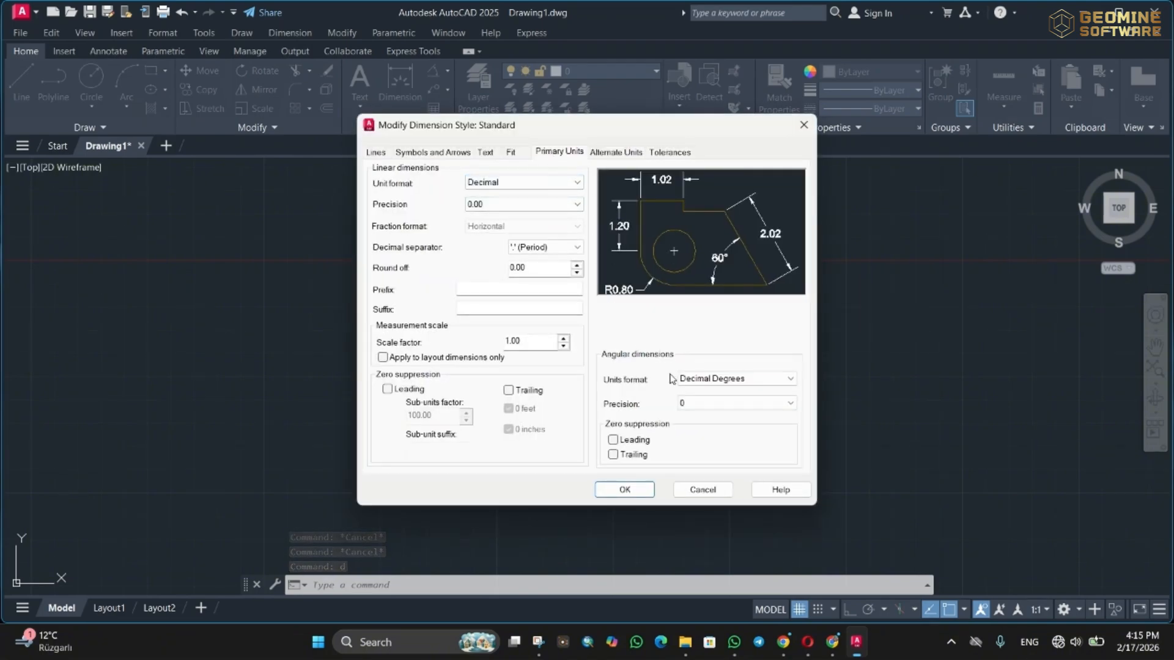
click(715, 379)
click(717, 383)
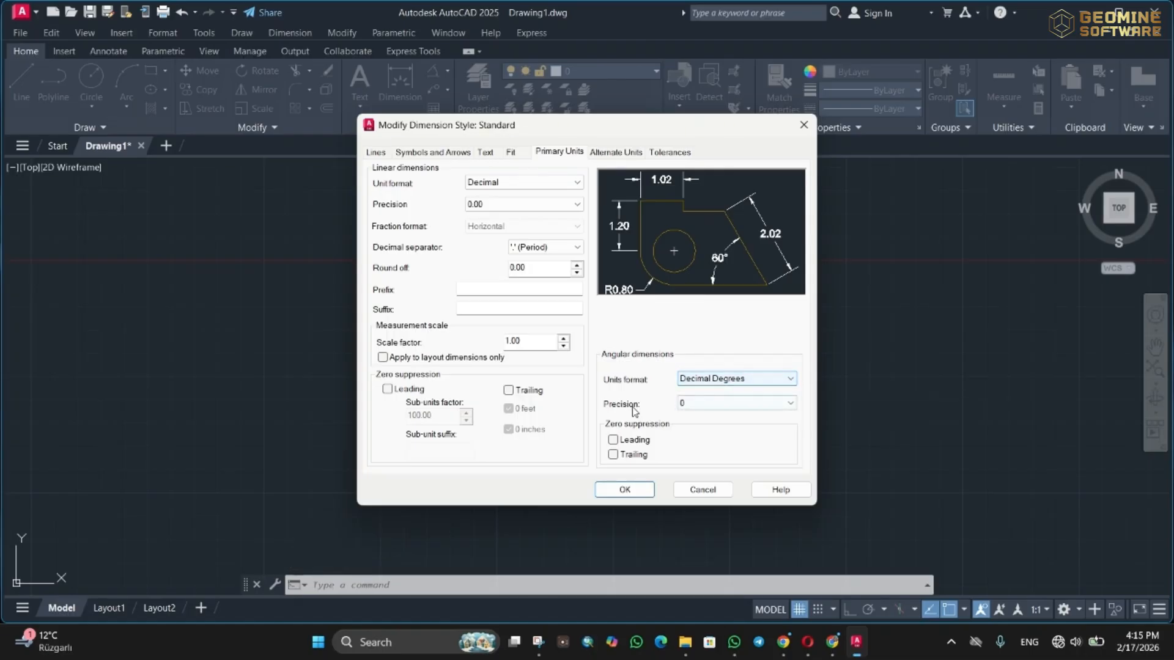
click(680, 407)
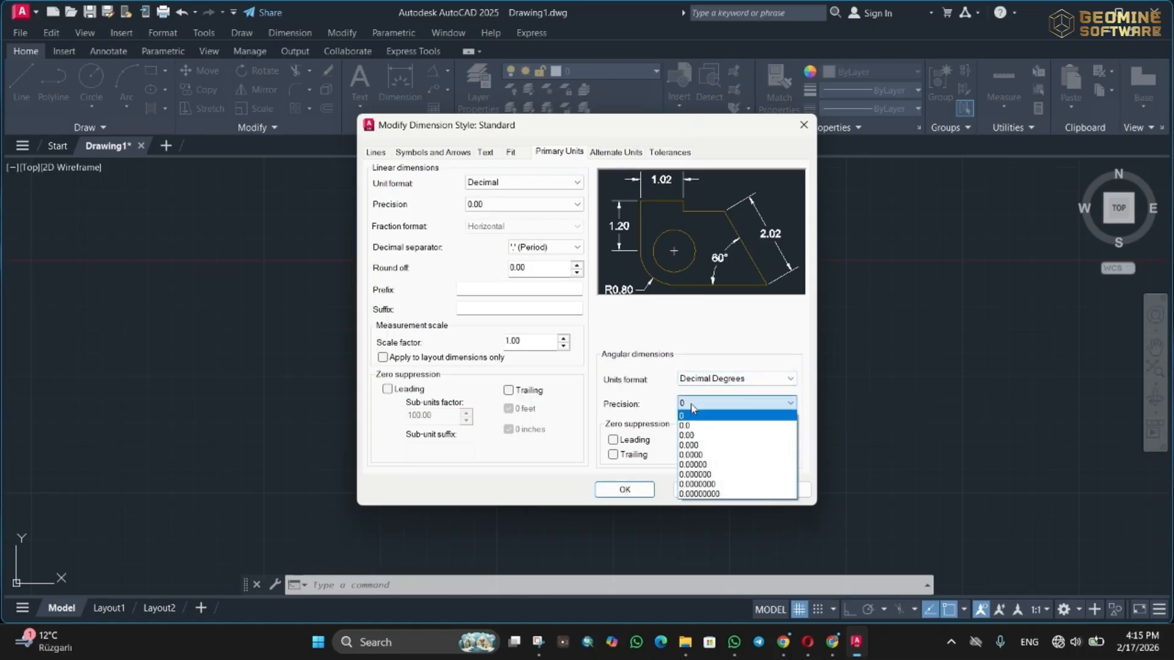
click(708, 435)
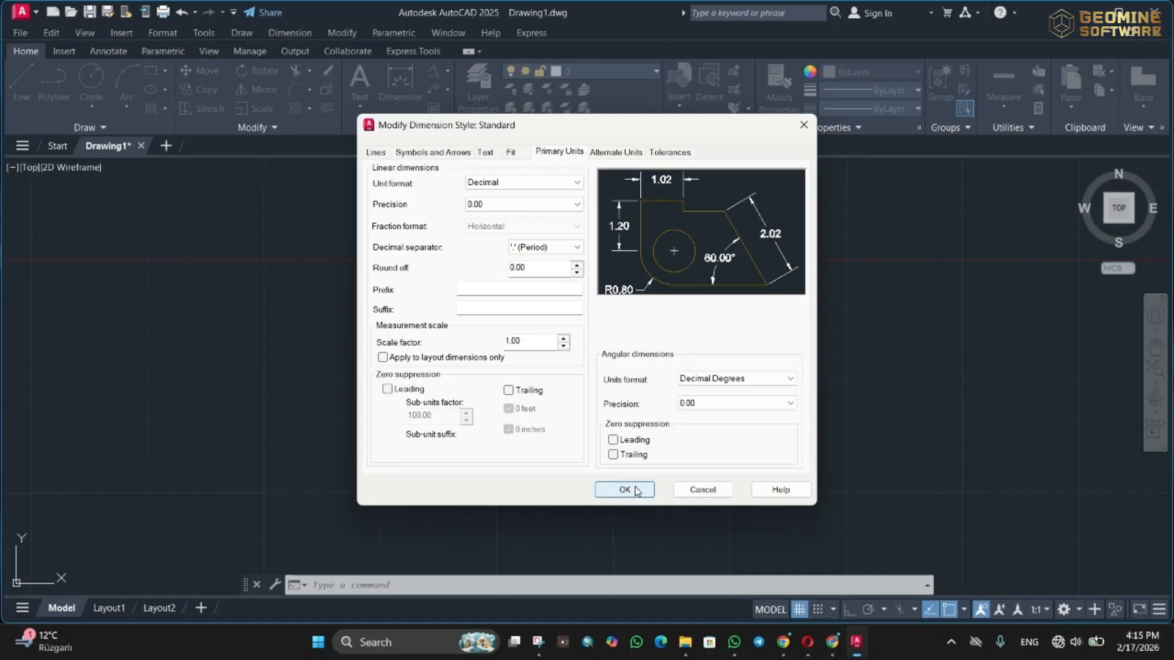
click(636, 490)
click(772, 239)
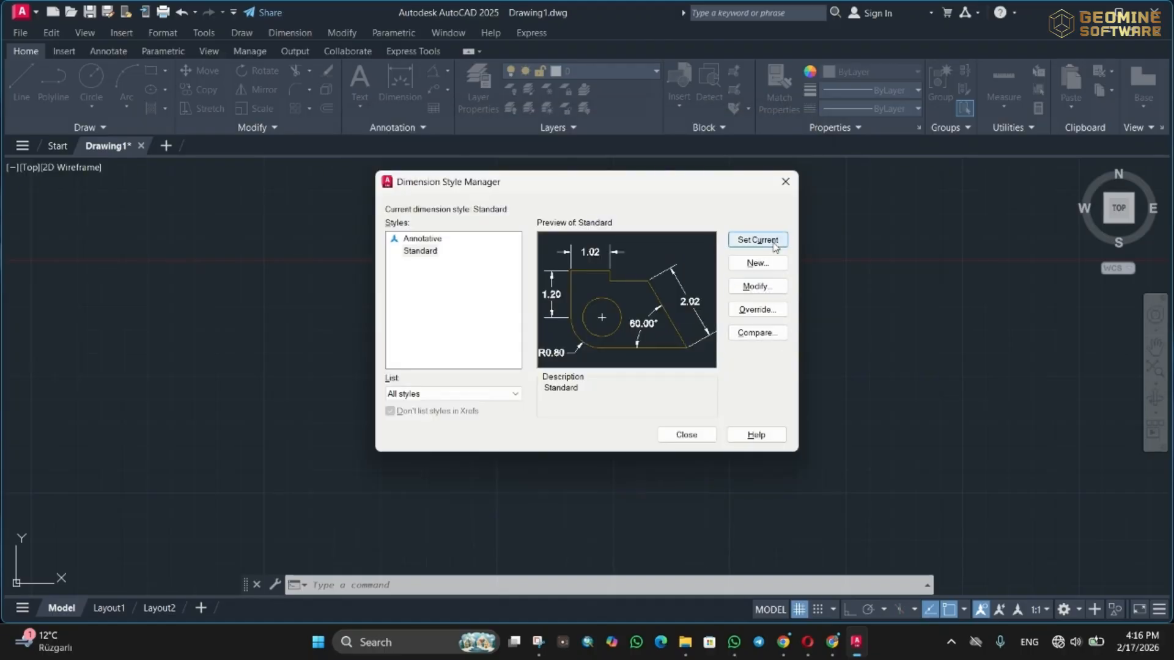
click(686, 434)
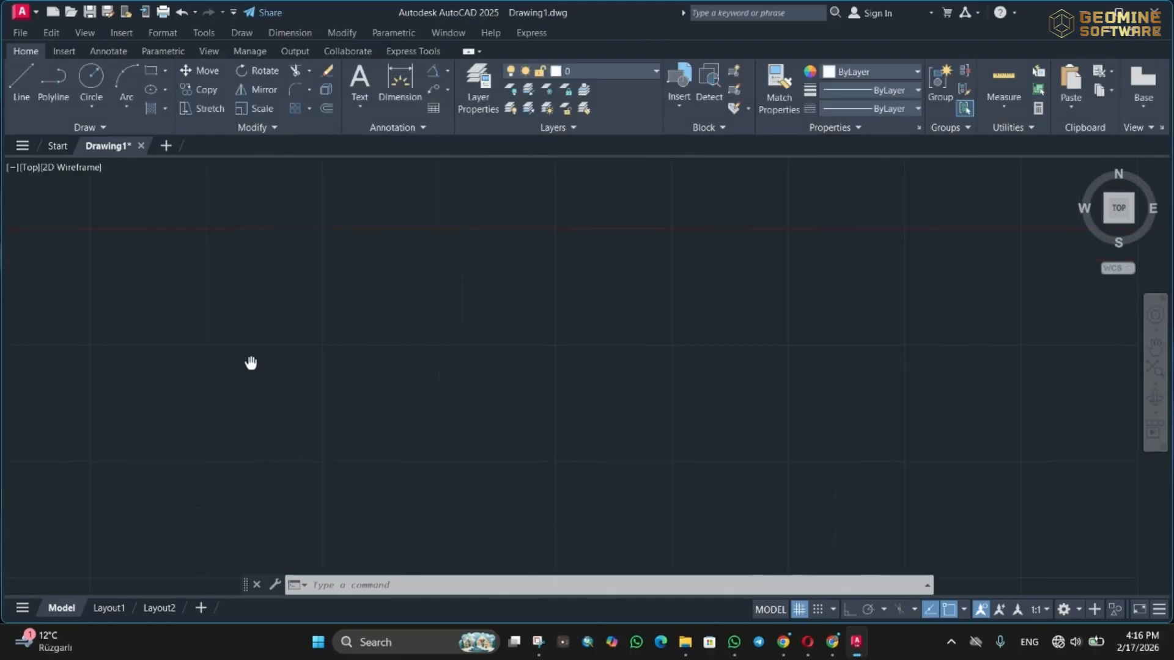
- Draw a single horizontal line in the empty drawing area with Ortho mode turned on
text(l)
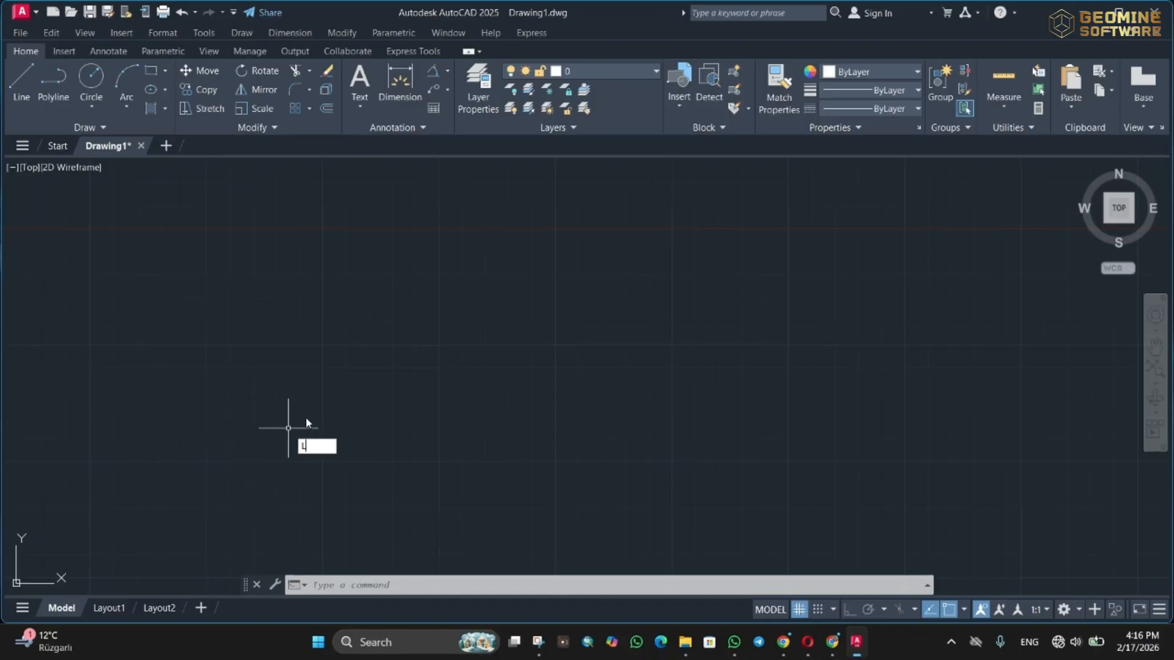
key(Return)
click(318, 342)
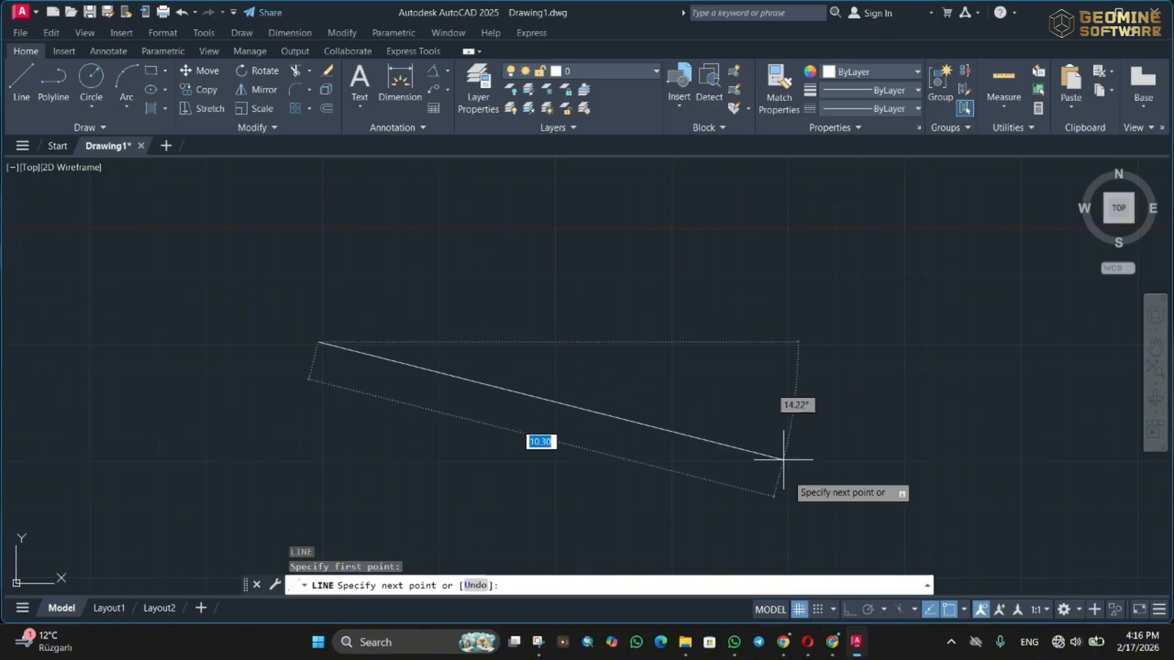
click(850, 610)
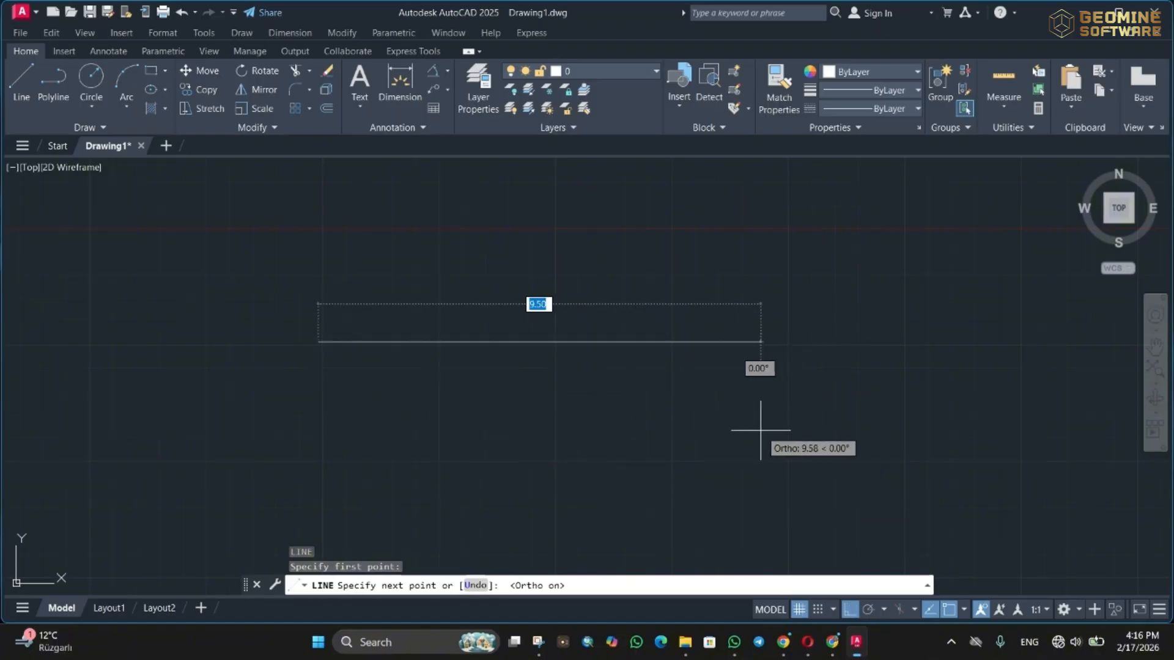
click(618, 421)
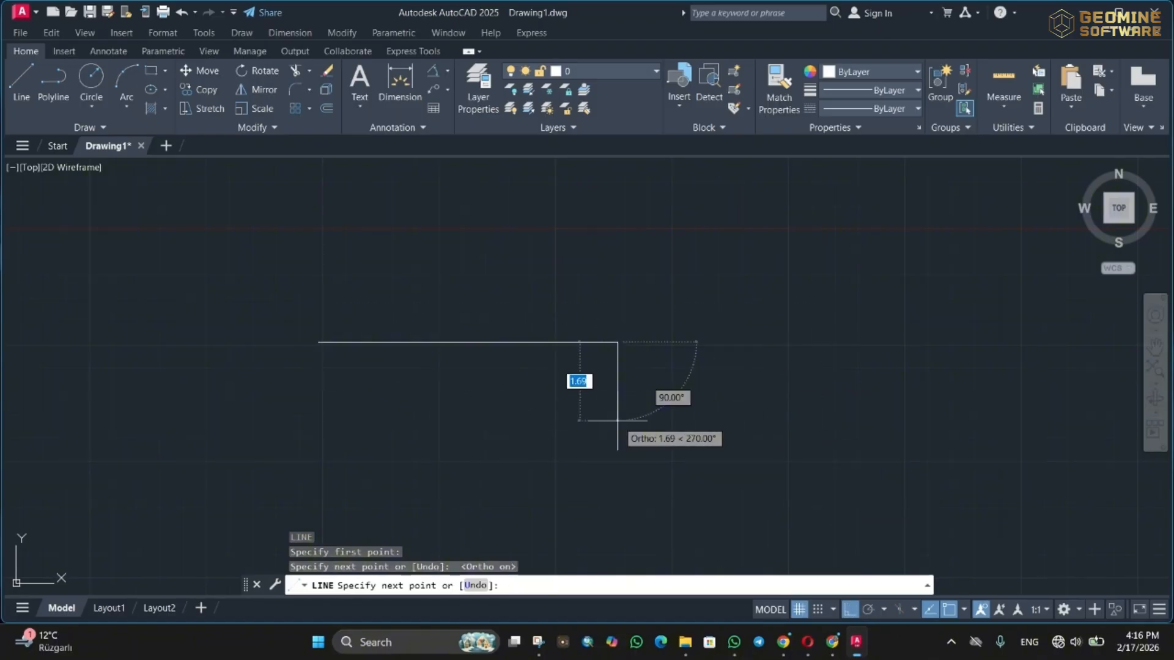
key(Return)
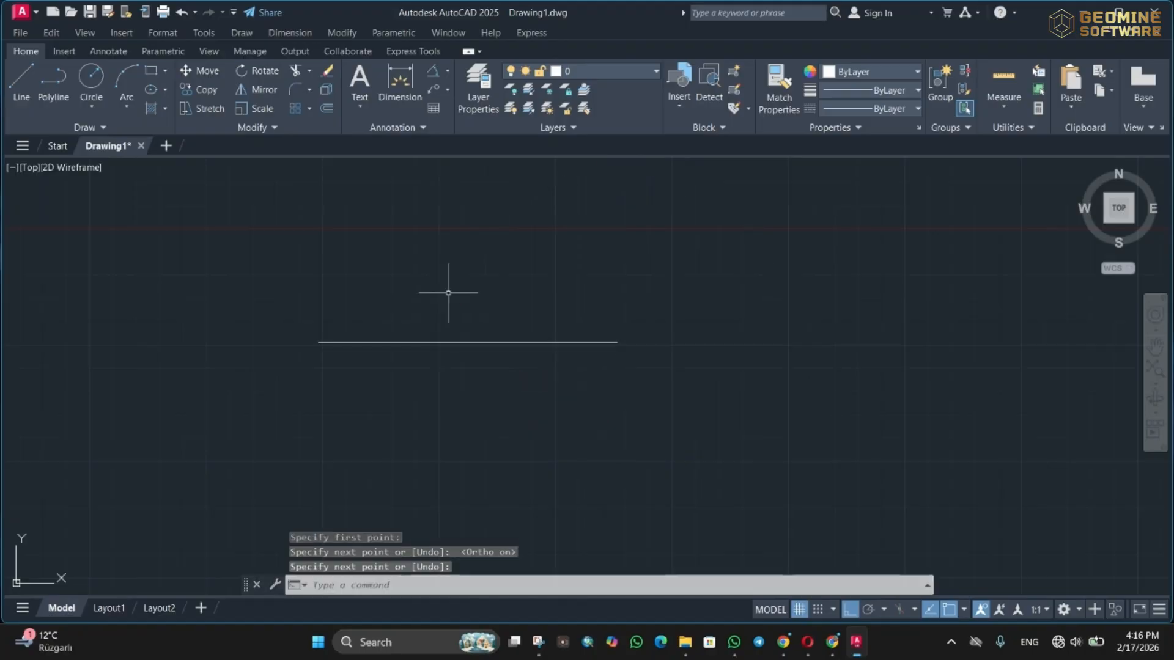
- With Ortho off, draw a line about 4.91 units long from the horizontal line's left endpoint at a 45° angle
click(850, 611)
text(l)
key(Return)
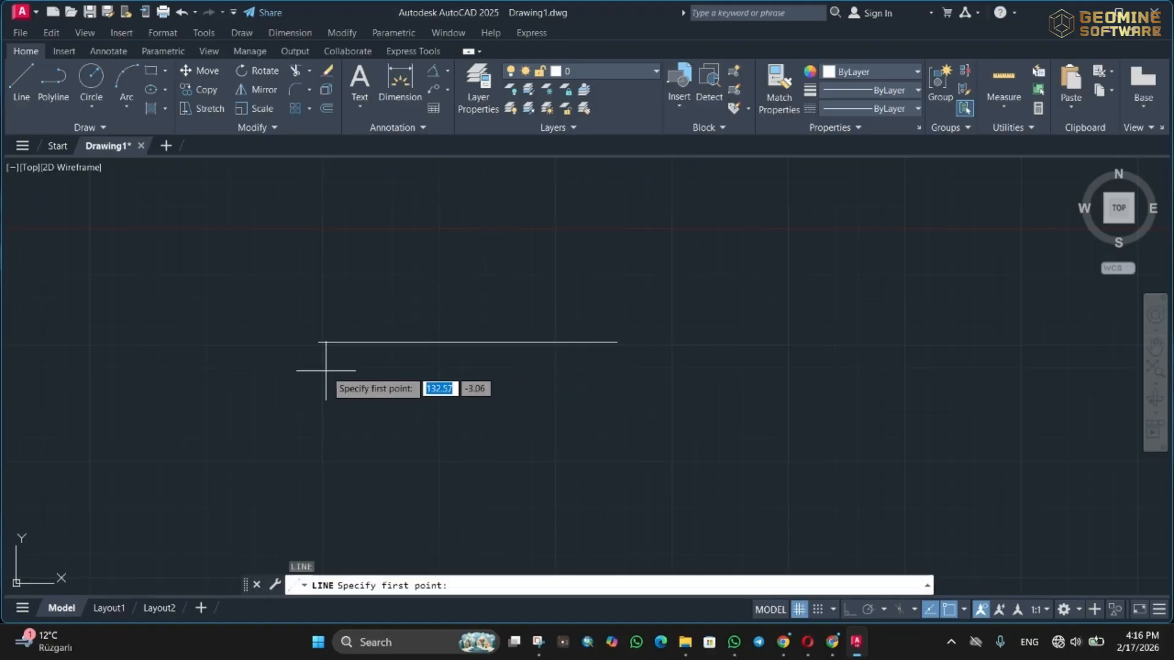
click(318, 341)
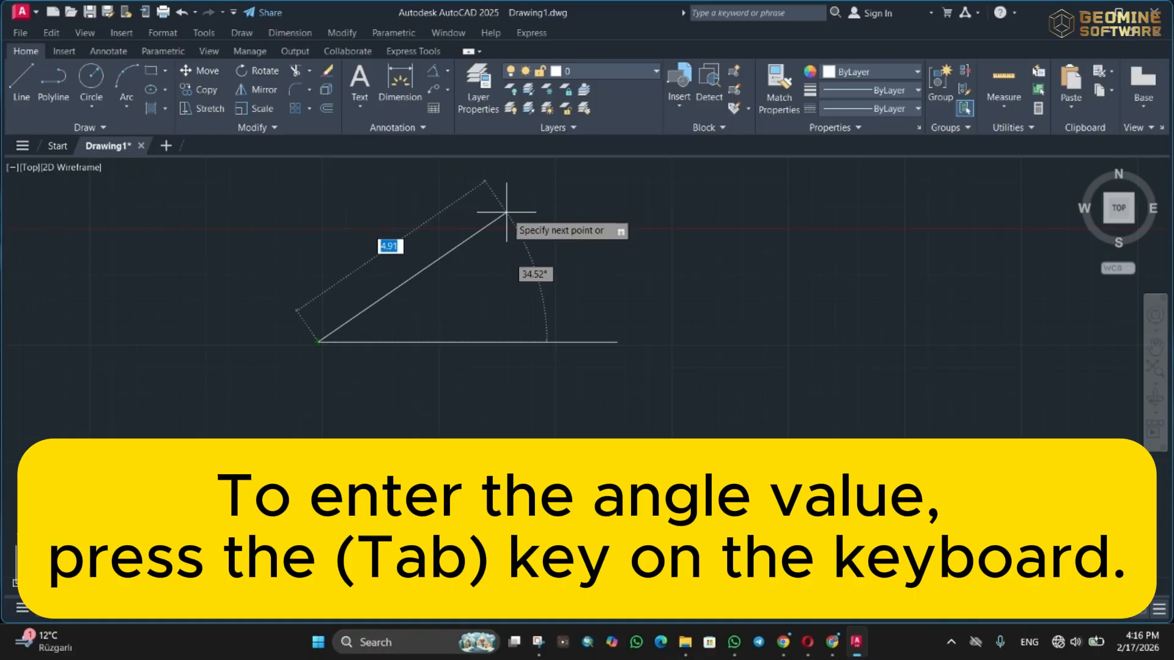
key(Tab)
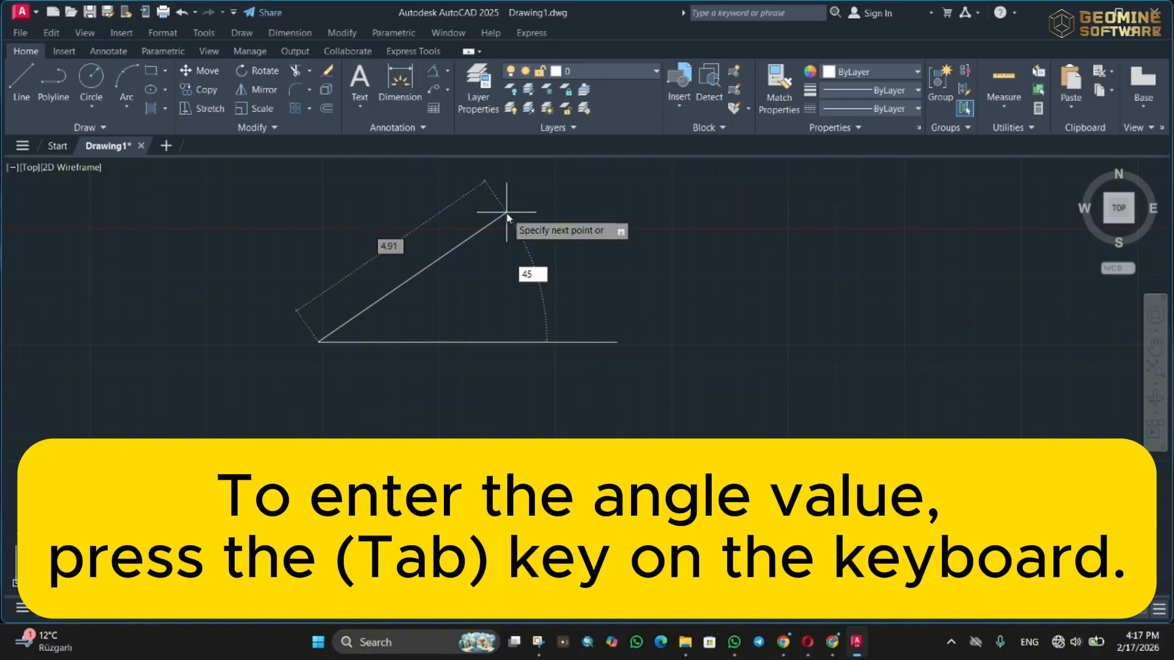
text(45)
key(Return)
key(Return)
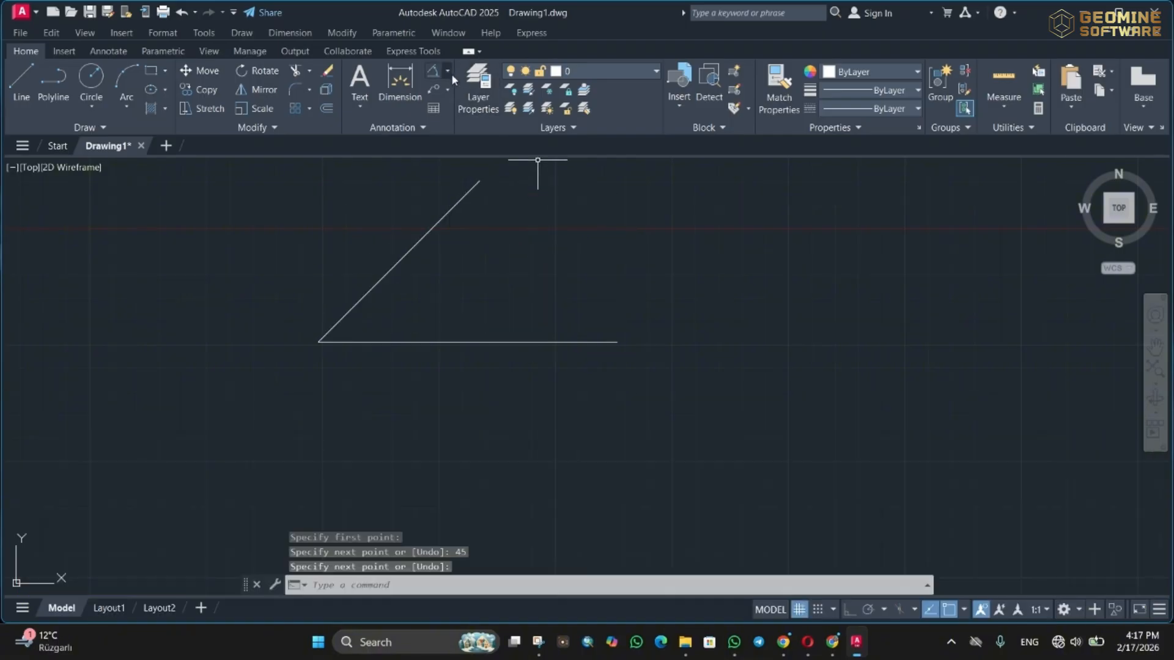
- Add an angular dimension between the inclined line and the horizontal line, placing its arc between them
click(450, 72)
click(467, 157)
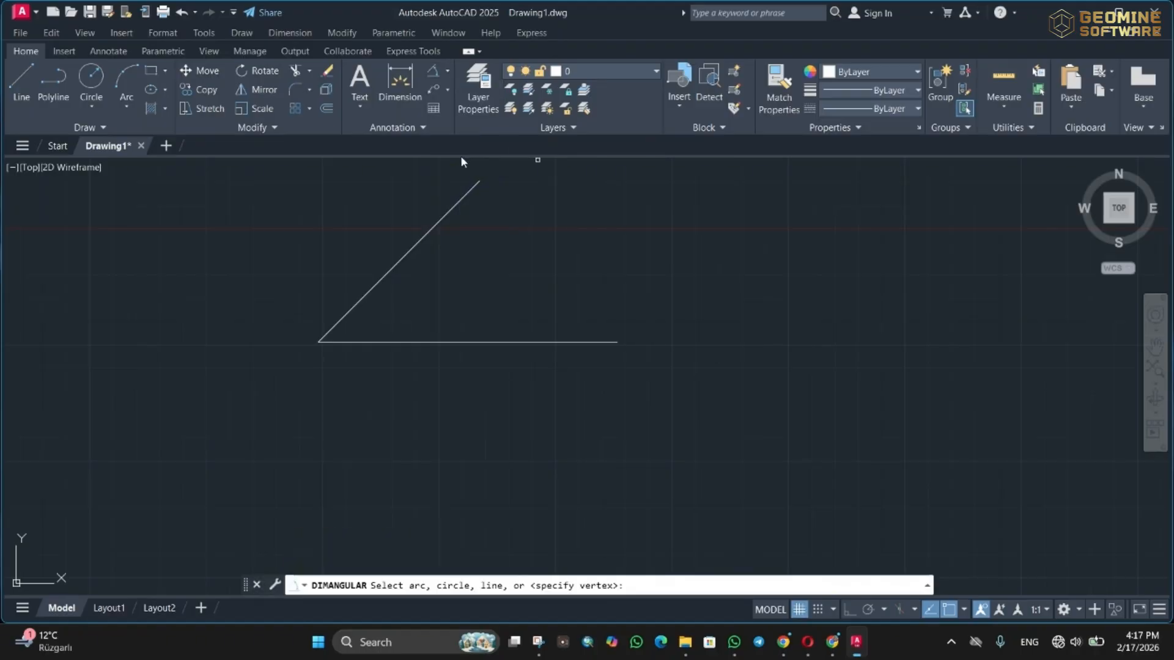
click(399, 264)
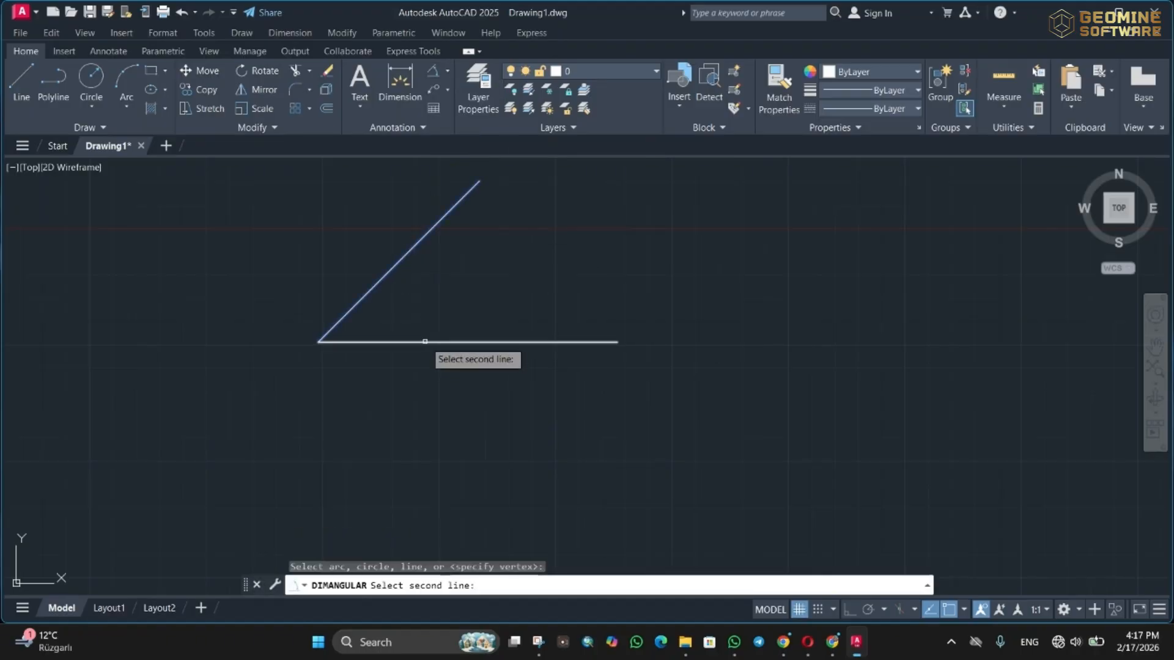
click(425, 341)
click(507, 303)
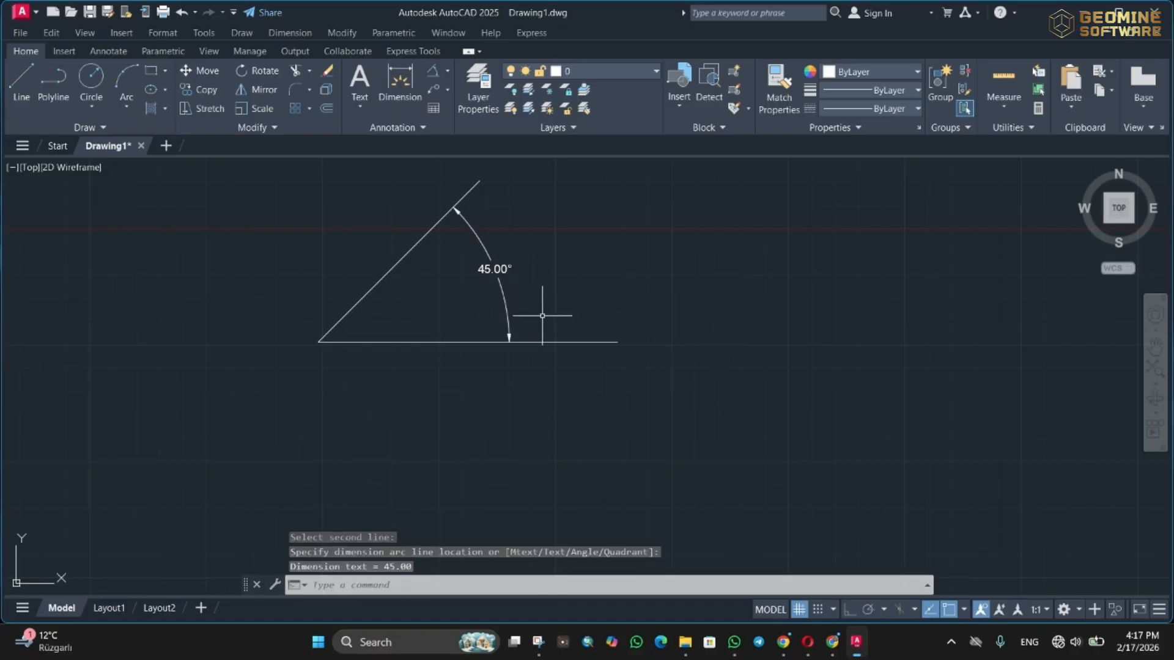
- With Ortho on, draw a second horizontal line in the empty area below and to the right of the dimensioned angle
middle_drag(713, 349, 498, 323)
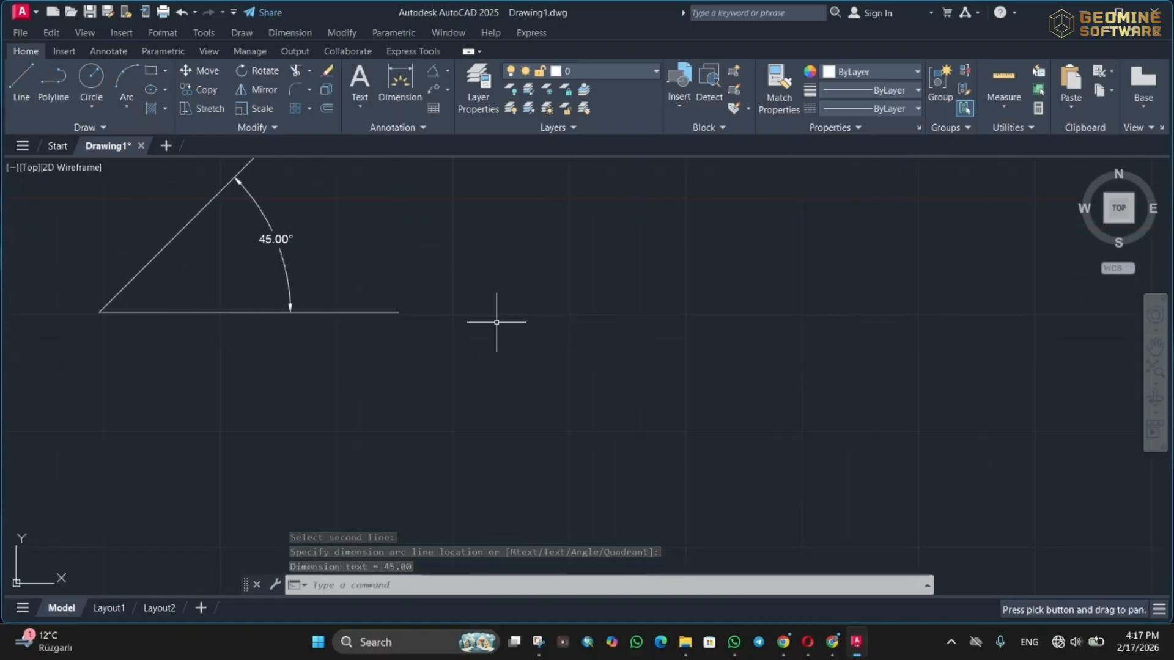
mouse_move(646, 372)
middle_down()
mouse_move(621, 359)
mouse_move(569, 288)
middle_up()
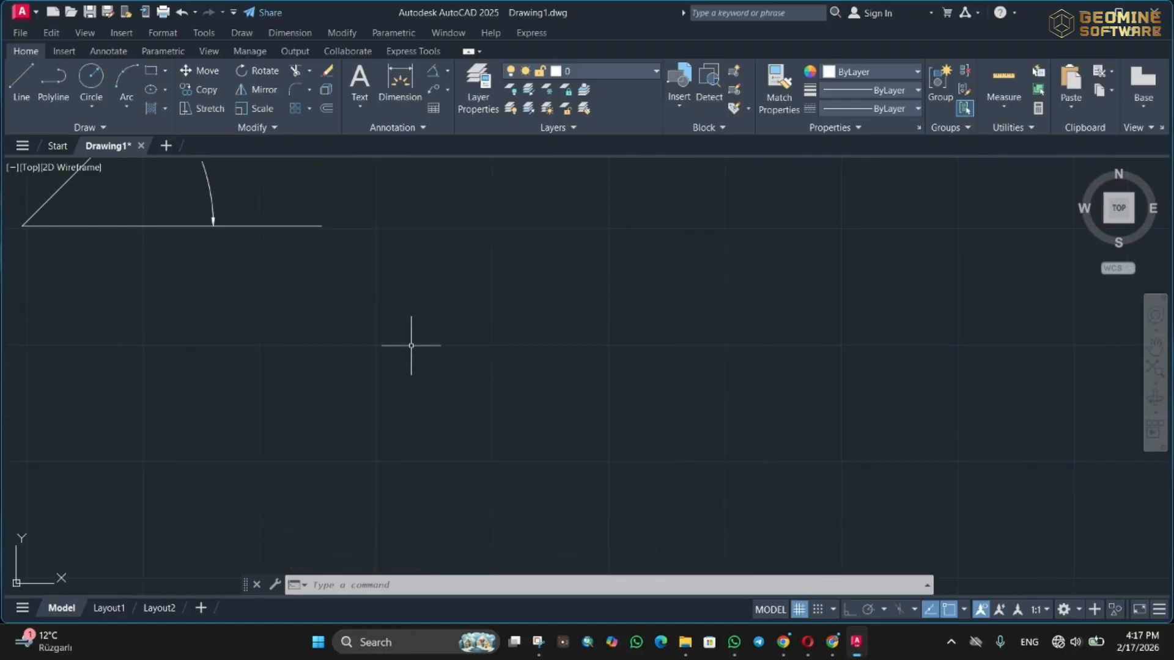
text(l)
key(Return)
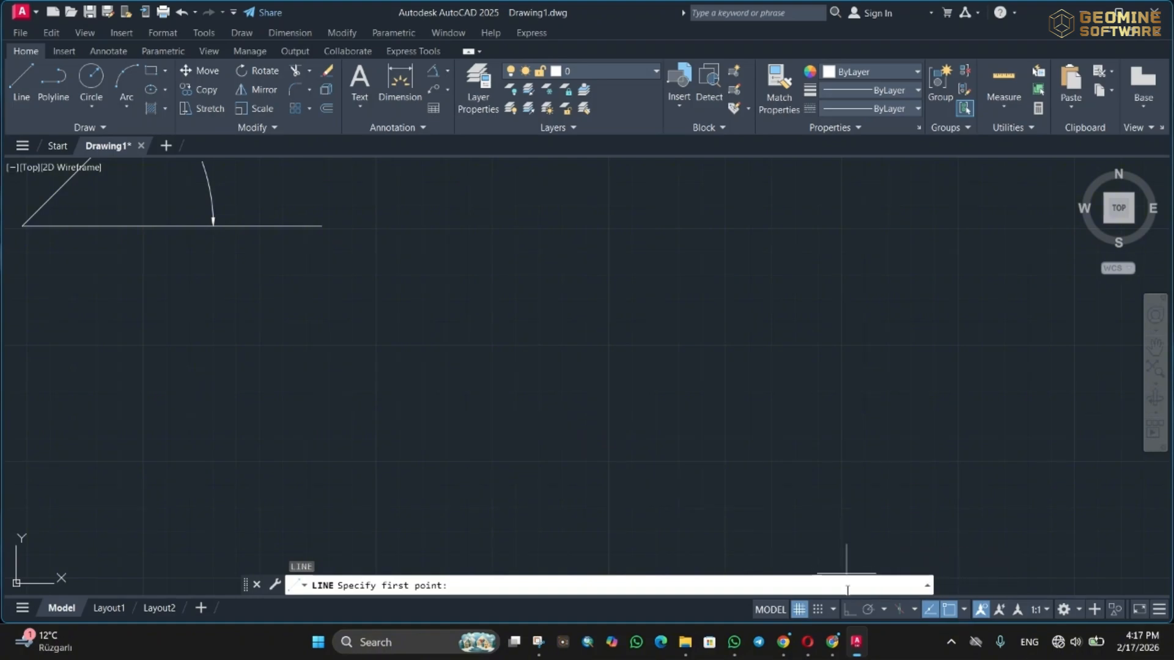
click(849, 609)
click(393, 368)
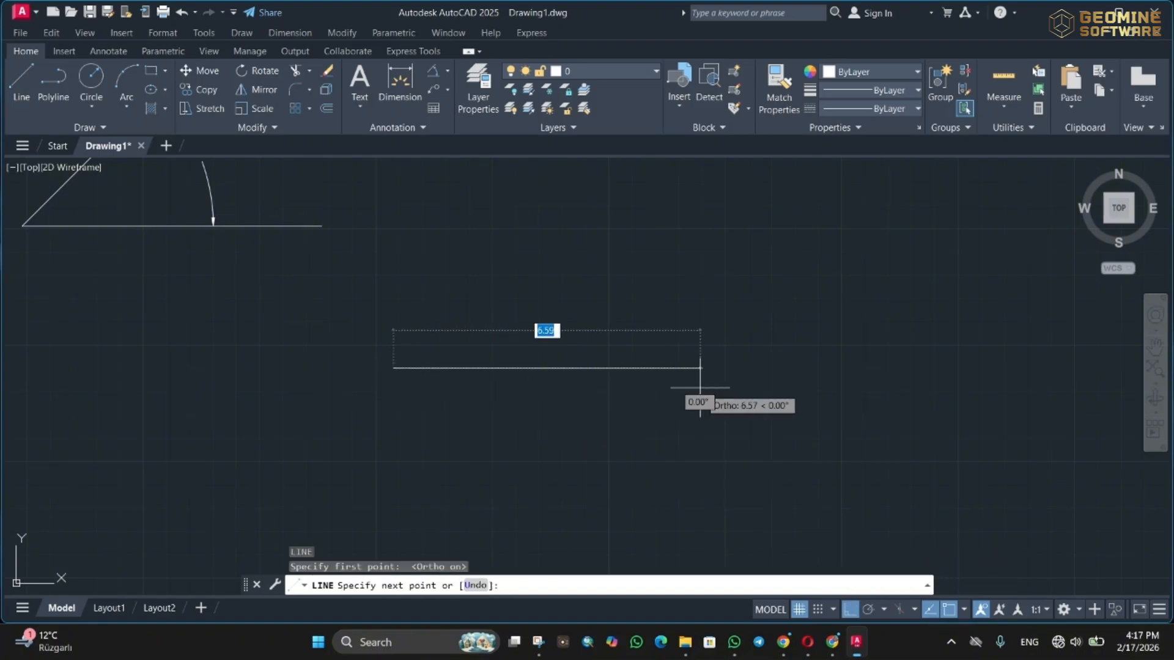
click(801, 368)
key(Return)
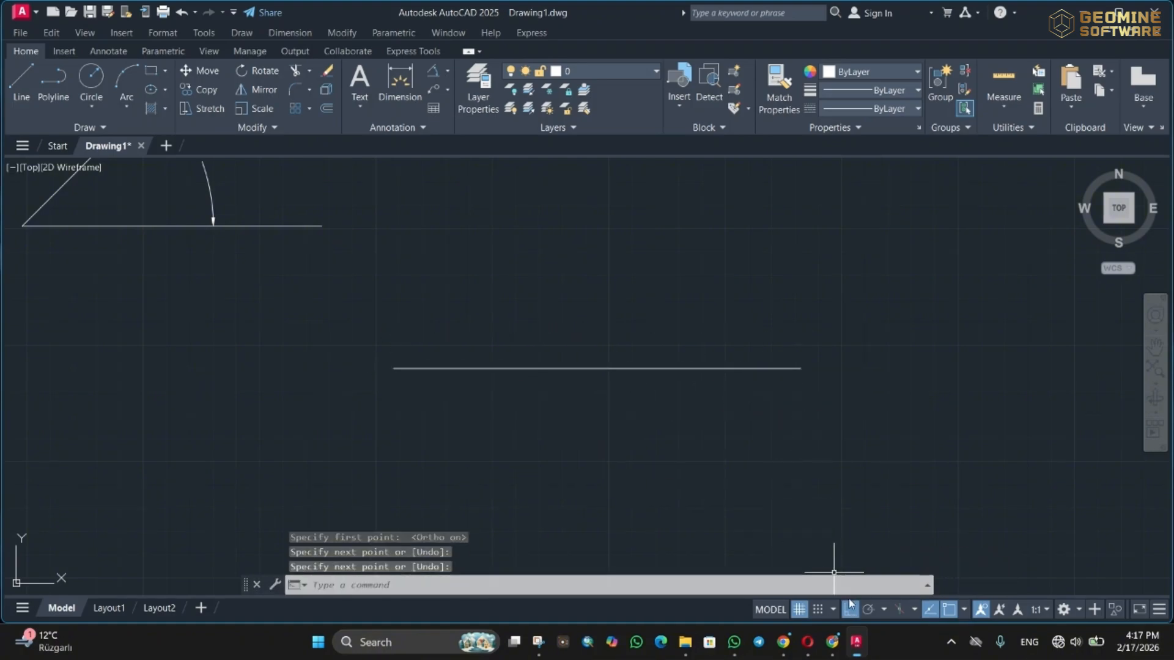
- With Ortho off, draw a line about 4.92 units long from the second horizontal line's left endpoint at a 42.65° angle
click(850, 610)
text(l)
key(Return)
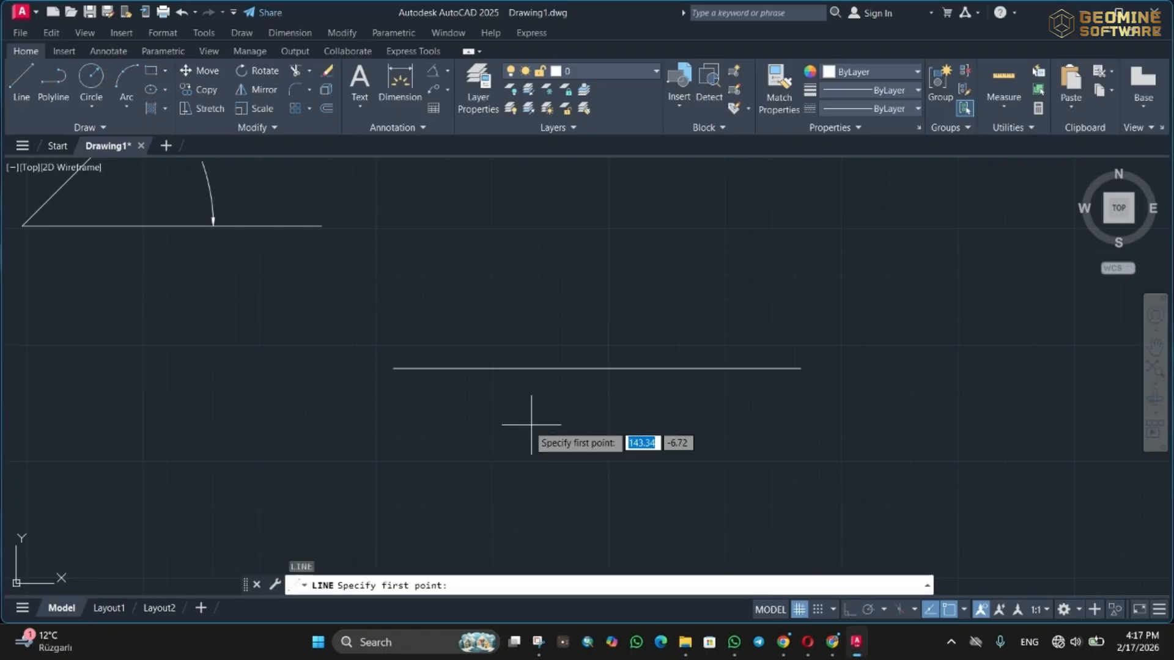
click(394, 370)
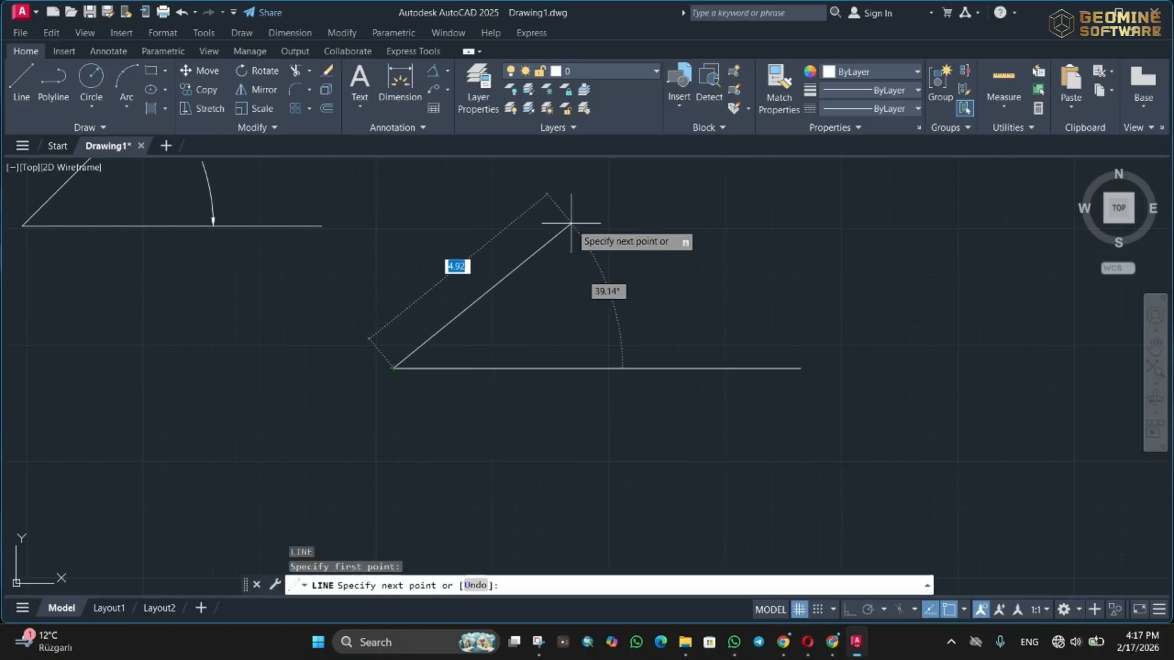
key(Tab)
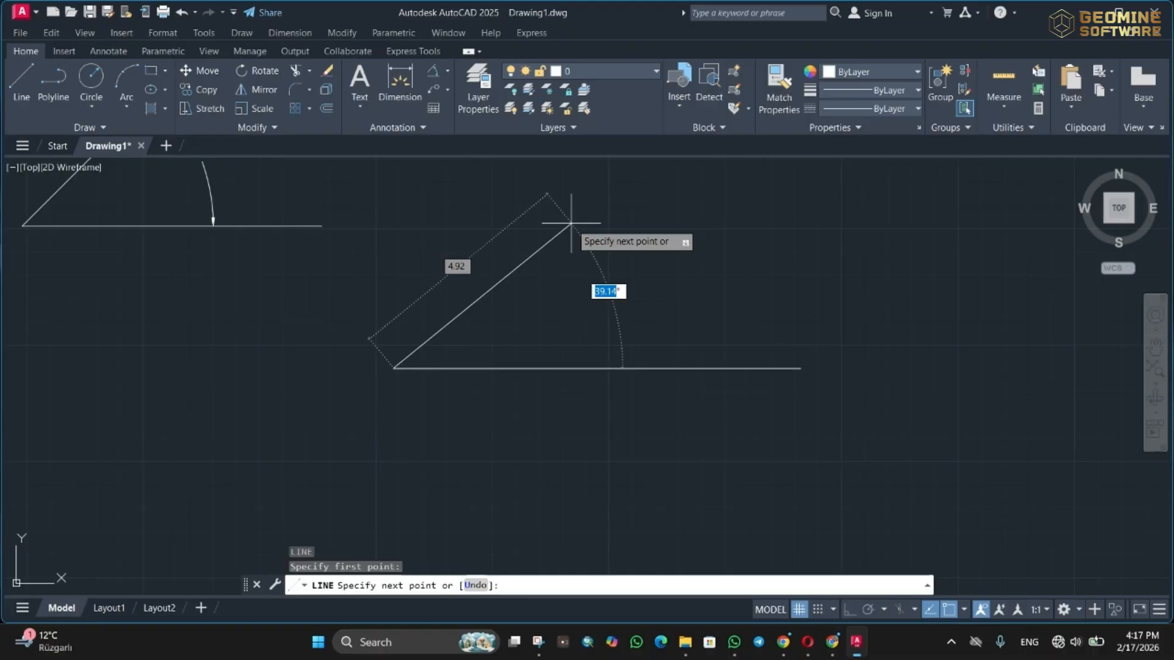
text(42.65)
click(571, 229)
key(Return)
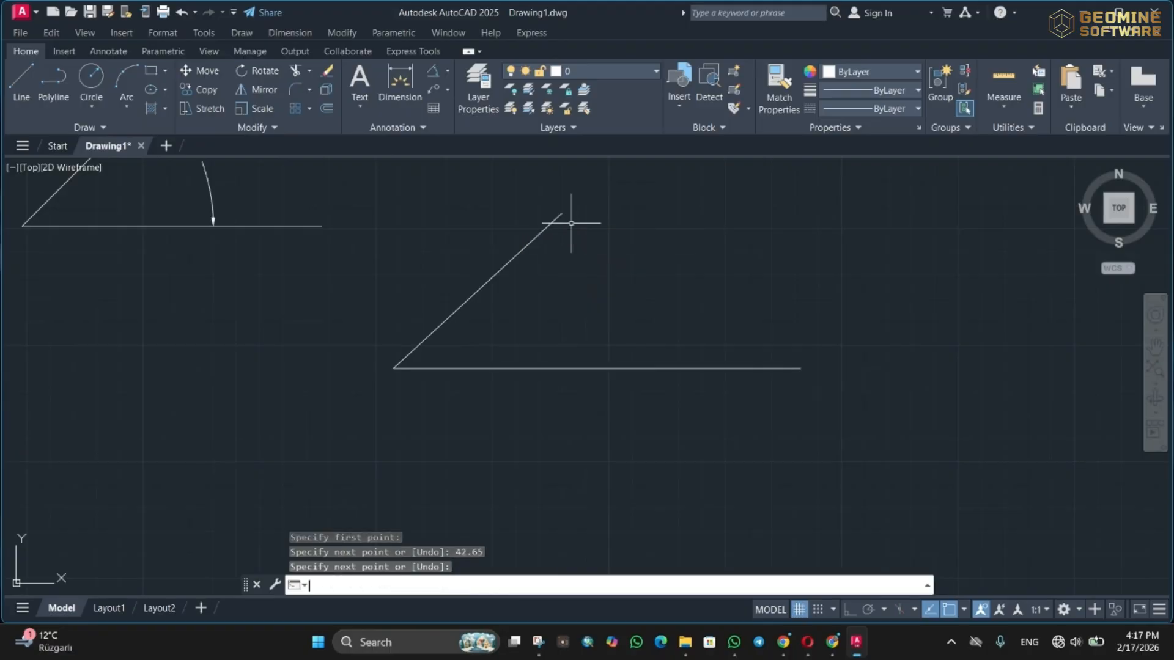
- Add an angular dimension between the second inclined line and its horizontal base line, placing the arc between them
click(432, 71)
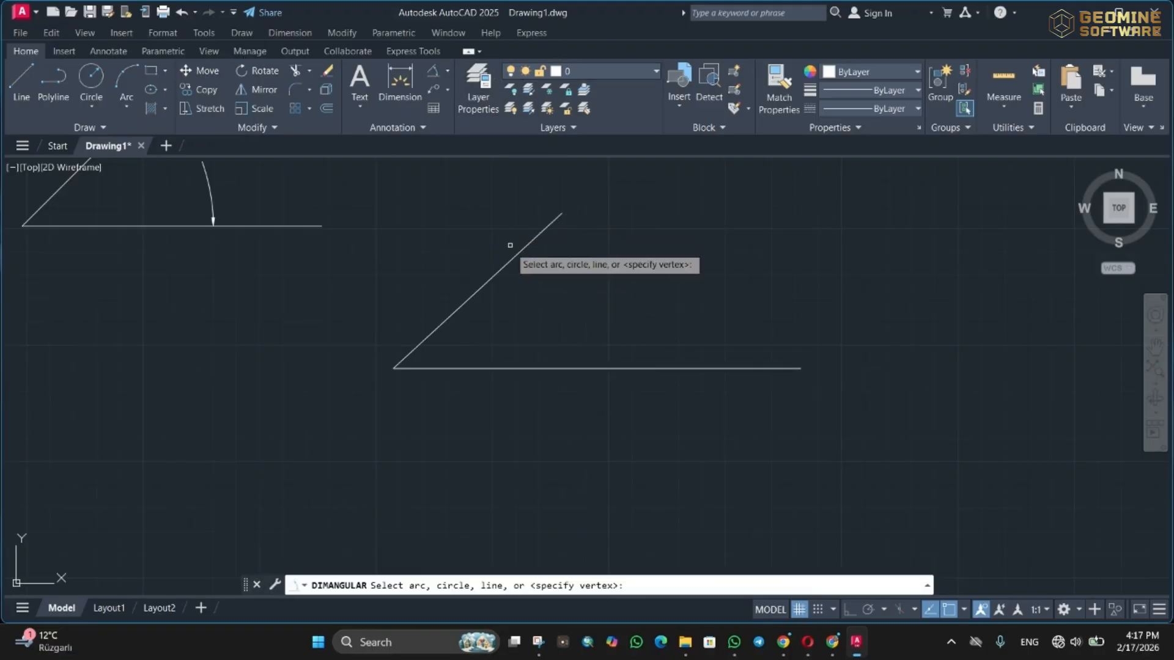
click(494, 274)
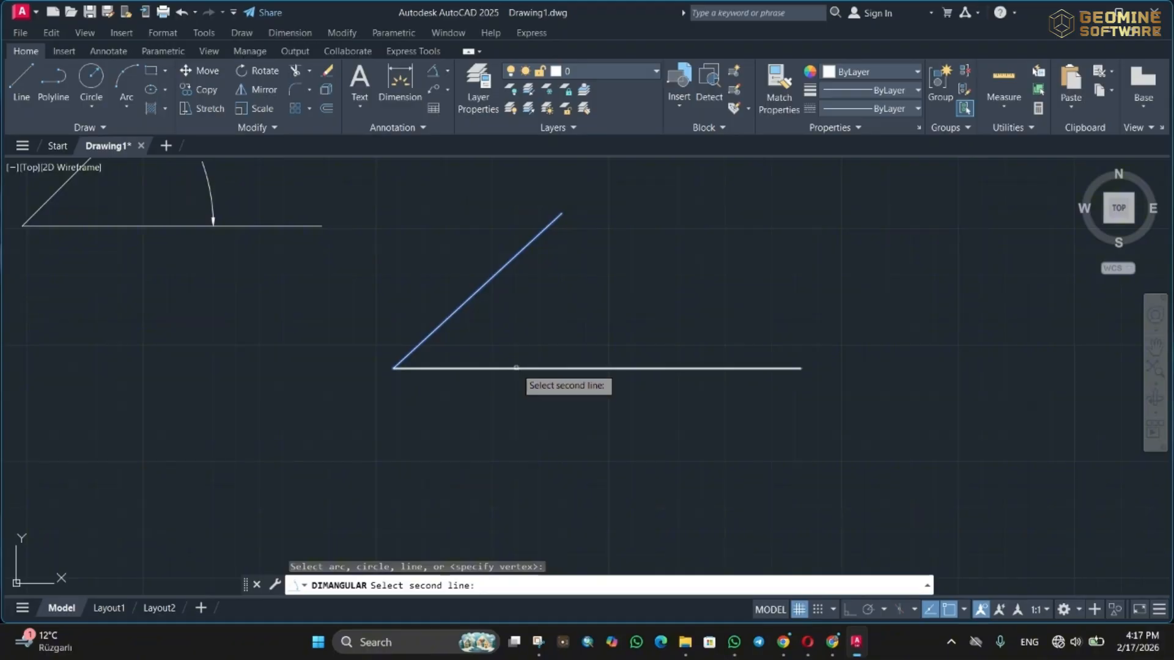
click(517, 367)
click(583, 344)
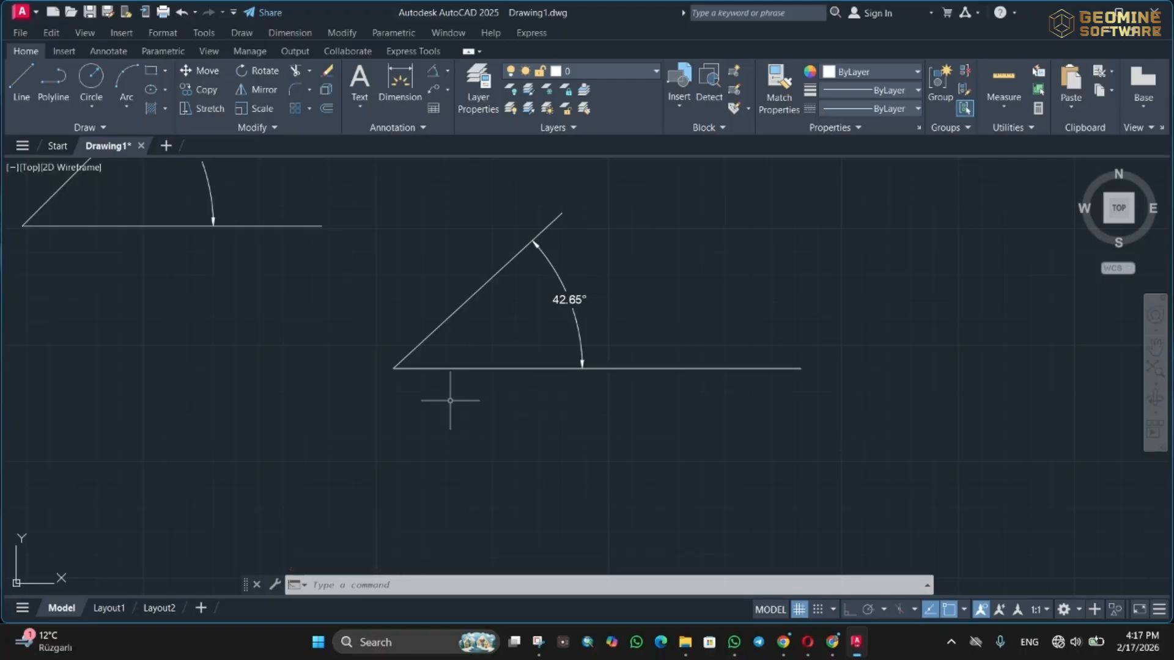
- With Ortho on, draw a stepped chain of alternating horizontal and vertical line segments in the empty area beside the dimensioned rectangle
click(308, 435)
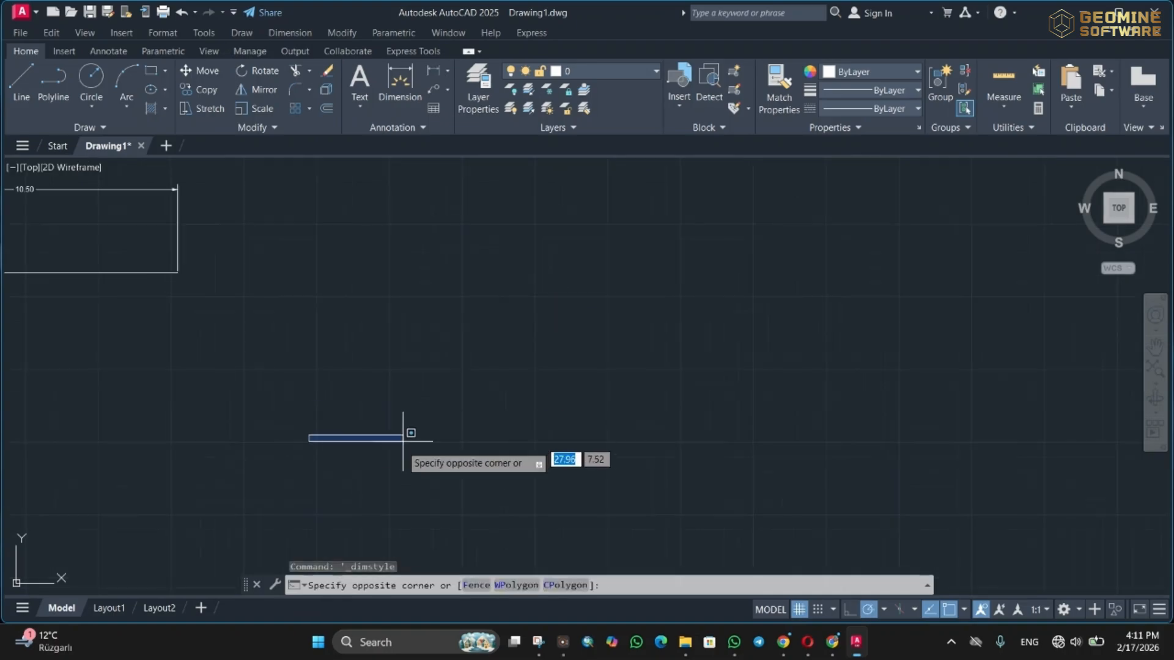
key(Escape)
text(l)
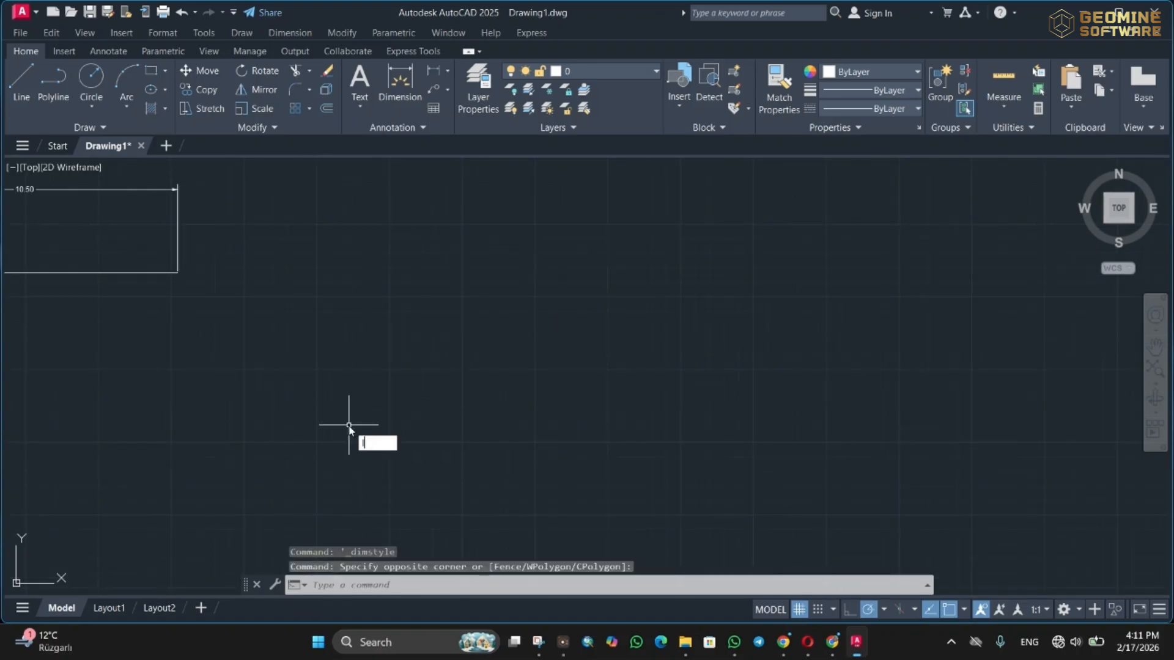
key(Return)
click(377, 408)
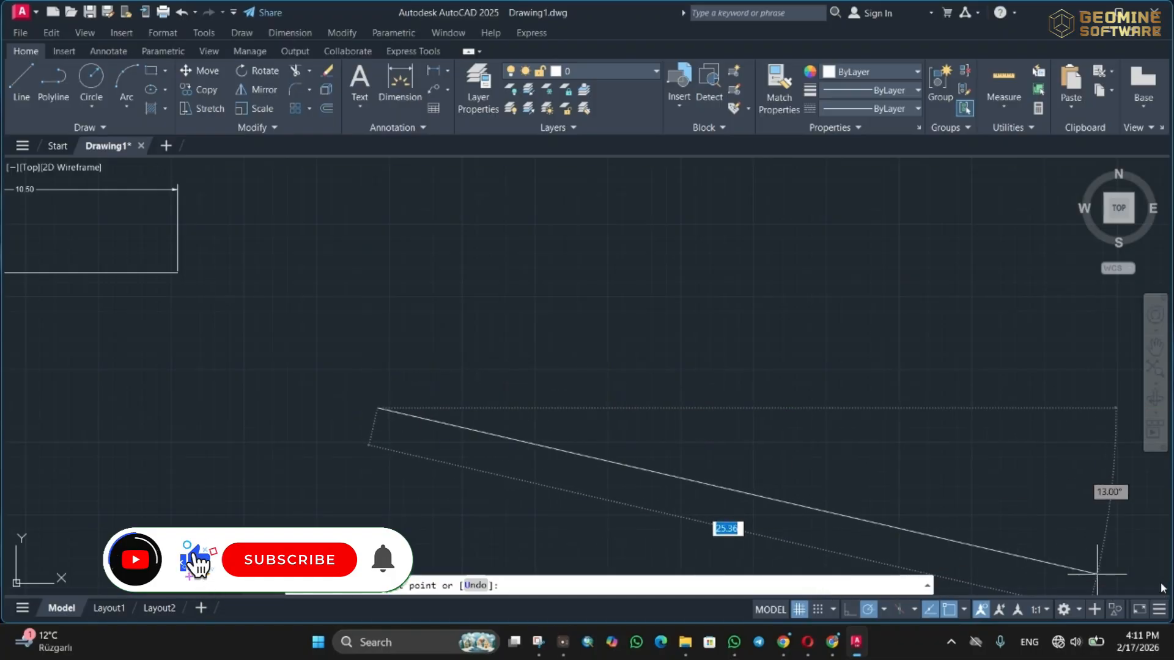
click(850, 610)
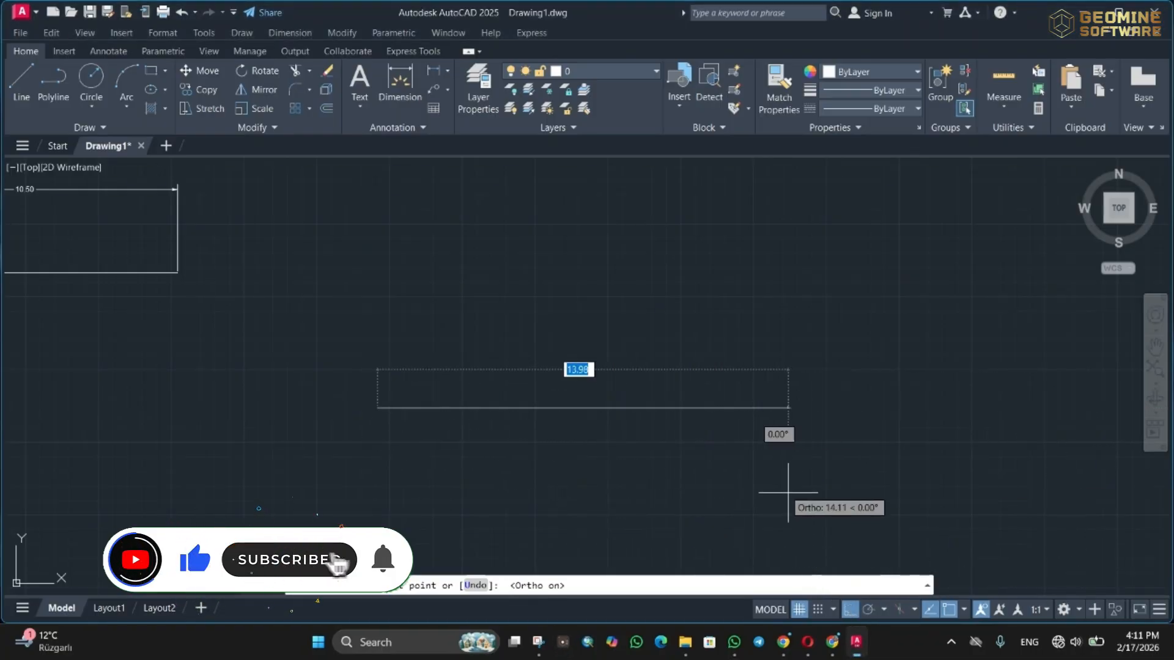
click(601, 452)
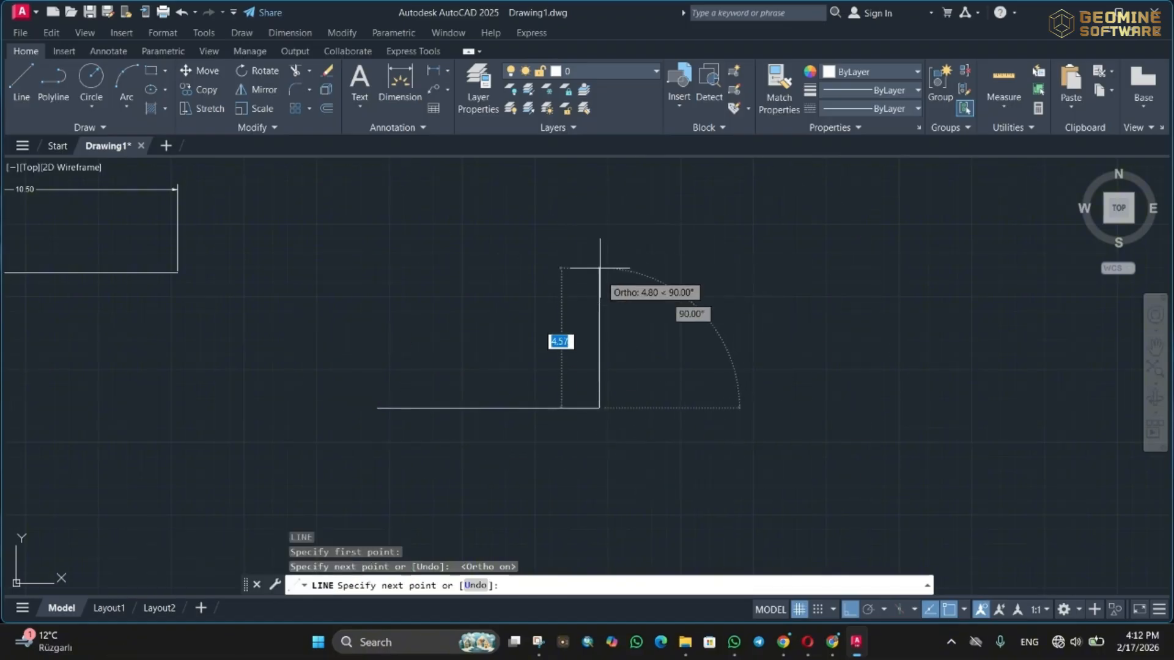
click(608, 310)
click(818, 310)
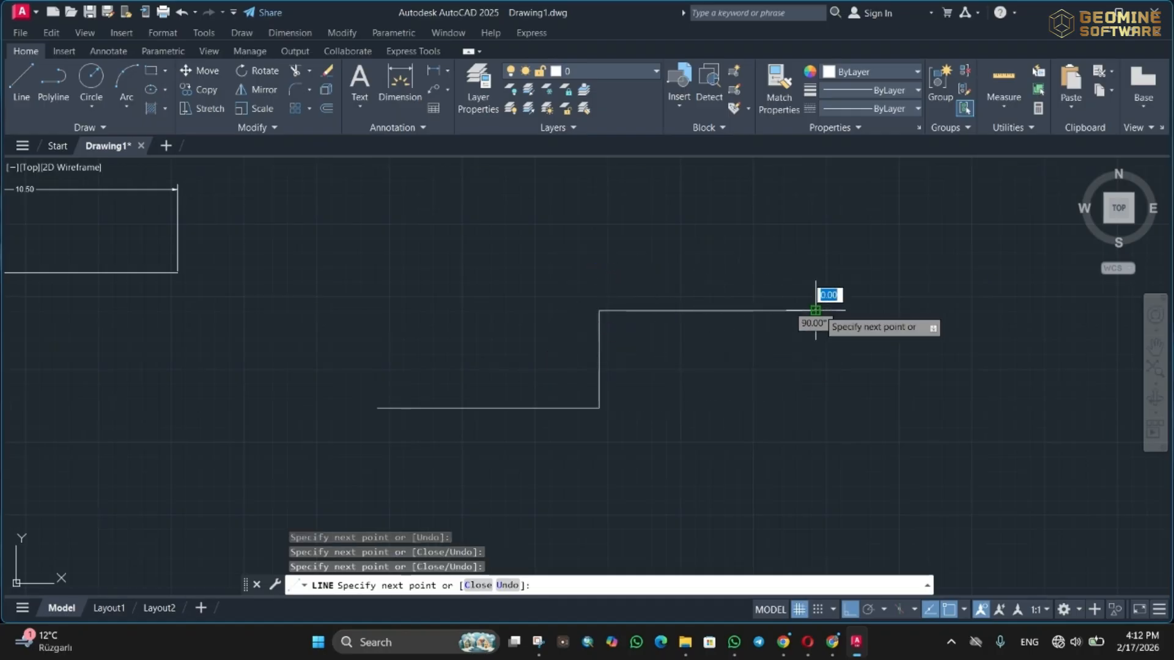
click(877, 381)
click(945, 392)
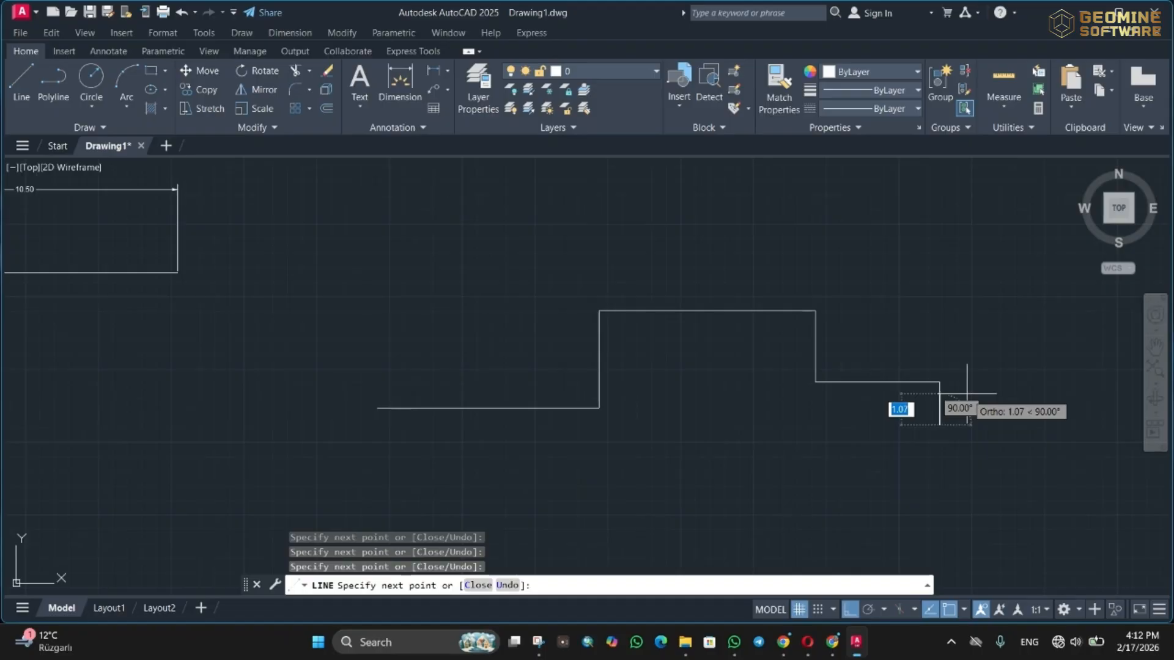
- With Ortho off, continue the line chain to the right with a freehand zigzag of mostly inclined segments
key(F8)
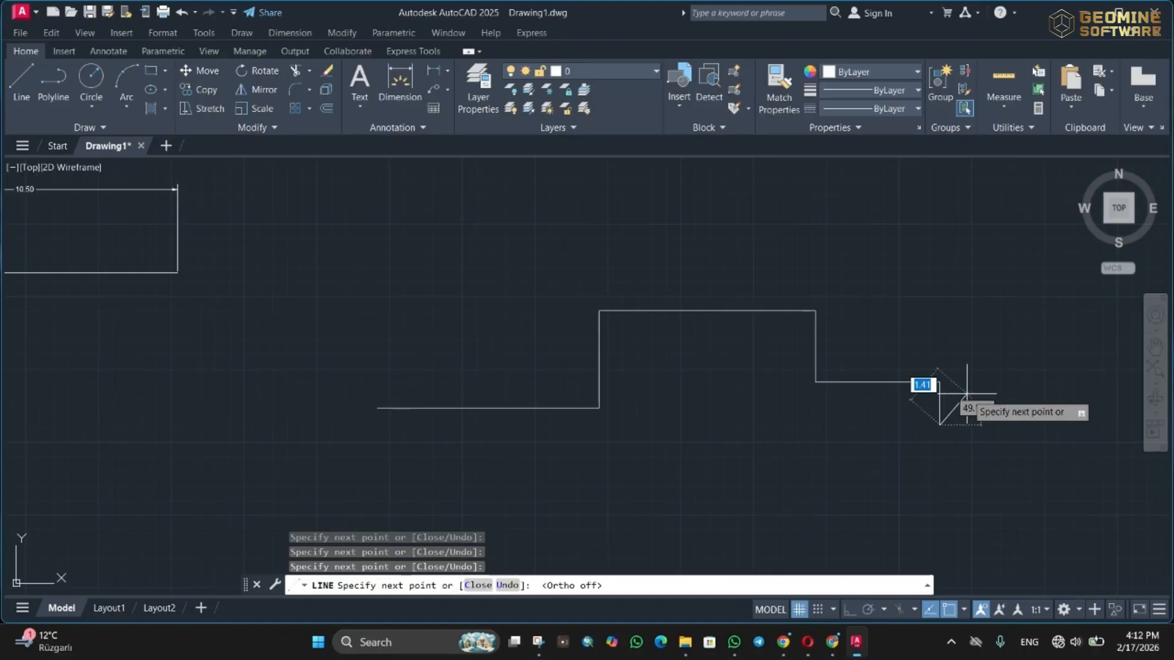
click(962, 290)
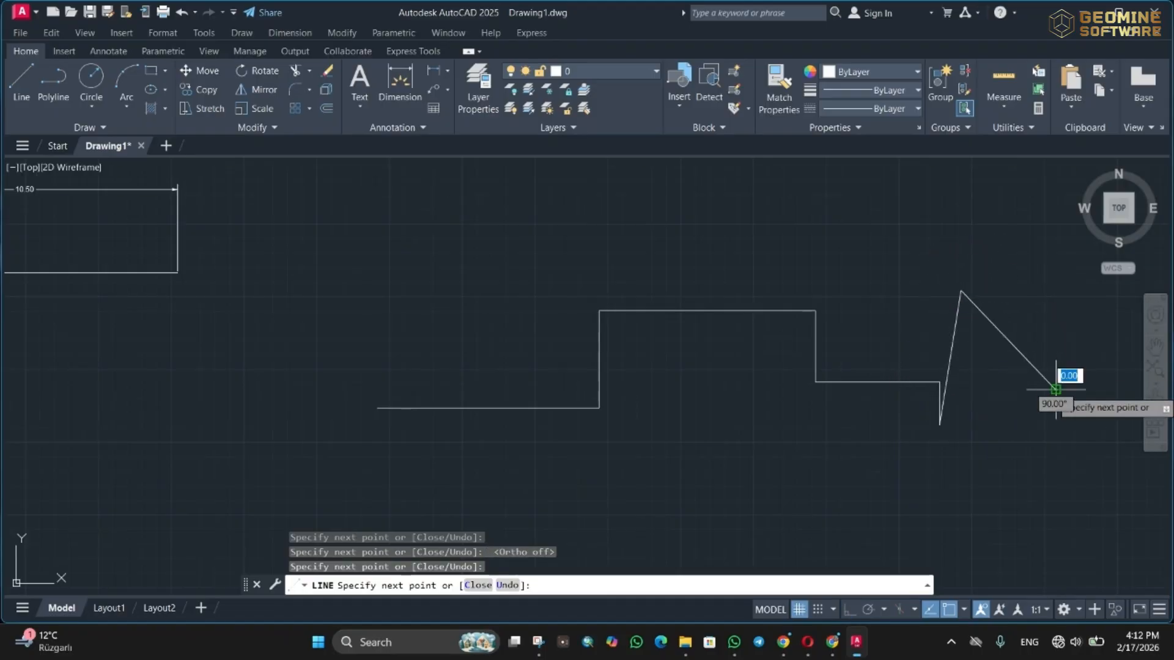
middle_drag(1062, 368, 520, 328)
click(587, 398)
click(613, 251)
click(768, 363)
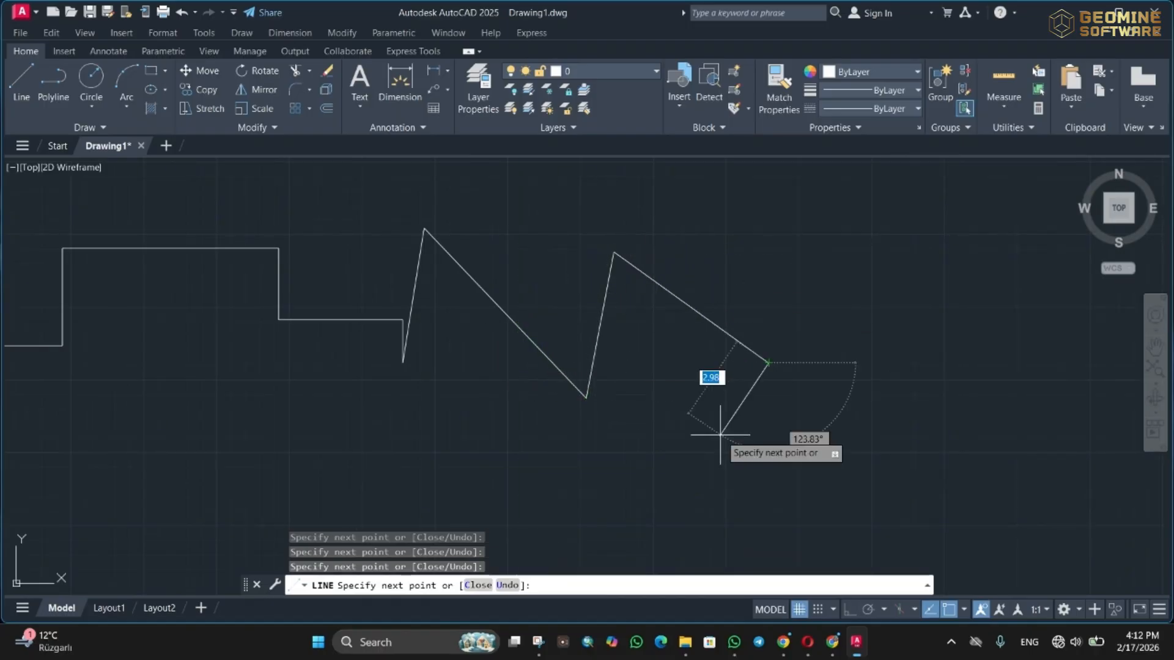
click(720, 436)
click(816, 374)
click(884, 389)
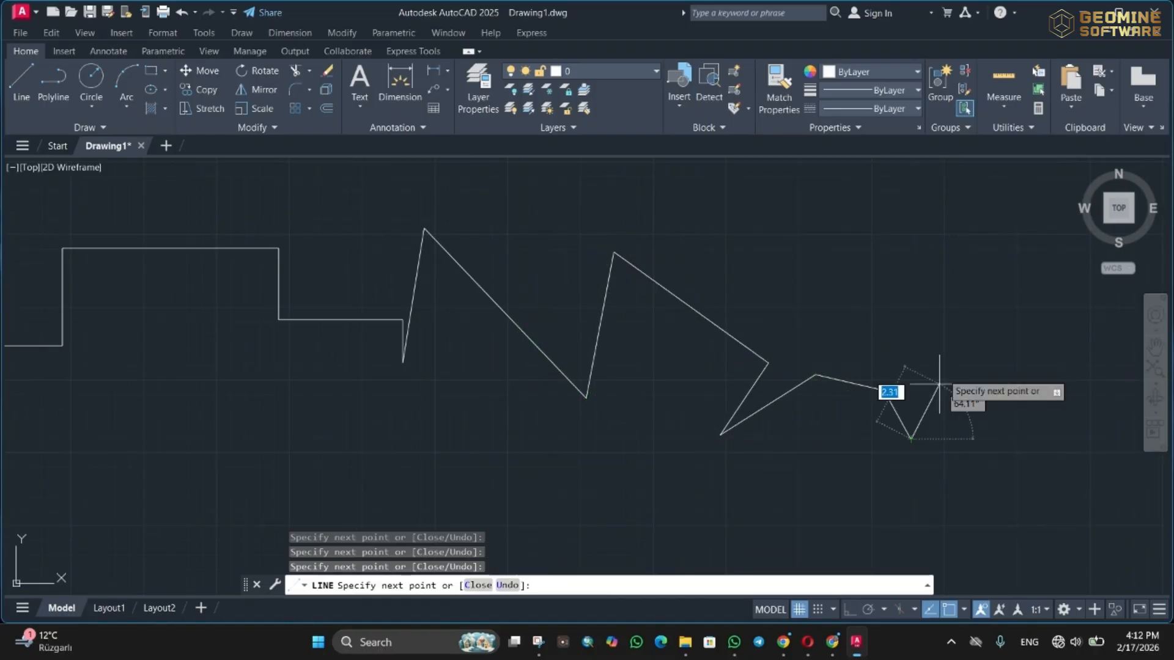
click(912, 438)
click(946, 358)
click(946, 312)
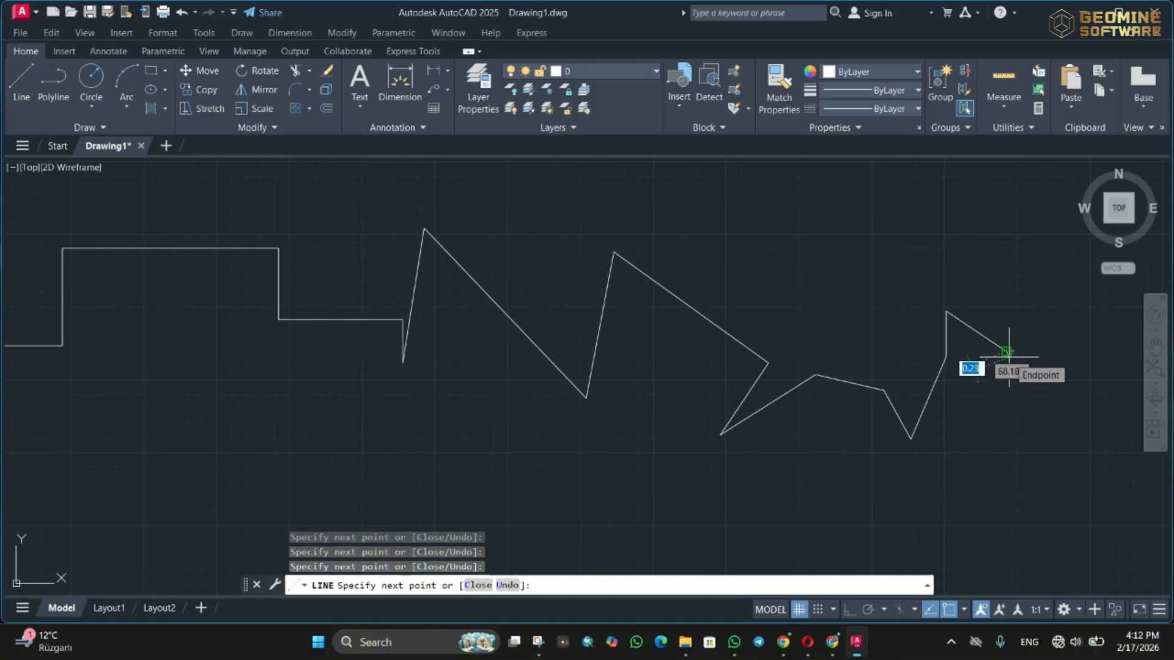
click(1004, 351)
click(1053, 351)
- With Ortho on, extend the chain with a short downward segment and a longer horizontal segment to the right
key(F8)
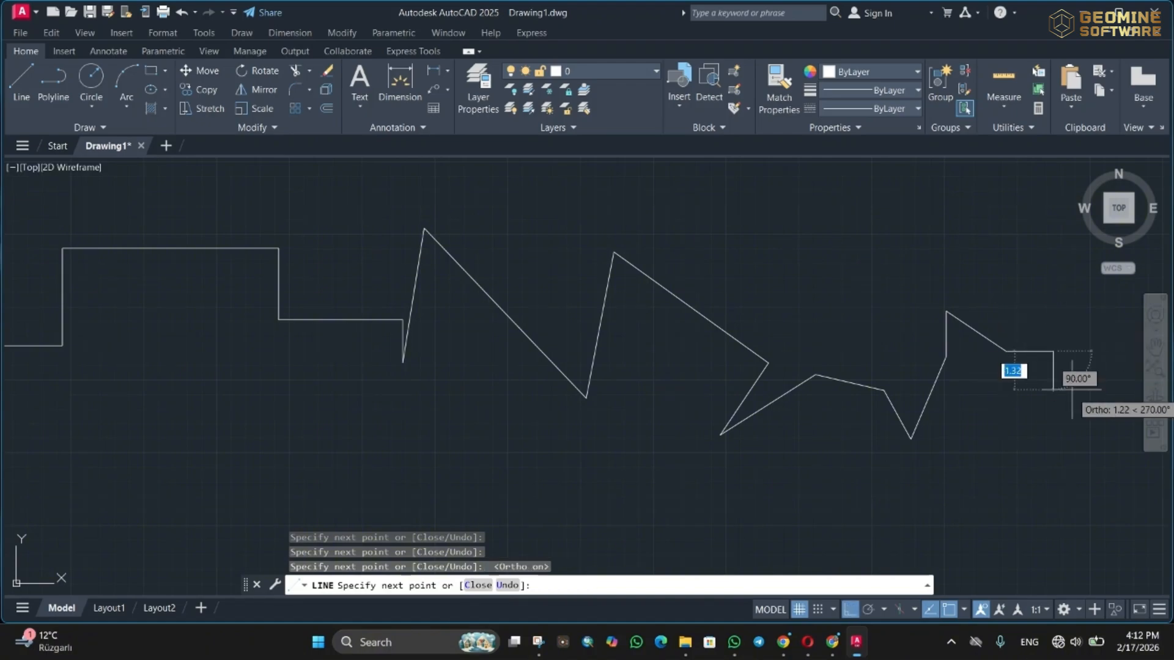
click(1053, 397)
middle_drag(1083, 309, 654, 256)
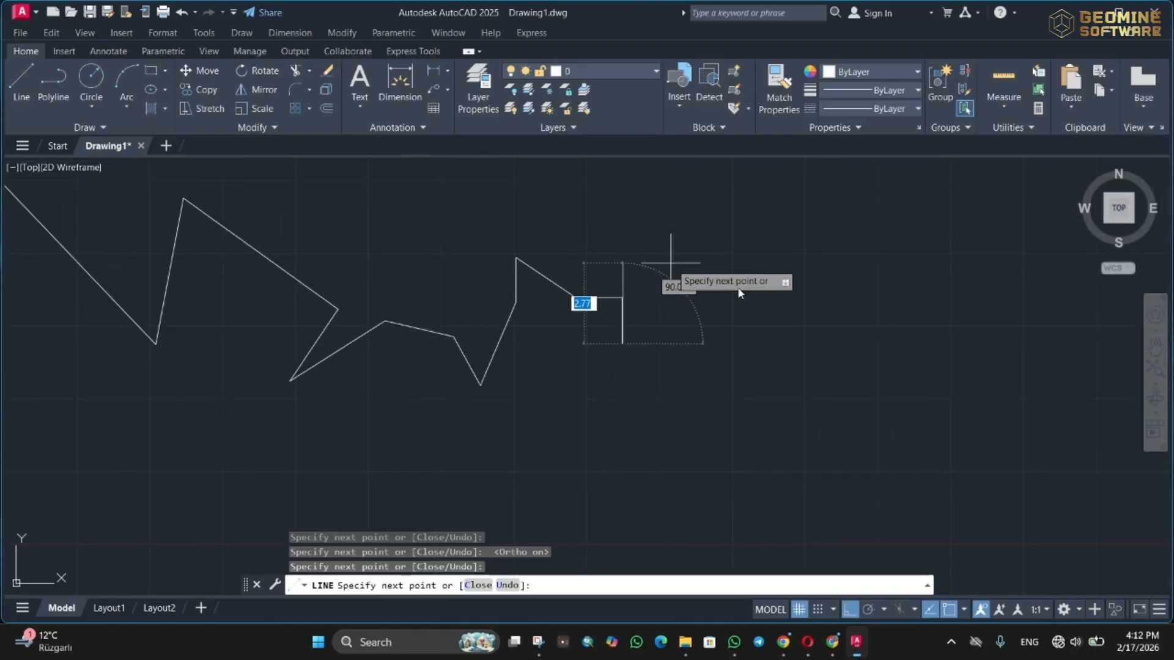
click(788, 344)
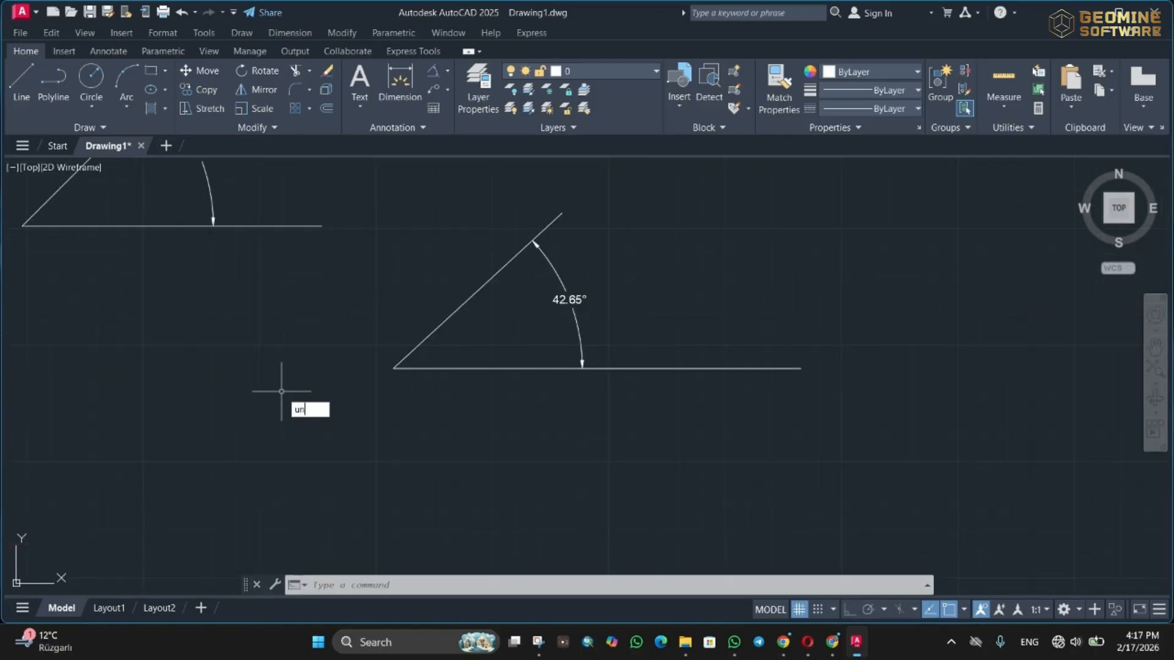
- Choose Centimeters as the insertion scale in the drawing units and apply the settings
text(un)
key(Return)
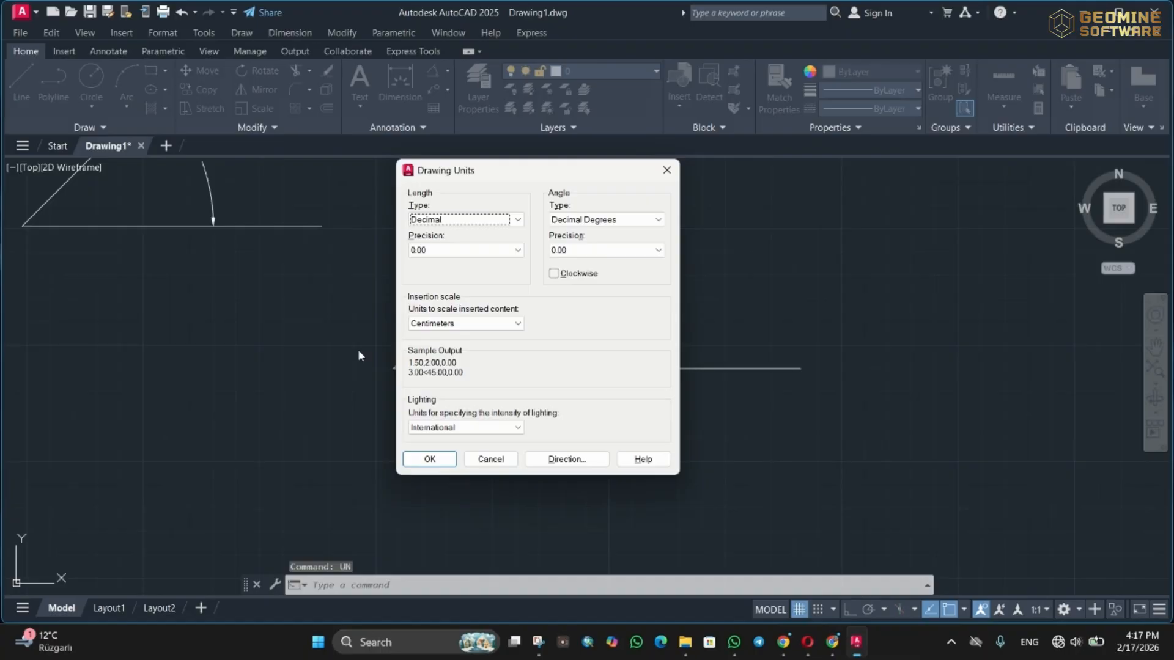
click(480, 325)
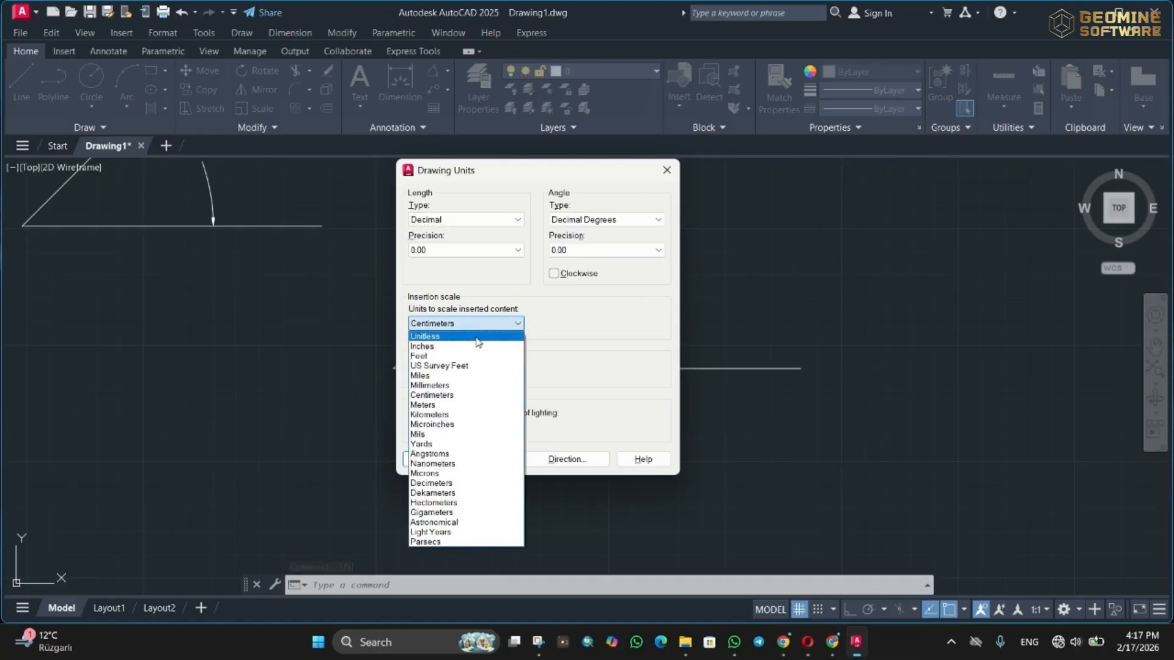
click(507, 395)
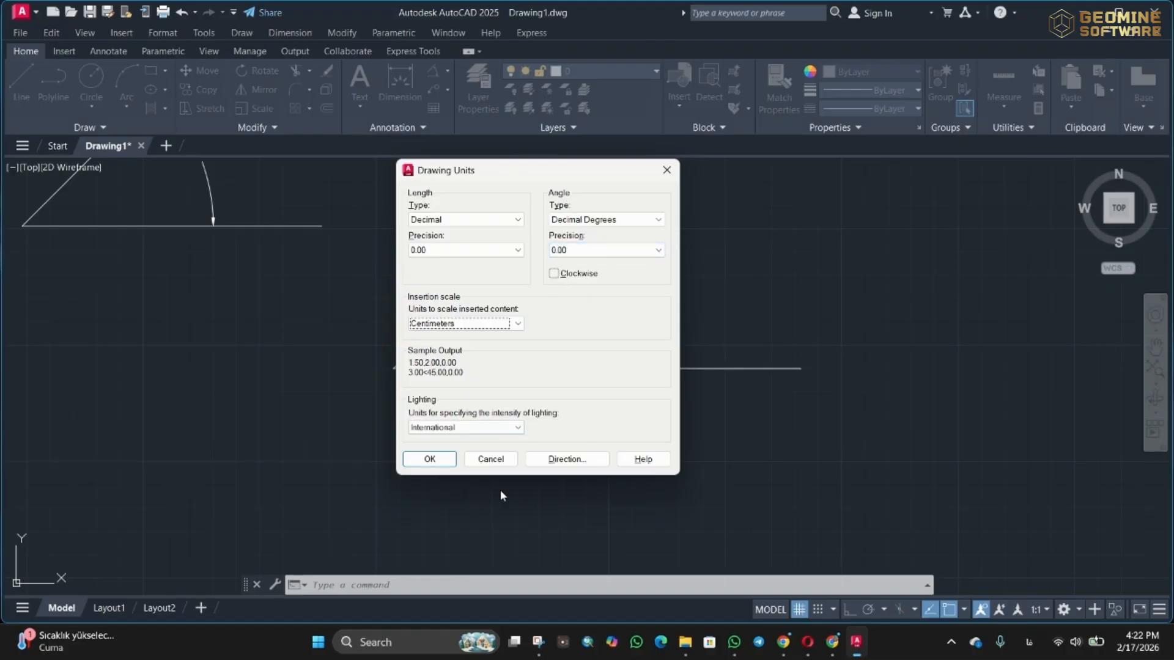
click(430, 460)
- With Ortho on, draw a separate horizontal line in the empty area to the right of the 42.65° angle
mouse_move(872, 342)
middle_down()
mouse_move(755, 317)
mouse_move(309, 322)
middle_up()
click(471, 333)
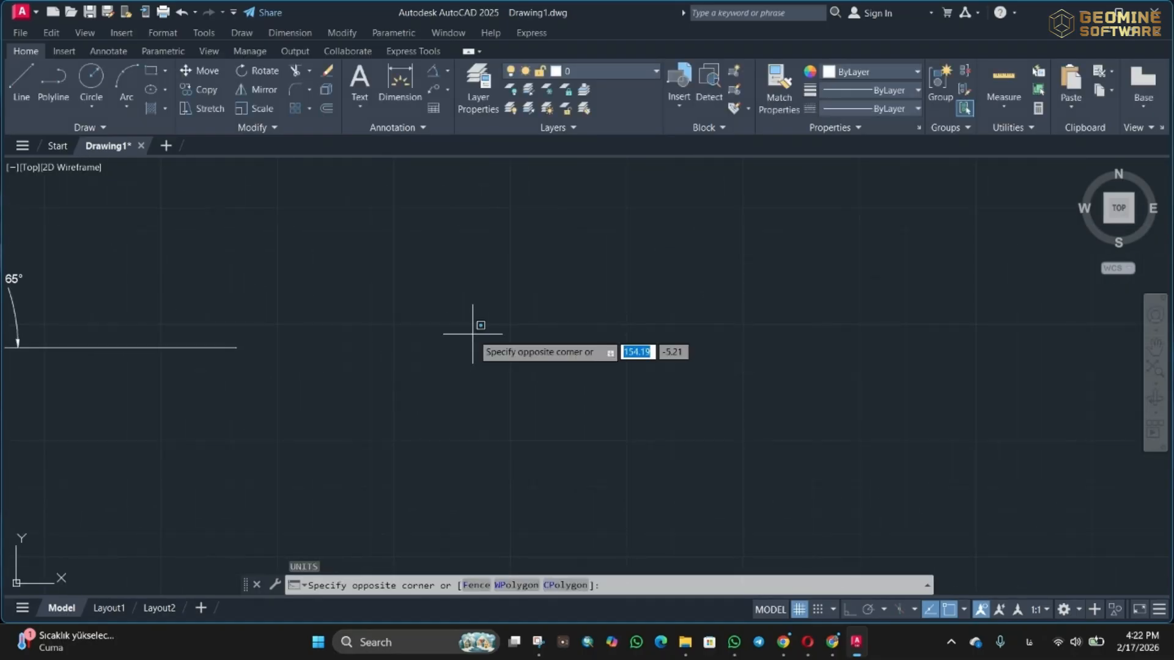
key(Escape)
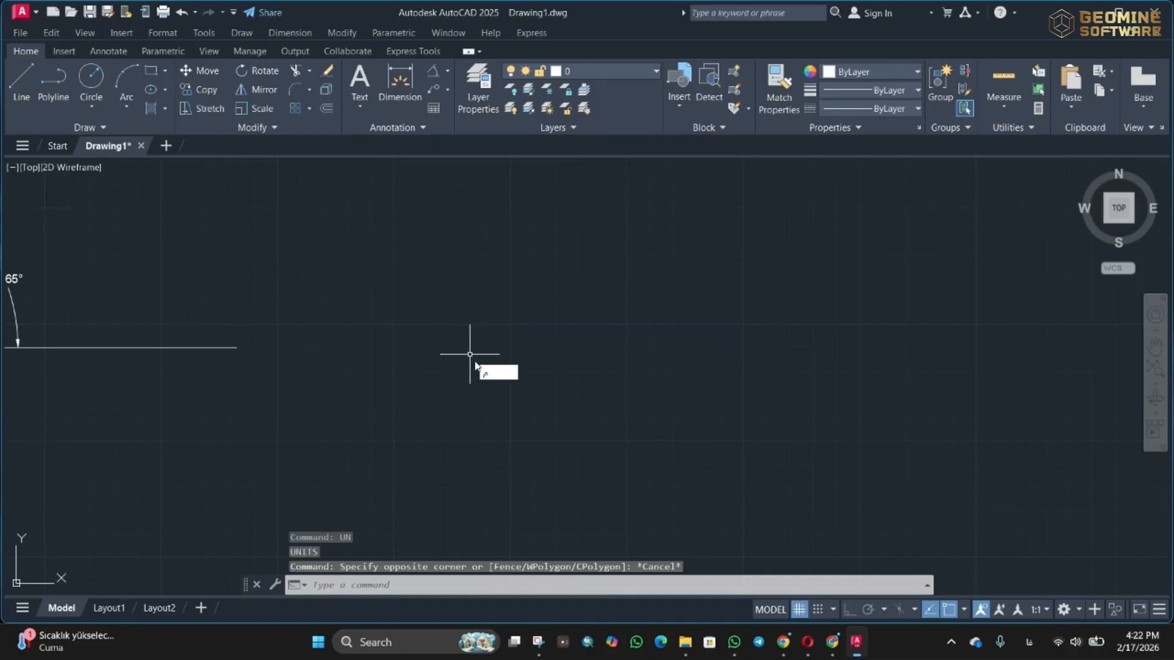
key(Escape)
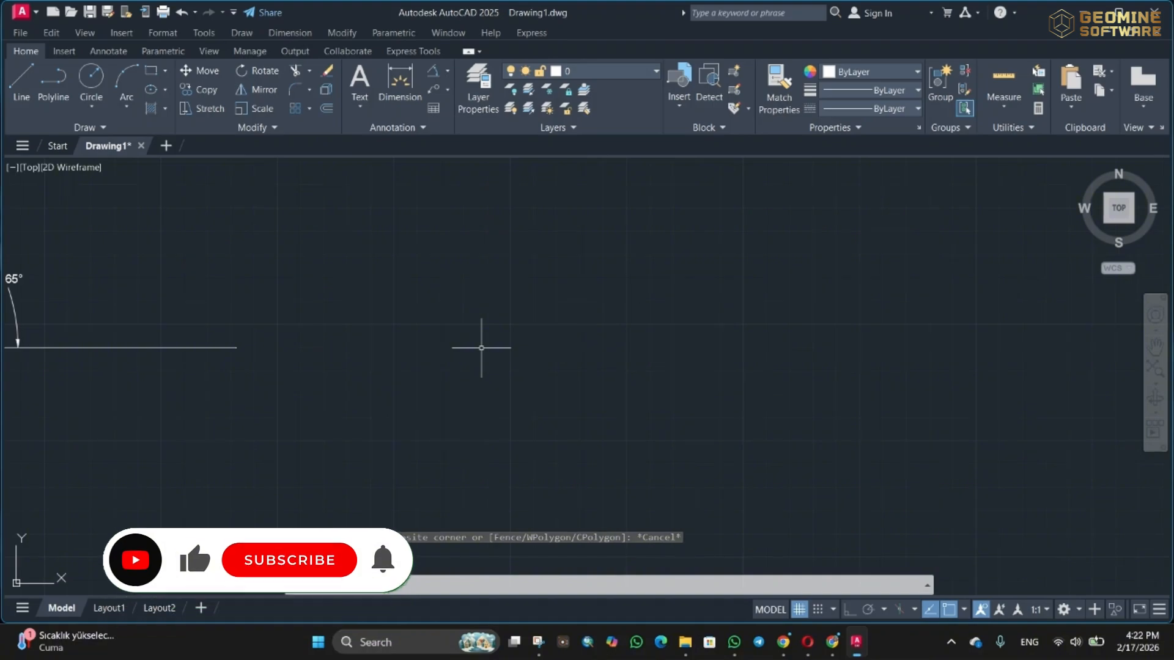
text(L)
key(Return)
click(481, 348)
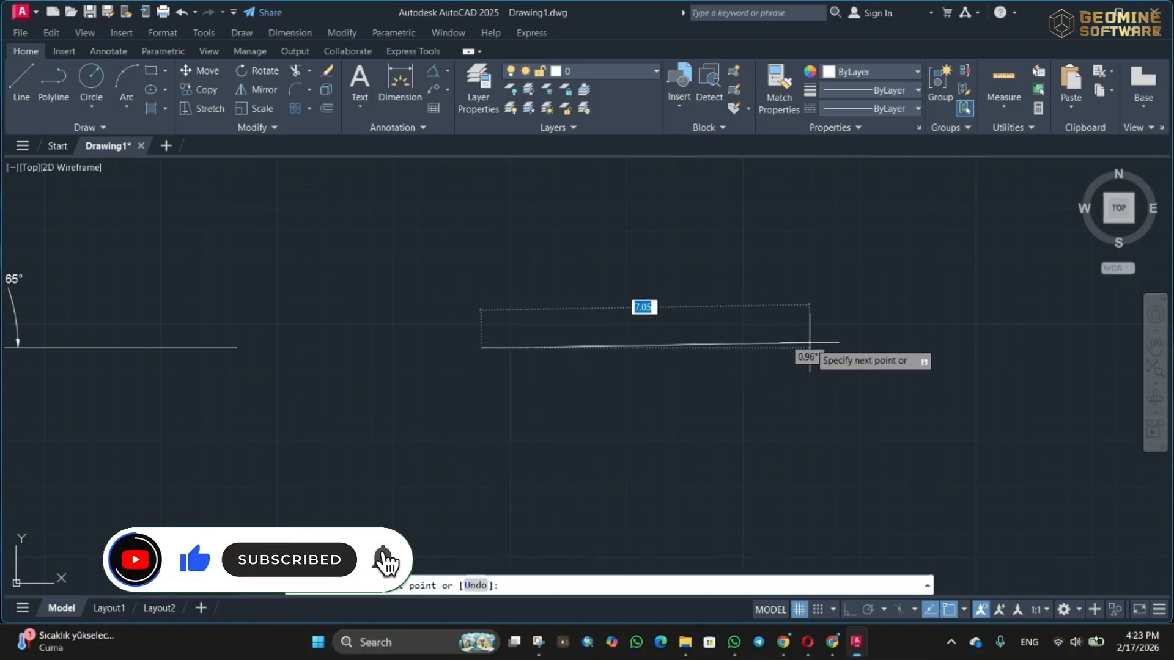
key(F8)
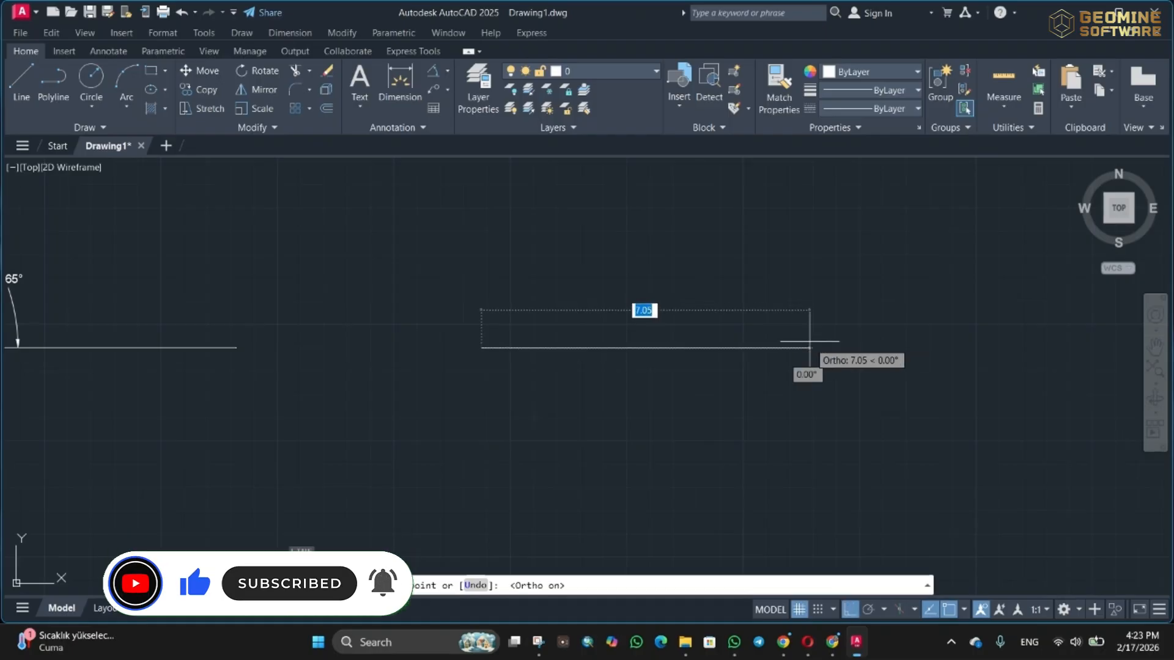
click(872, 336)
key(Return)
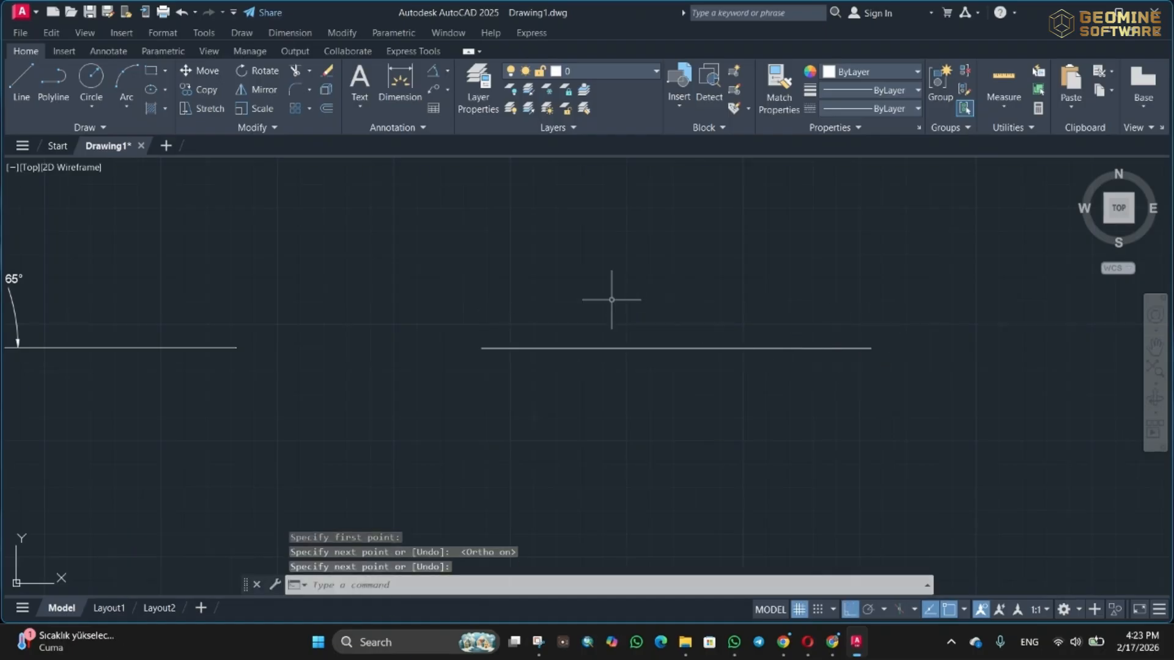
- Draw a vertical line crossing the new horizontal line slightly left of its middle
text(l)
key(Return)
click(665, 223)
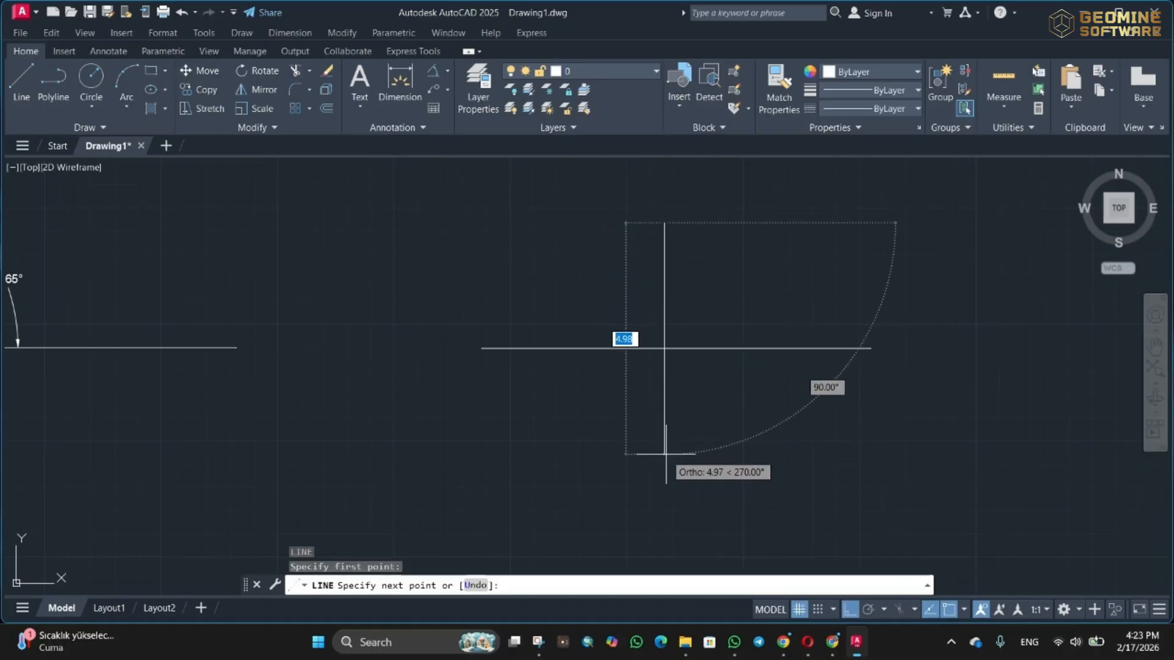
click(664, 477)
key(Return)
- With Ortho off, draw an inclined line from the intersection of the two crossing lines up into the upper-right quadrant
key(Return)
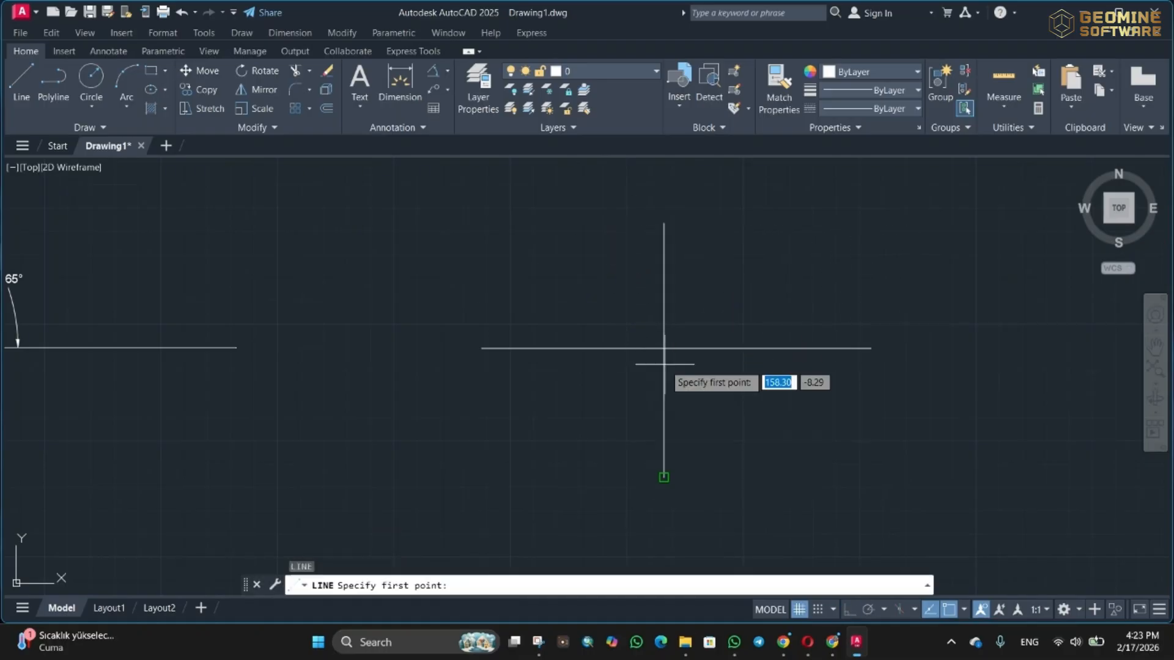
click(665, 349)
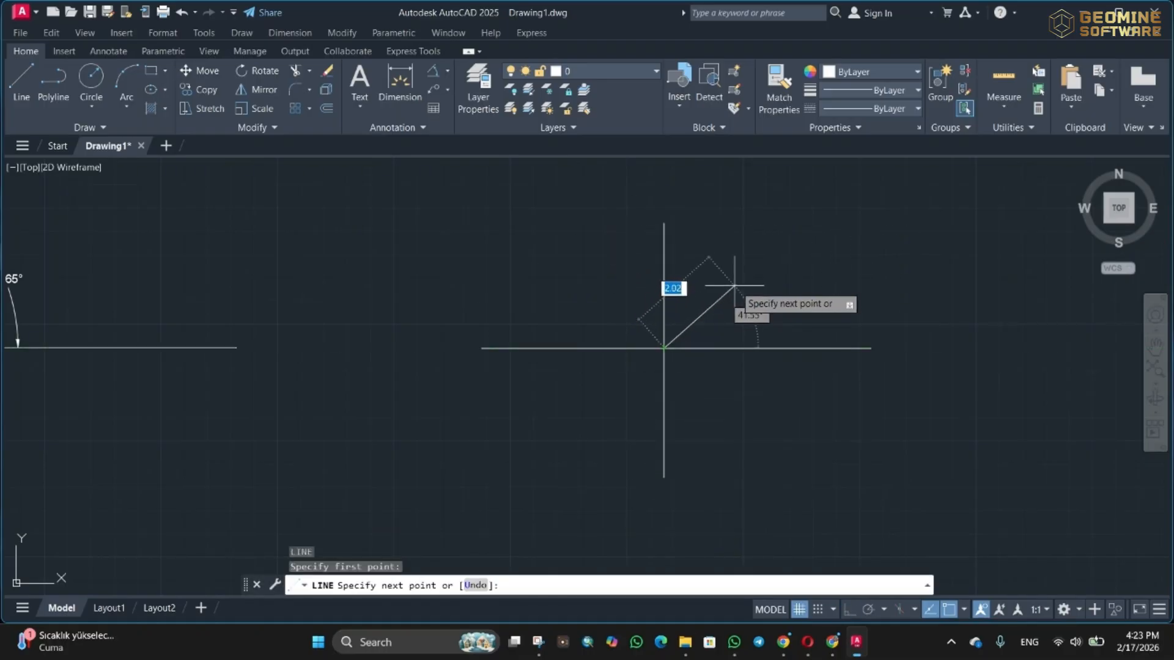
click(759, 264)
key(Return)
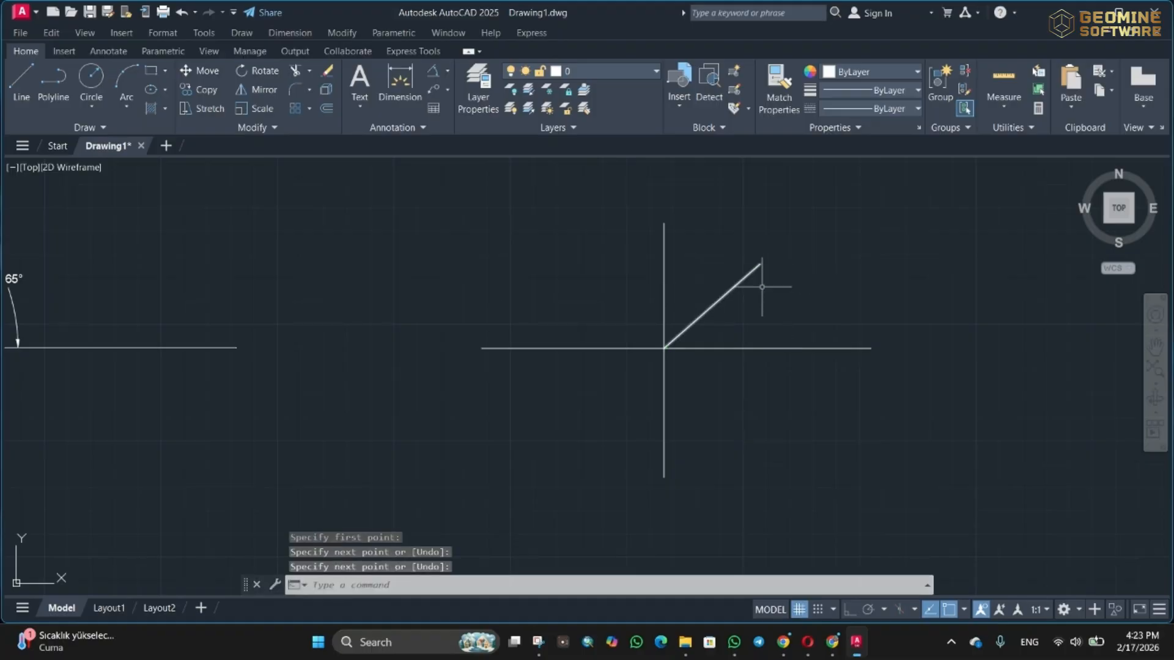
scroll(759, 379, up, 2)
middle_drag(729, 329, 531, 455)
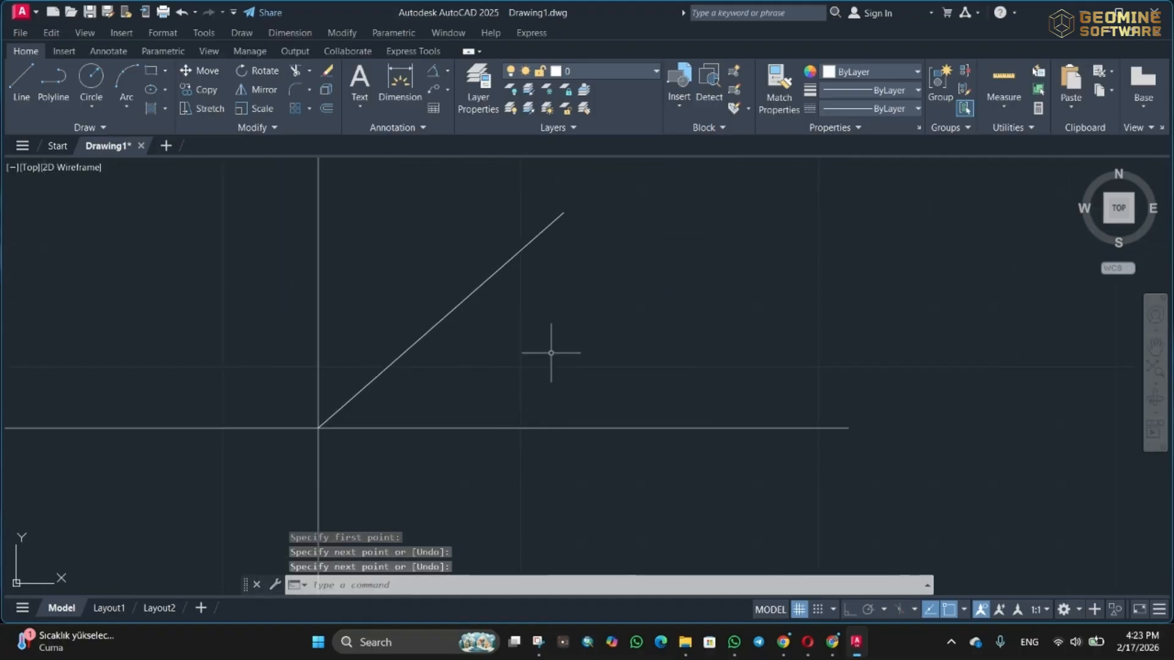
middle_drag(551, 352, 557, 472)
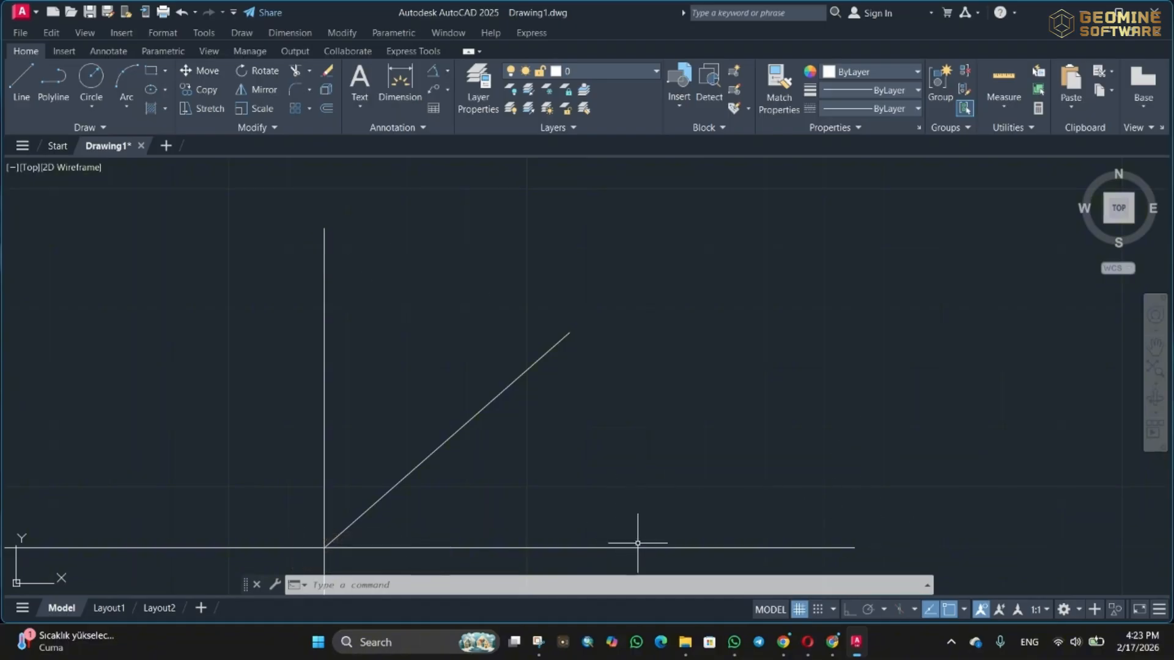
scroll(736, 468, up, 2)
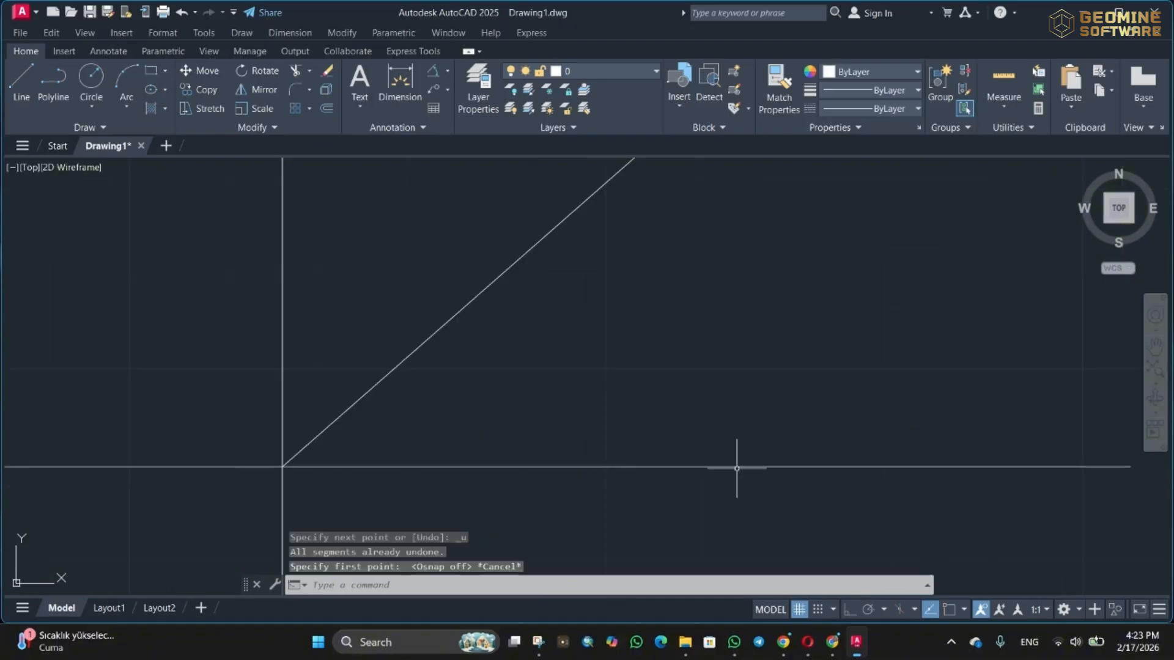
text(l)
key(Return)
click(751, 467)
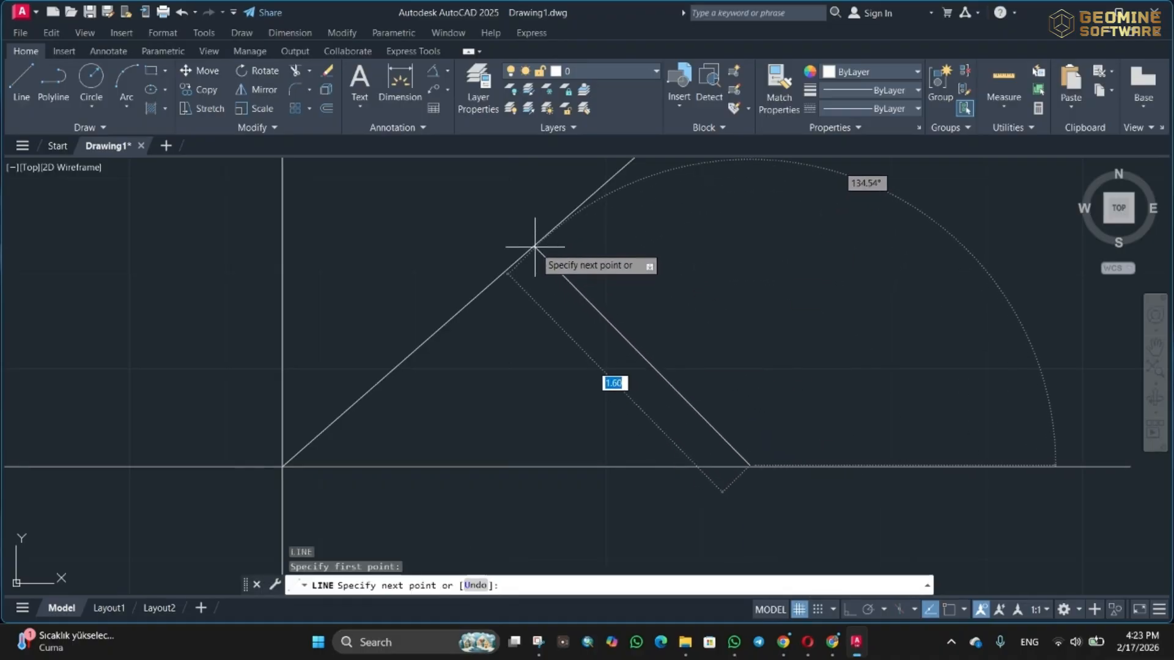
key(Return)
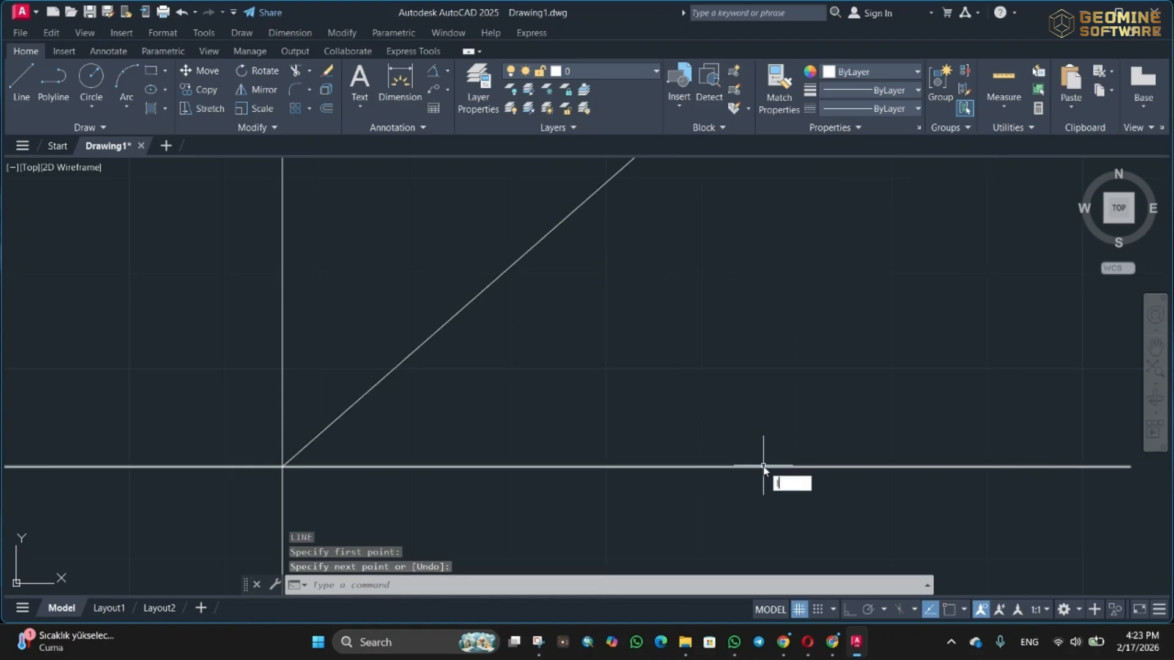
- Draw an inclined line from the right part of the horizontal line up to the middle of the existing inclined line
key(Return)
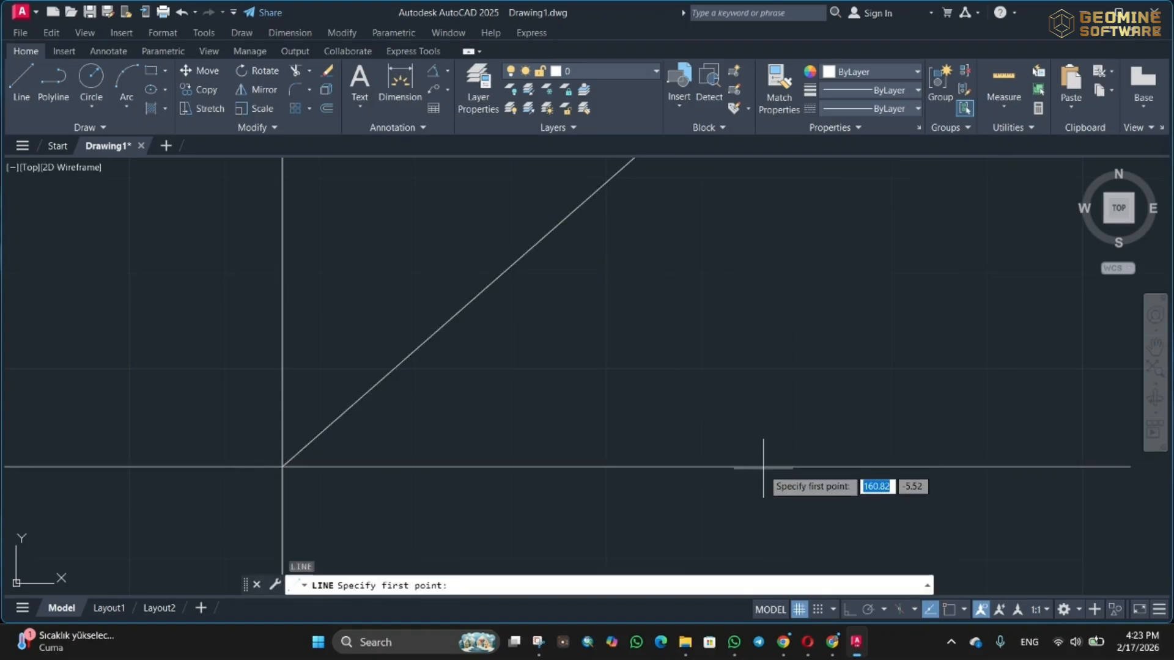
click(764, 465)
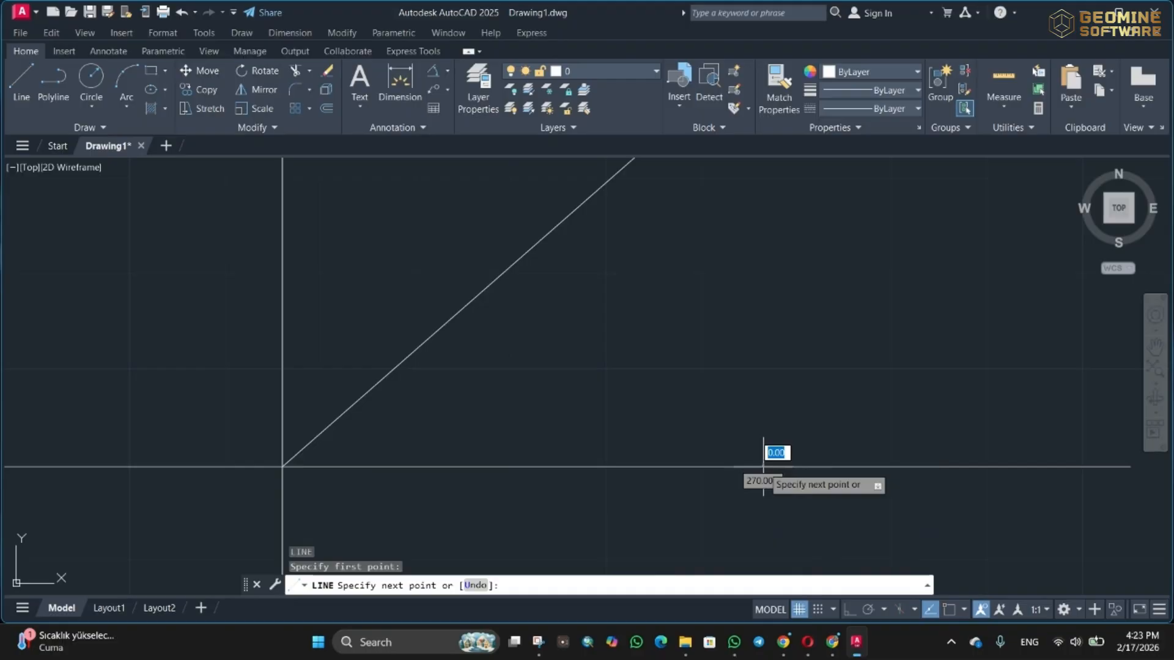
click(520, 258)
key(Return)
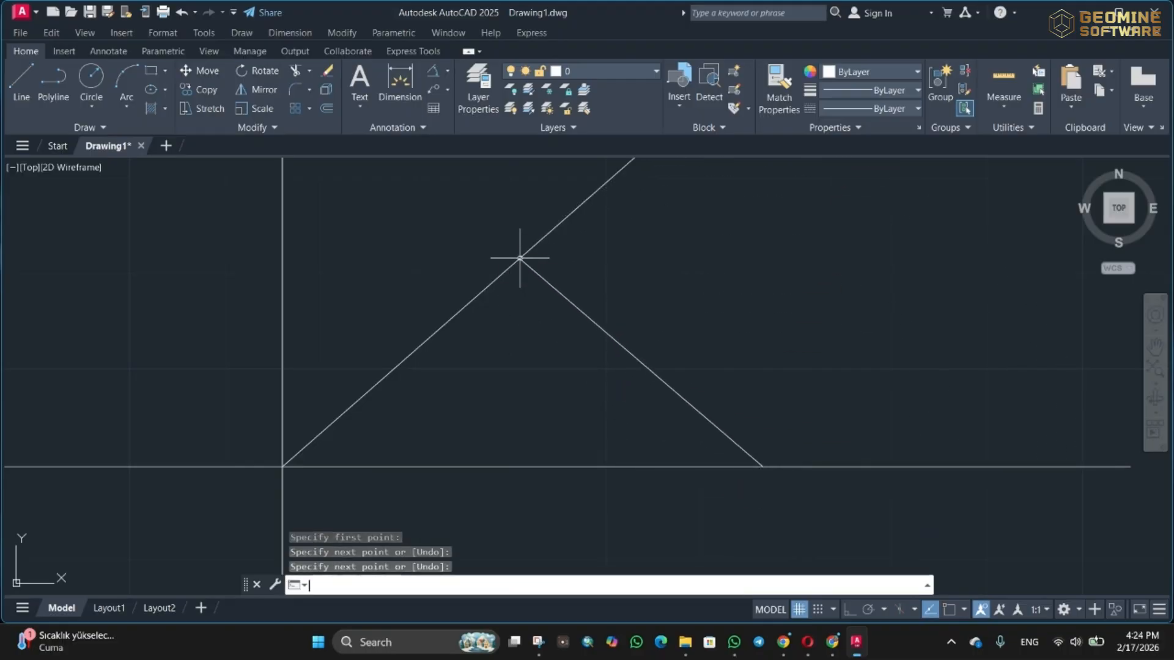
- Draw a small triangular arrowhead with lines at the upper end of the new inclined line
text(l)
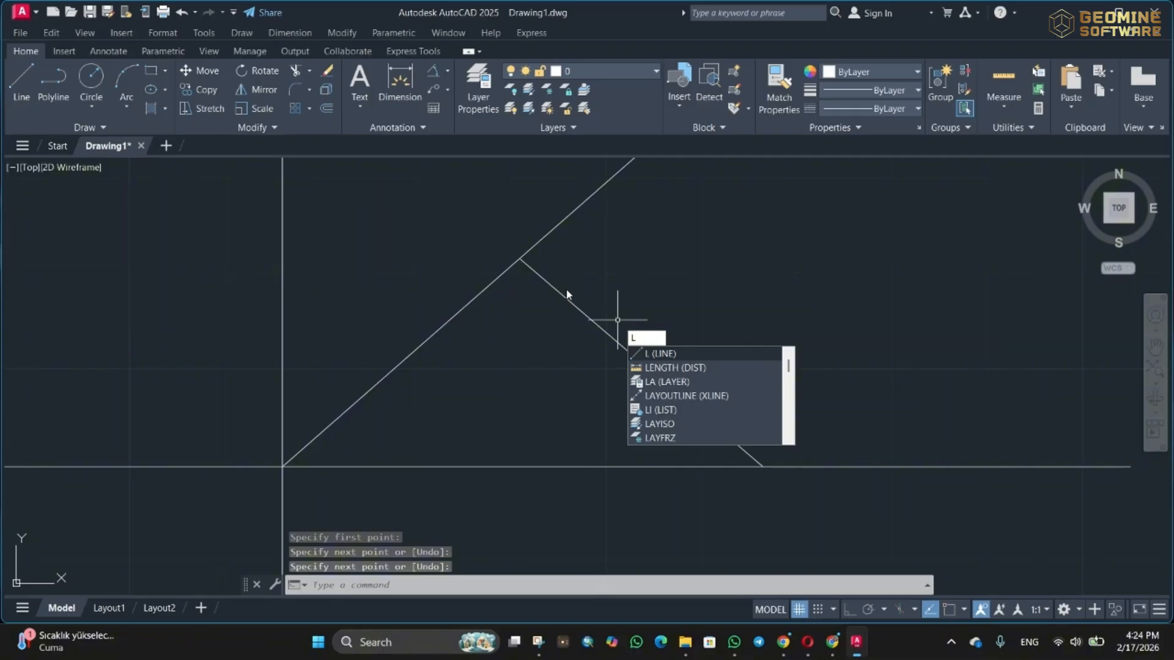
key(Return)
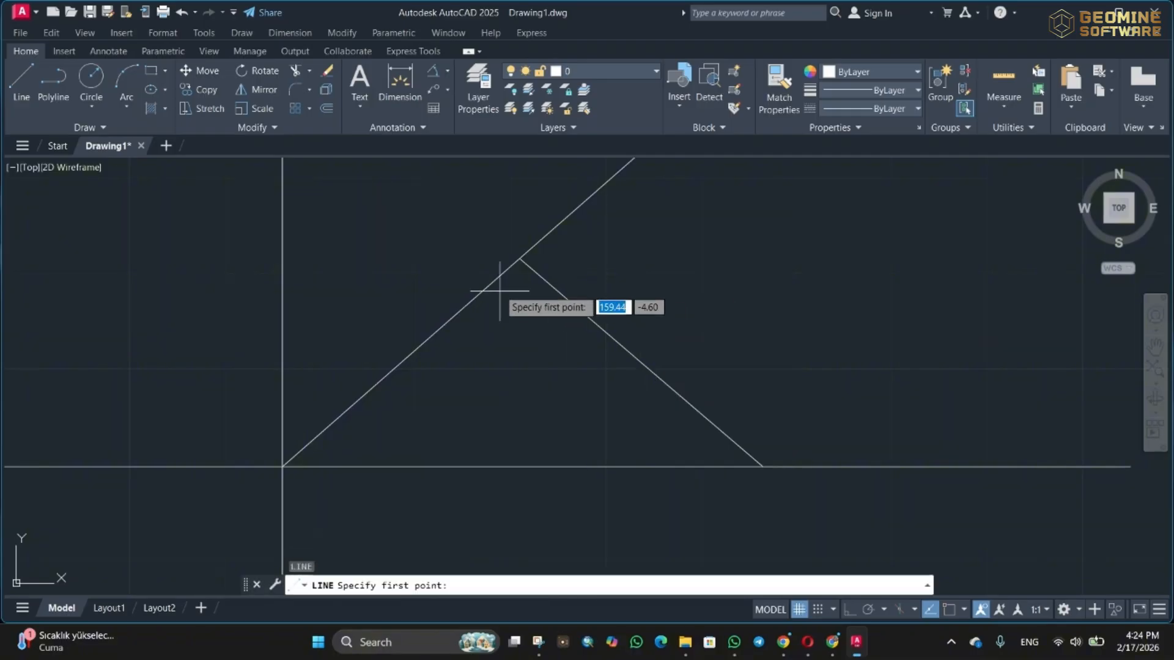
click(519, 260)
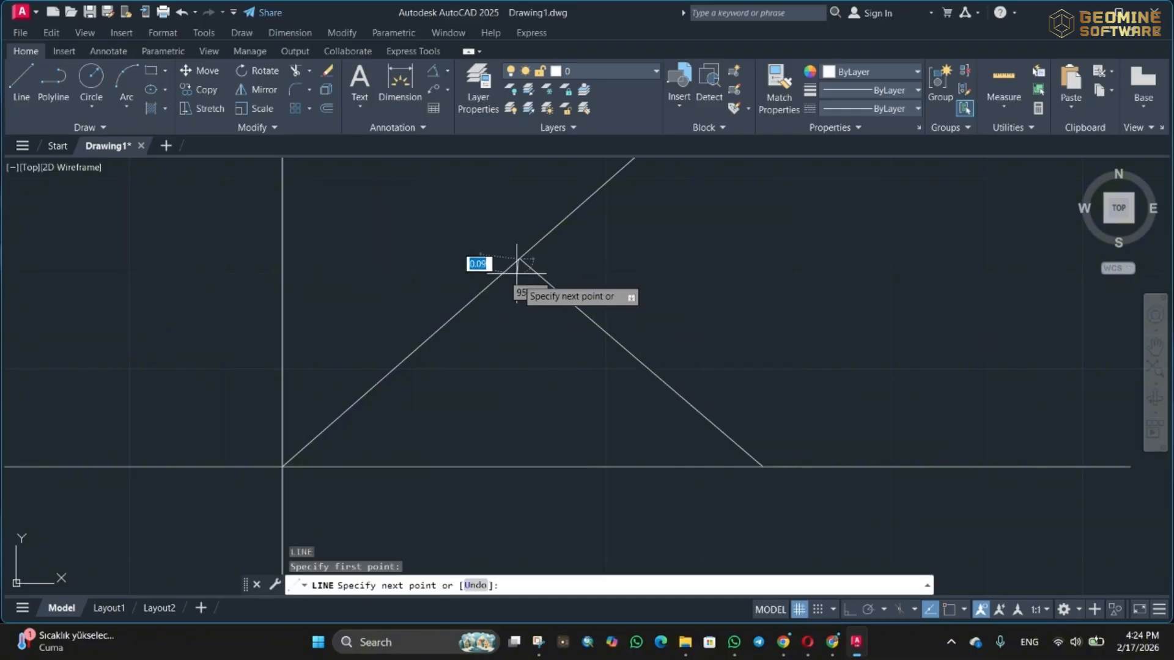
click(568, 269)
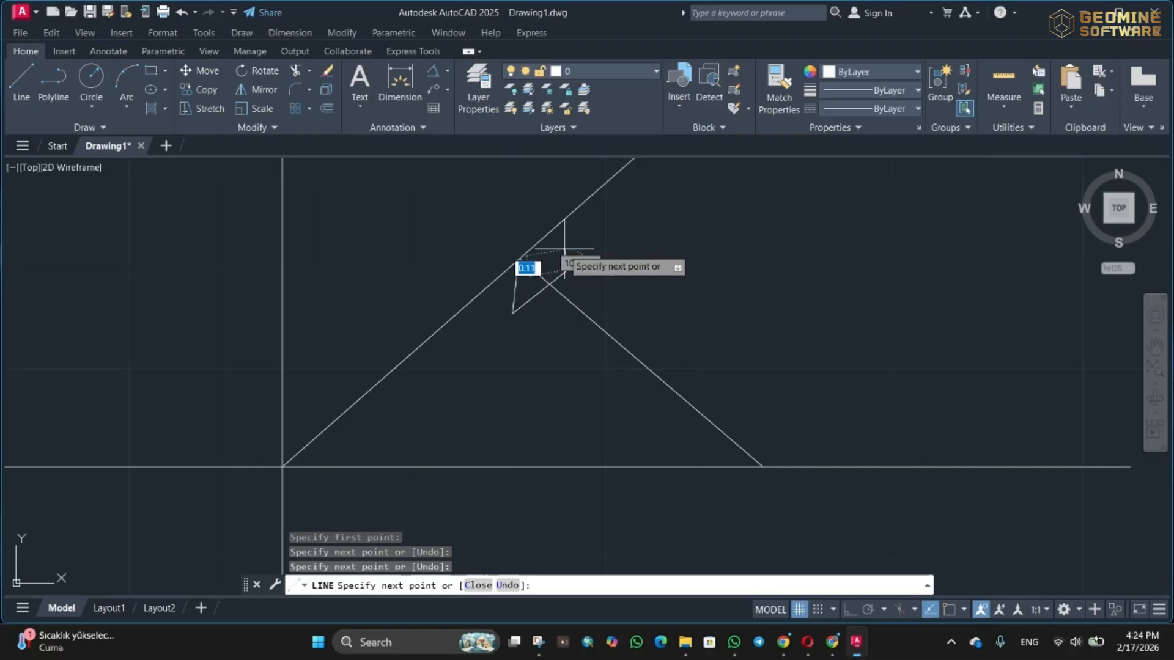
click(519, 260)
key(Return)
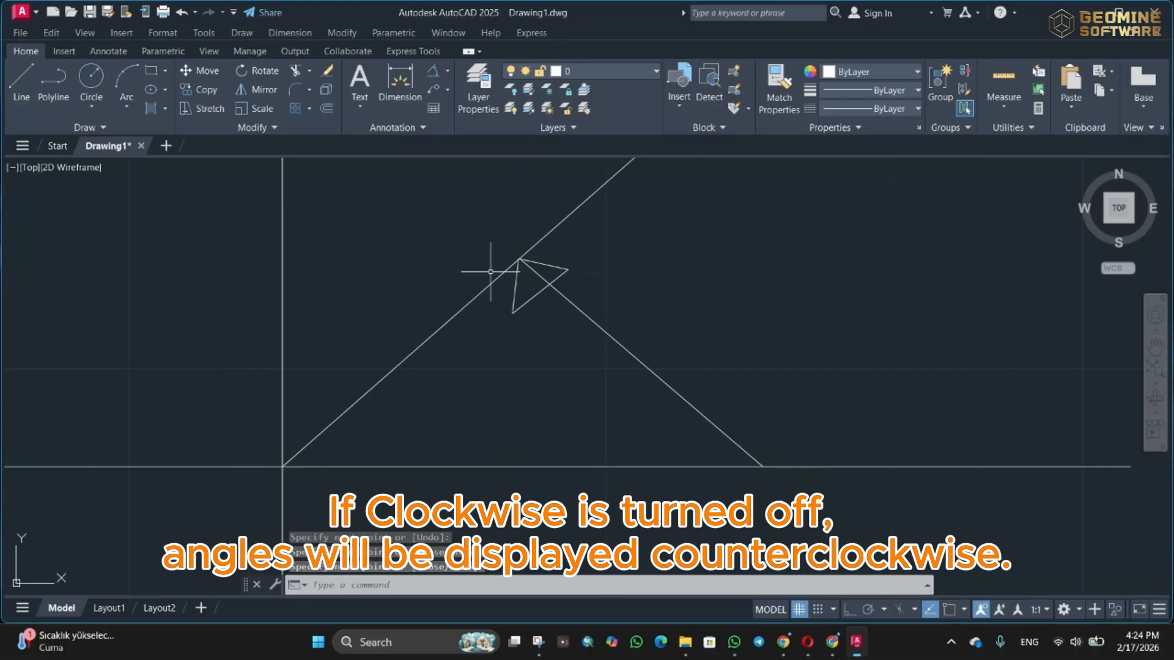
- Review the Clockwise angle option in the drawing units and accept the settings
scroll(541, 300, down, 4)
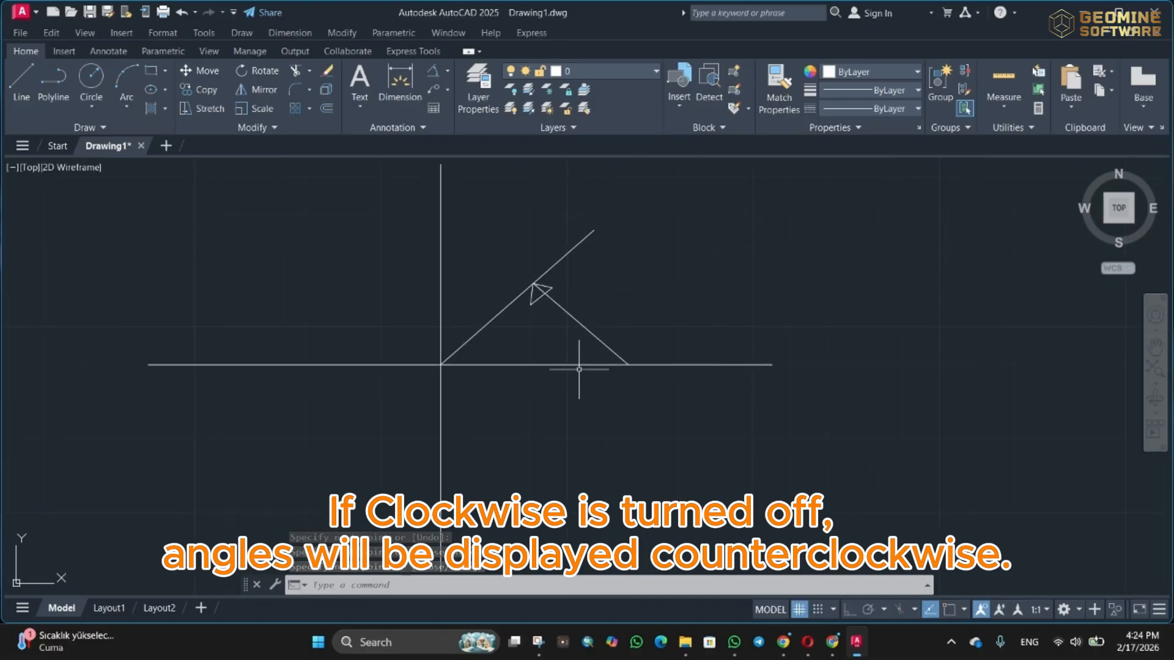
text(un)
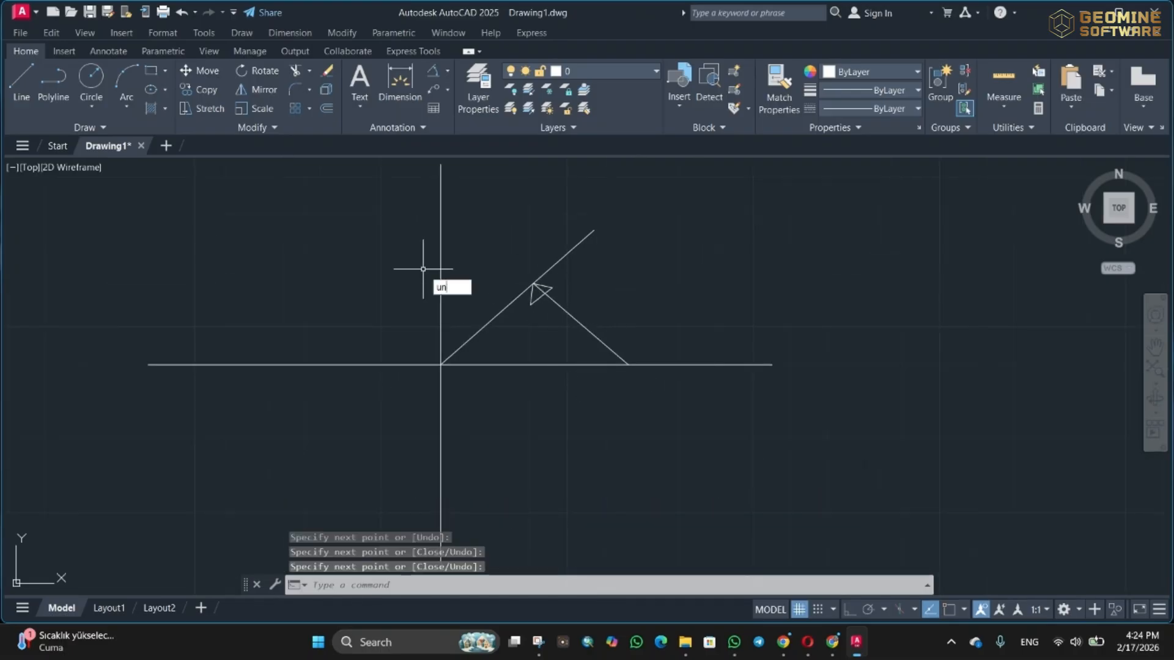
key(Return)
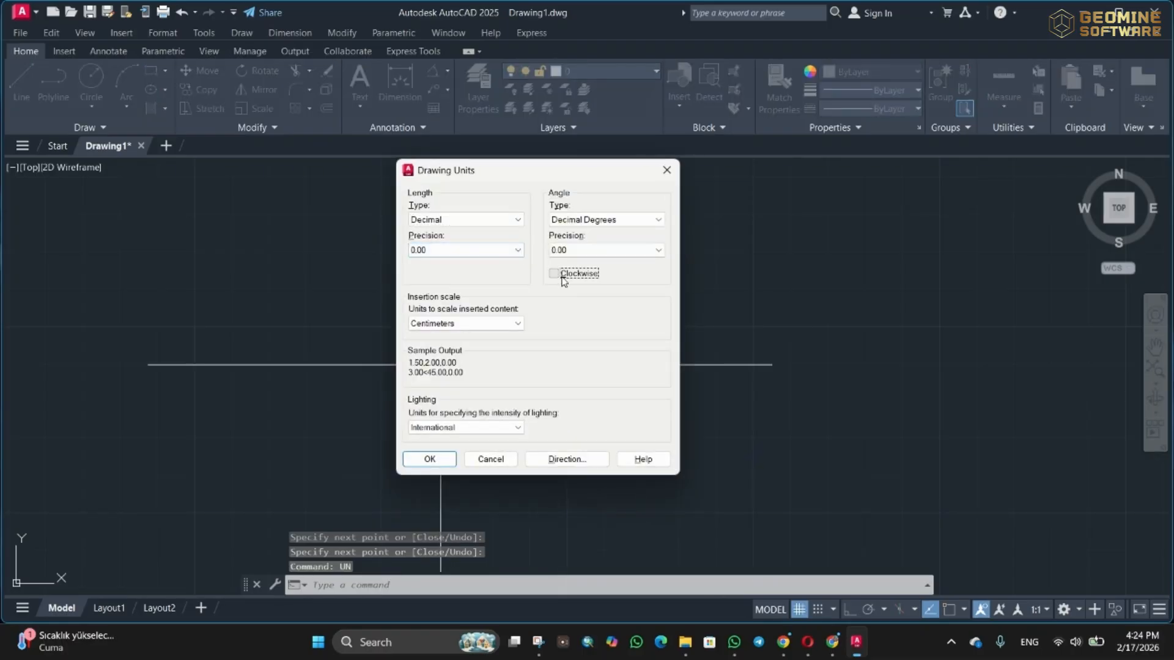
click(430, 459)
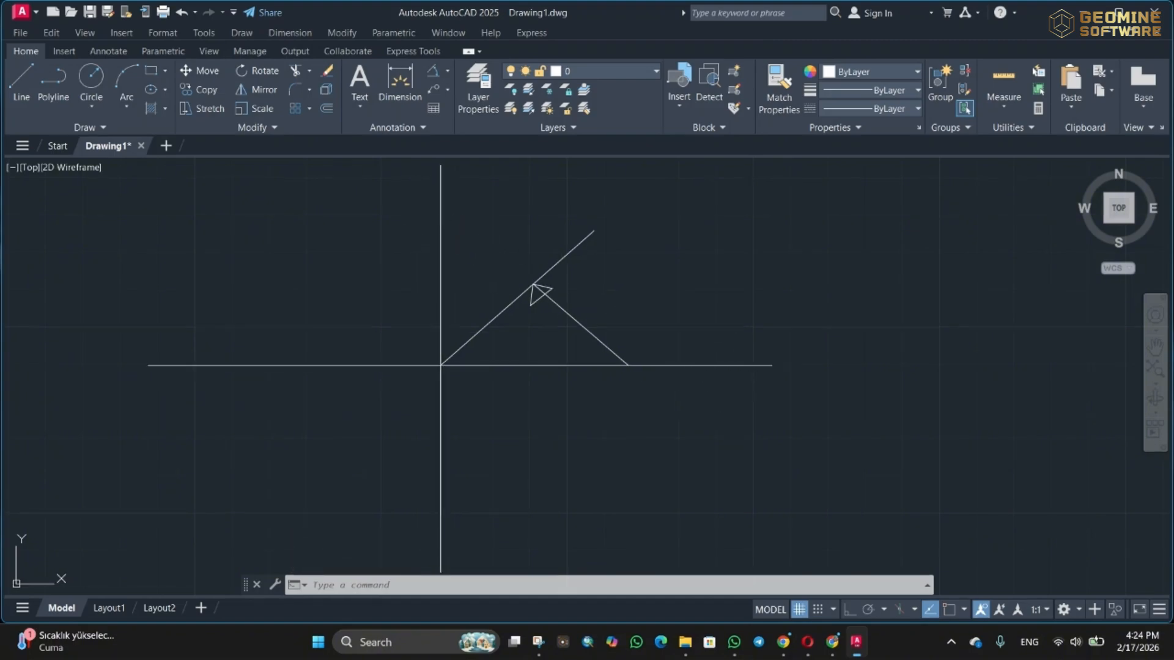
- Draw an inclined line from the upper part of the vertical line down to the inclined line rising from the intersection
scroll(455, 289, up, 4)
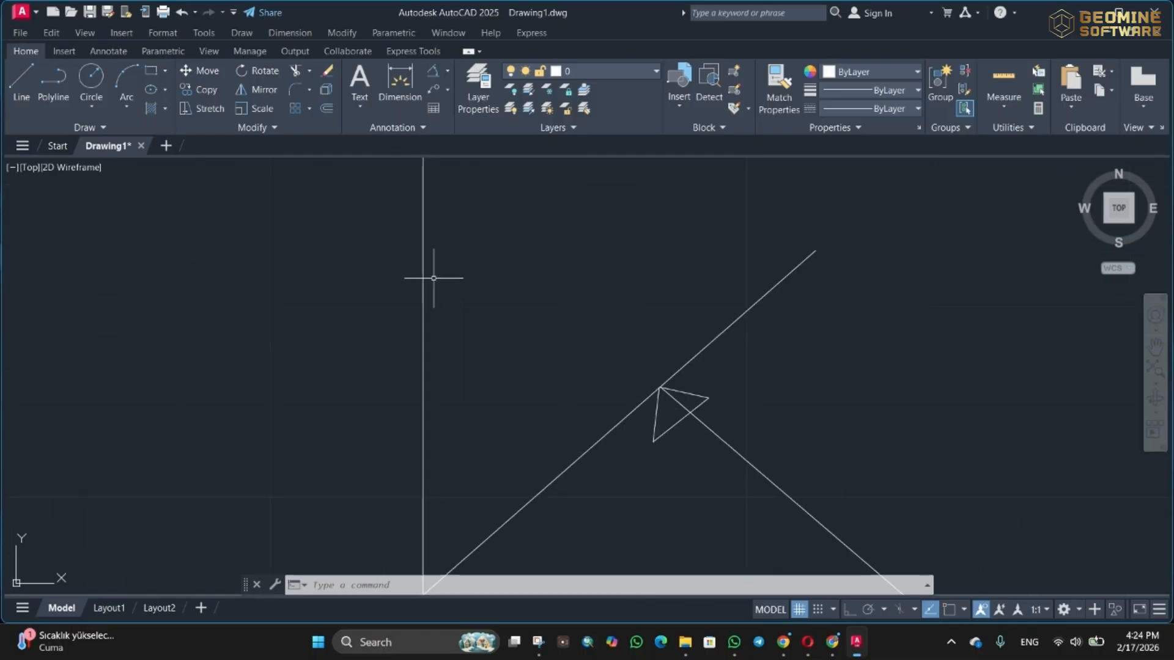
key(Return)
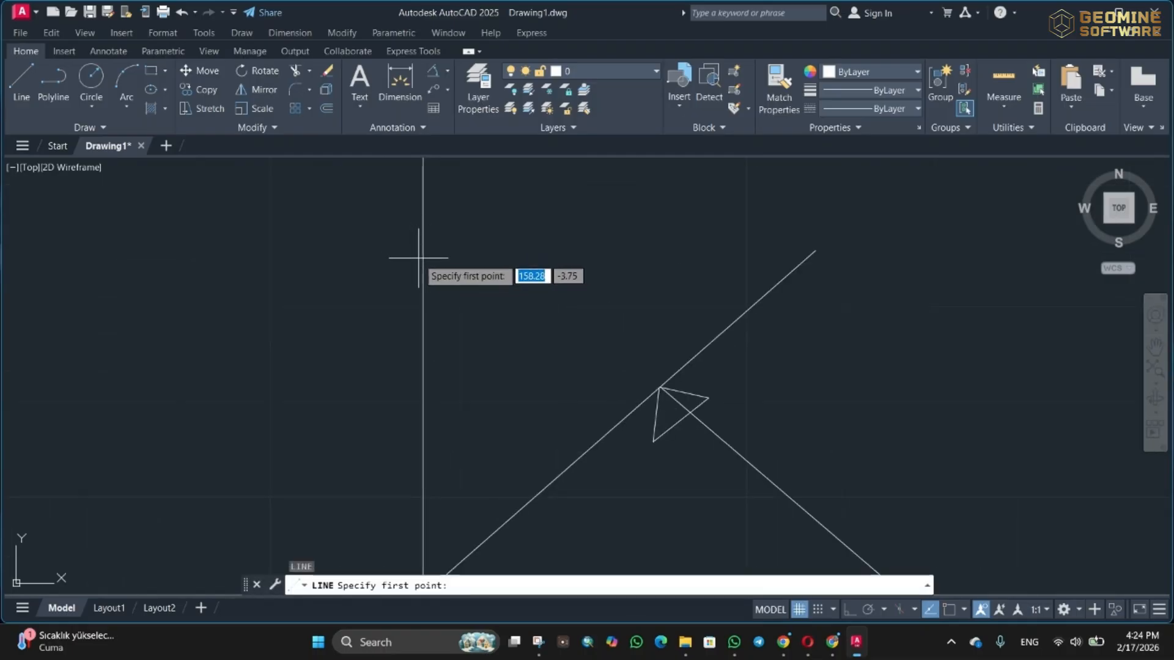
click(423, 263)
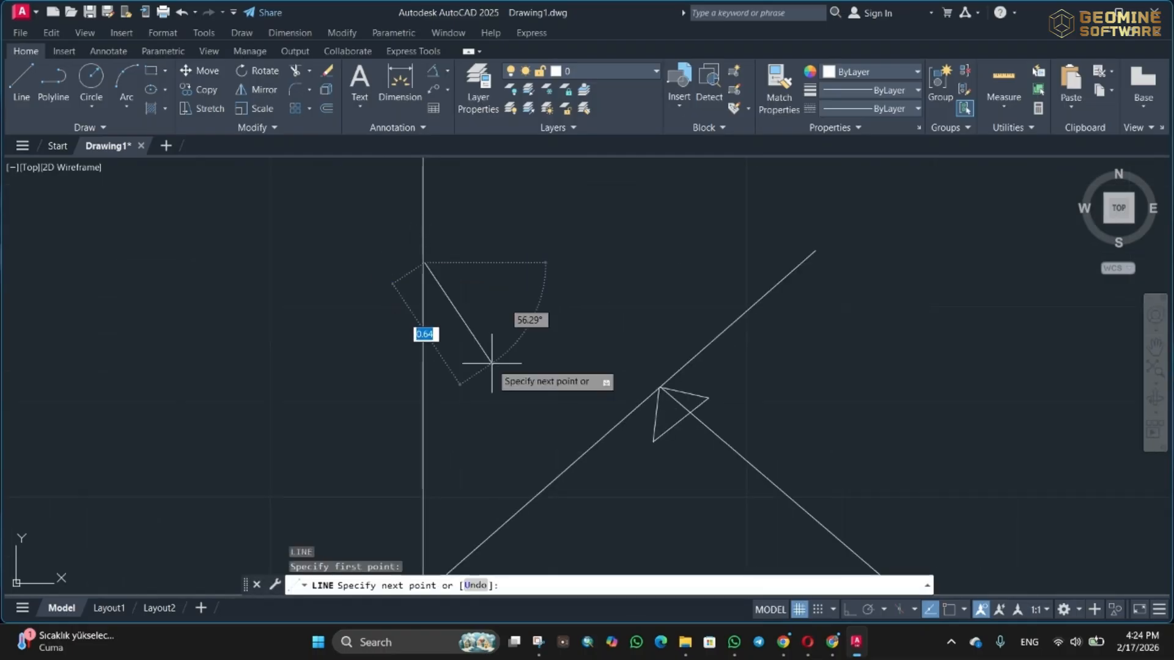
click(567, 459)
key(Return)
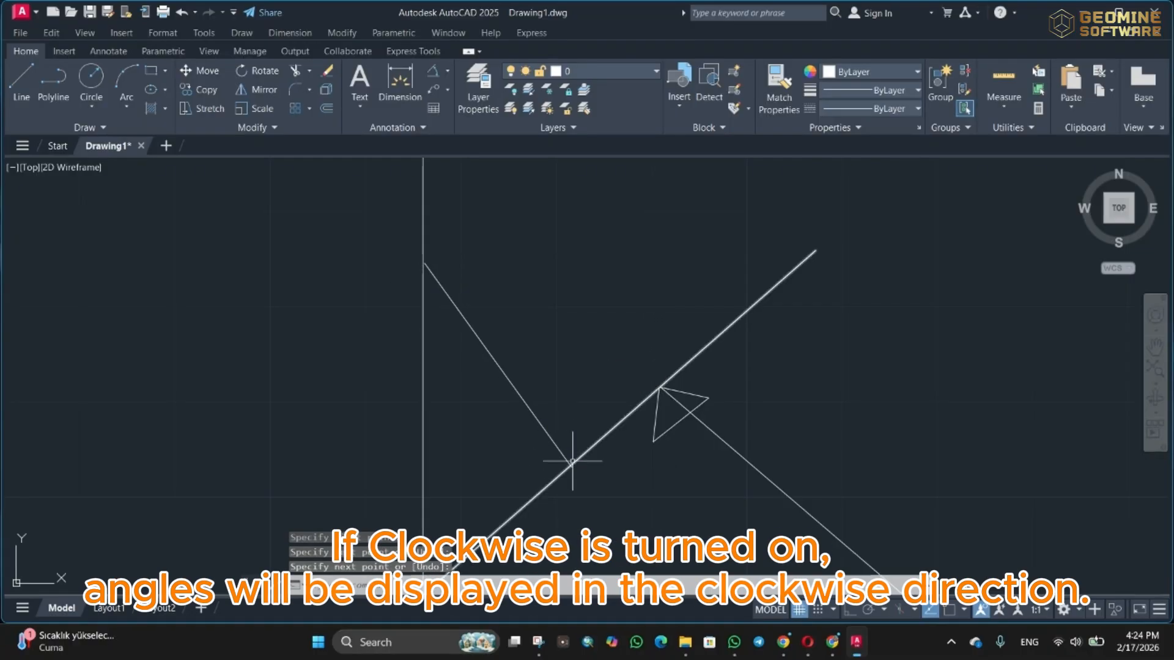
- Draw a small triangular arrowhead with lines at the lower end of the line descending from the vertical line
key(l)
key(Return)
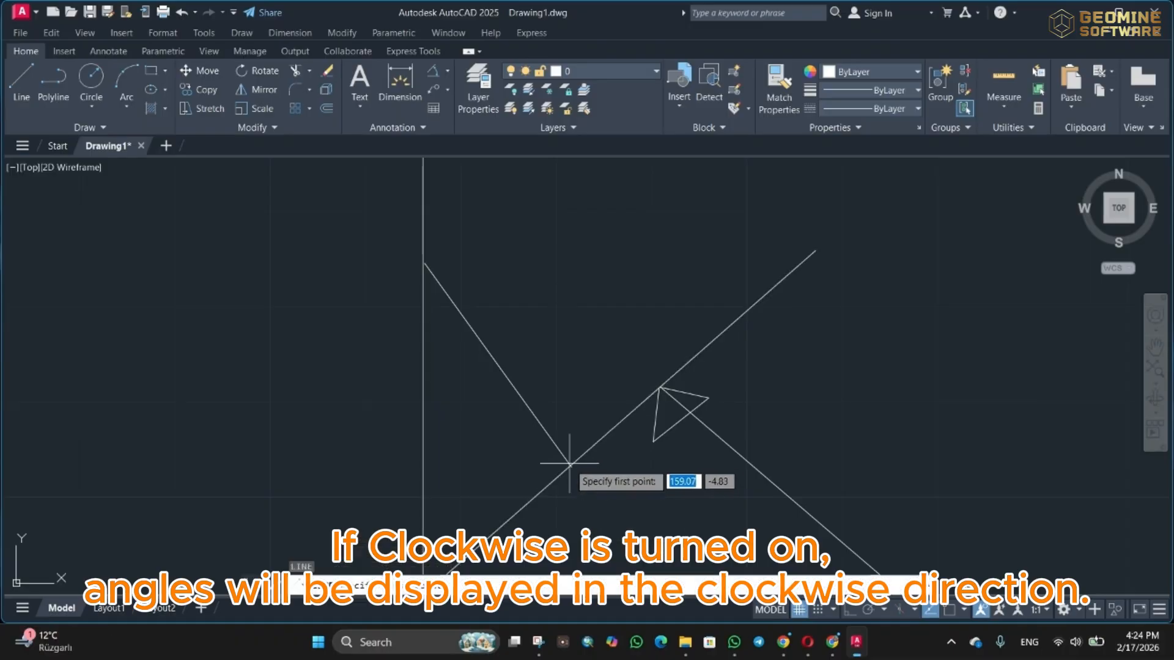
click(579, 409)
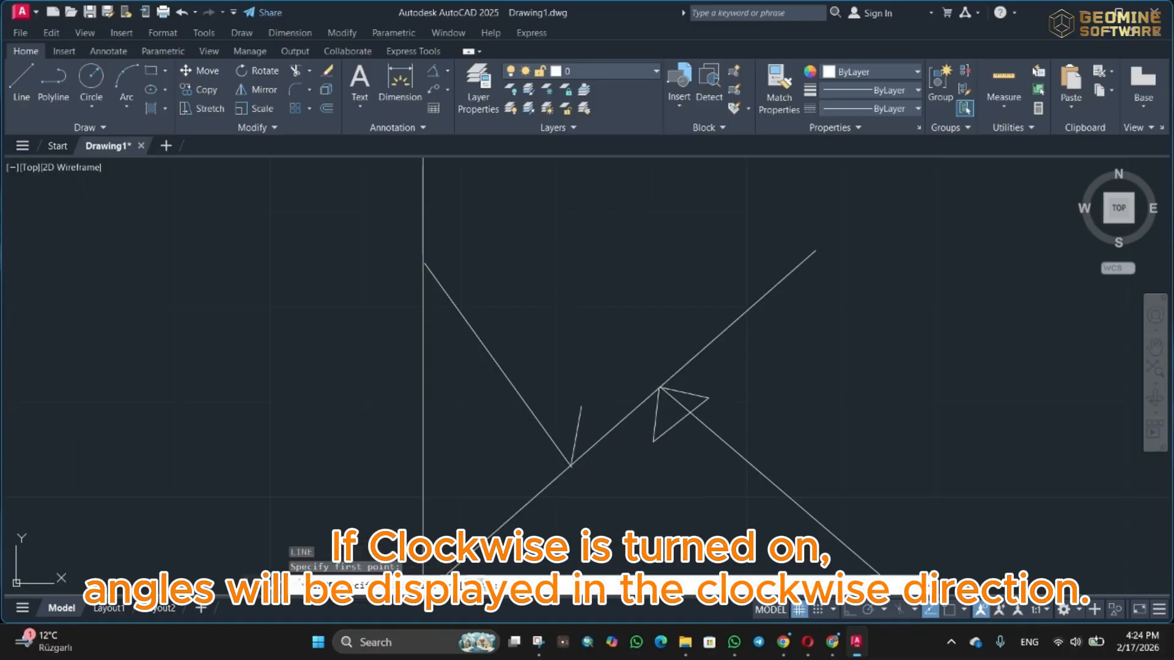
click(507, 455)
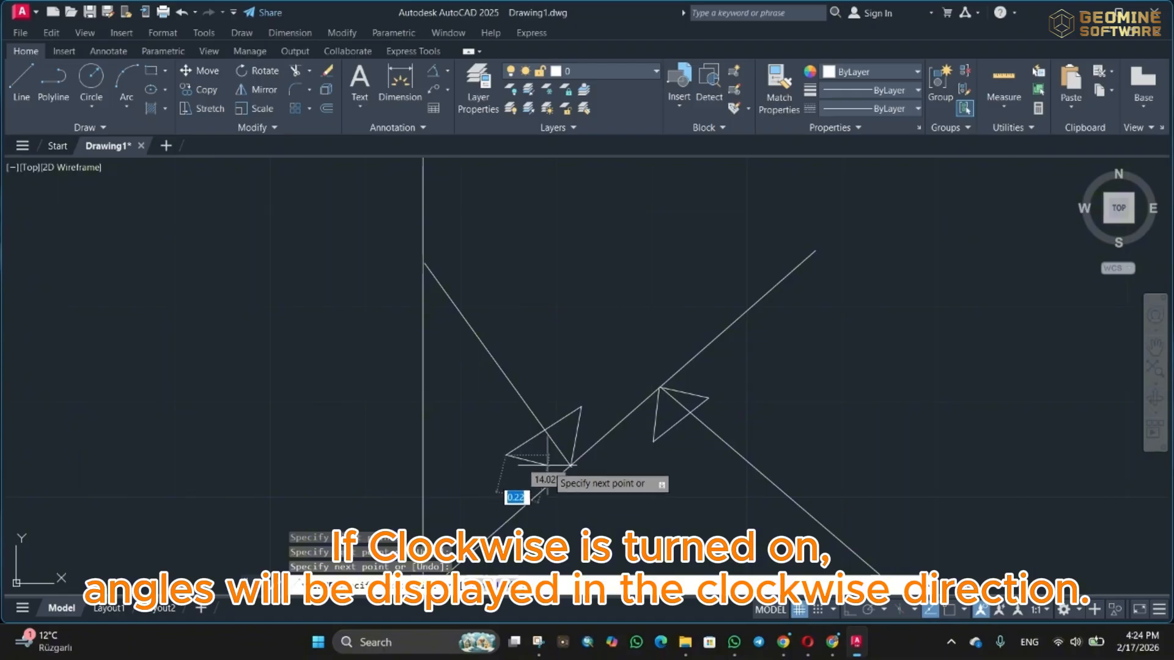
click(572, 466)
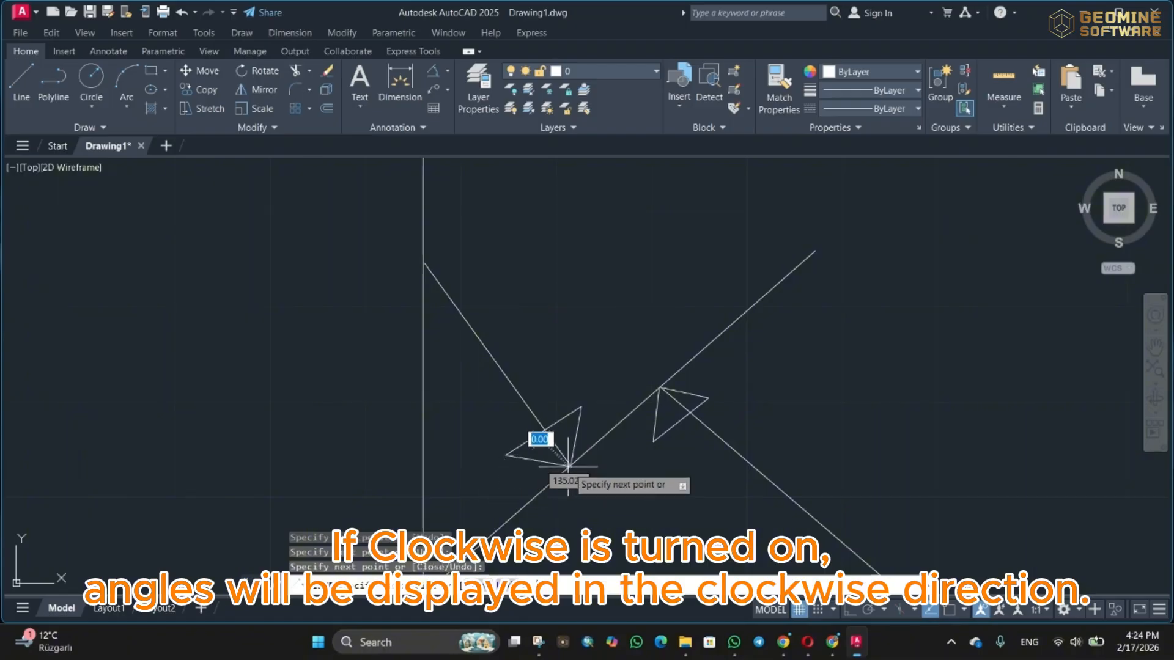
scroll(626, 417, down, 3)
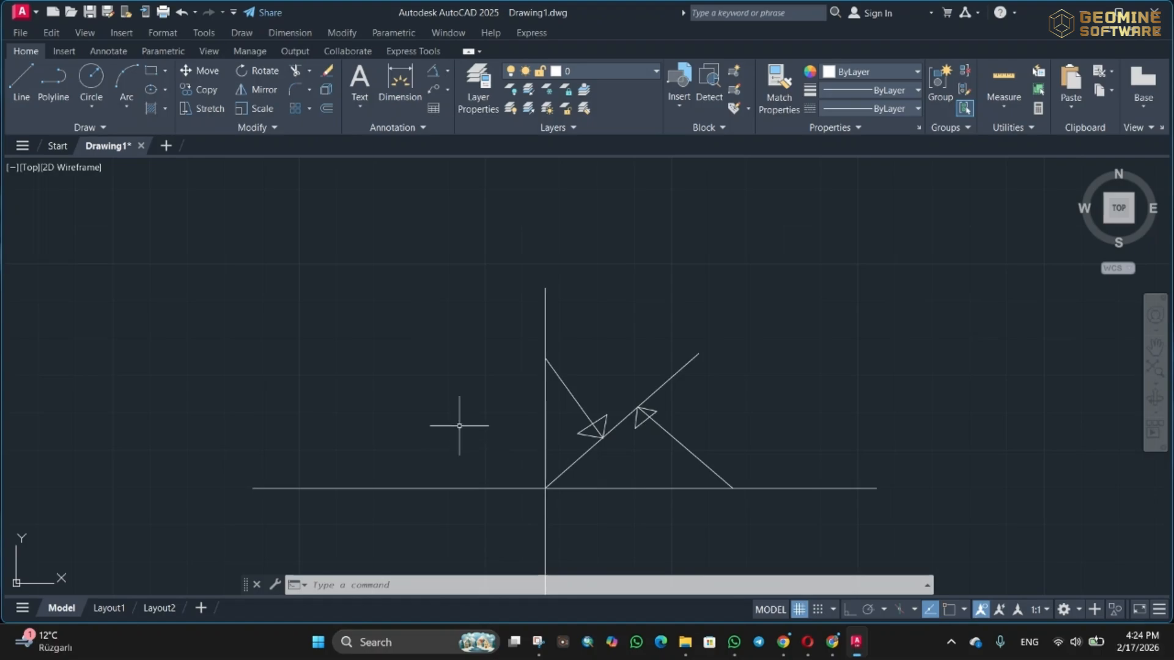
- Leave Clockwise off in the drawing units, choose International as the lighting intensity unit and apply the settings
key(Return)
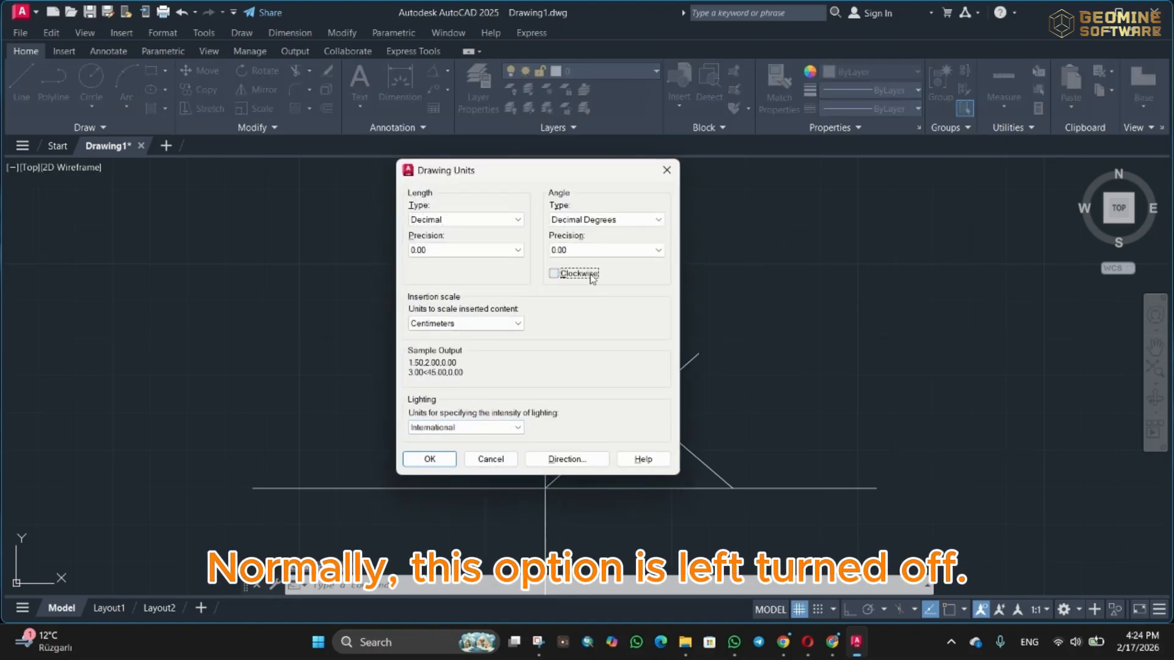
mouse_move(592, 278)
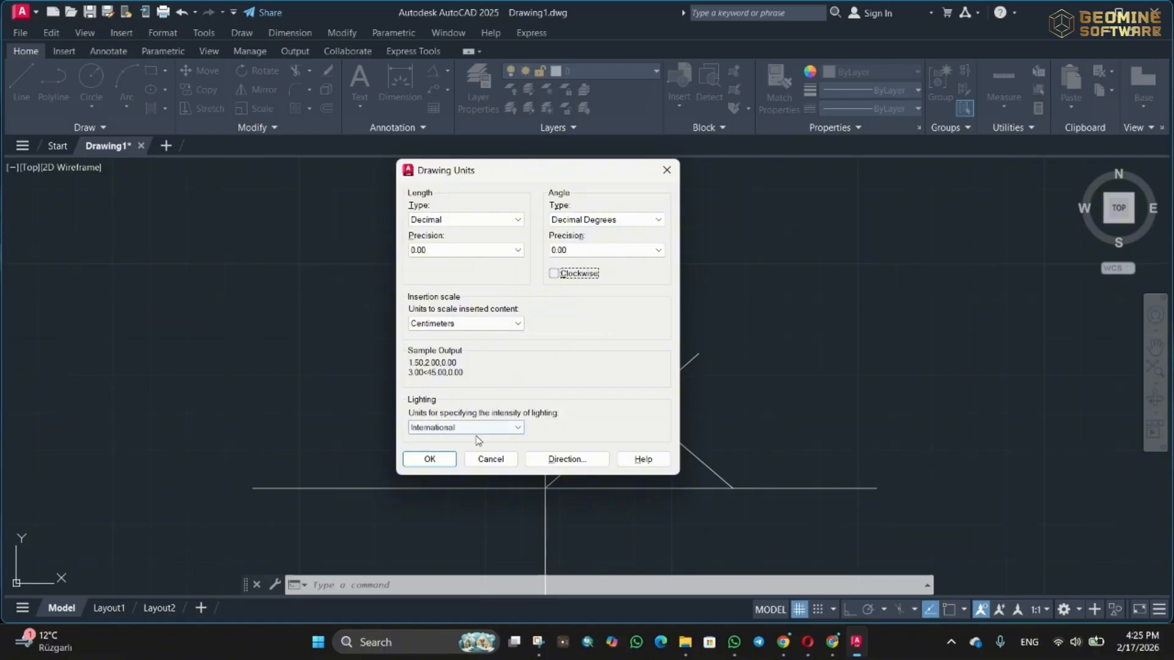
mouse_move(474, 436)
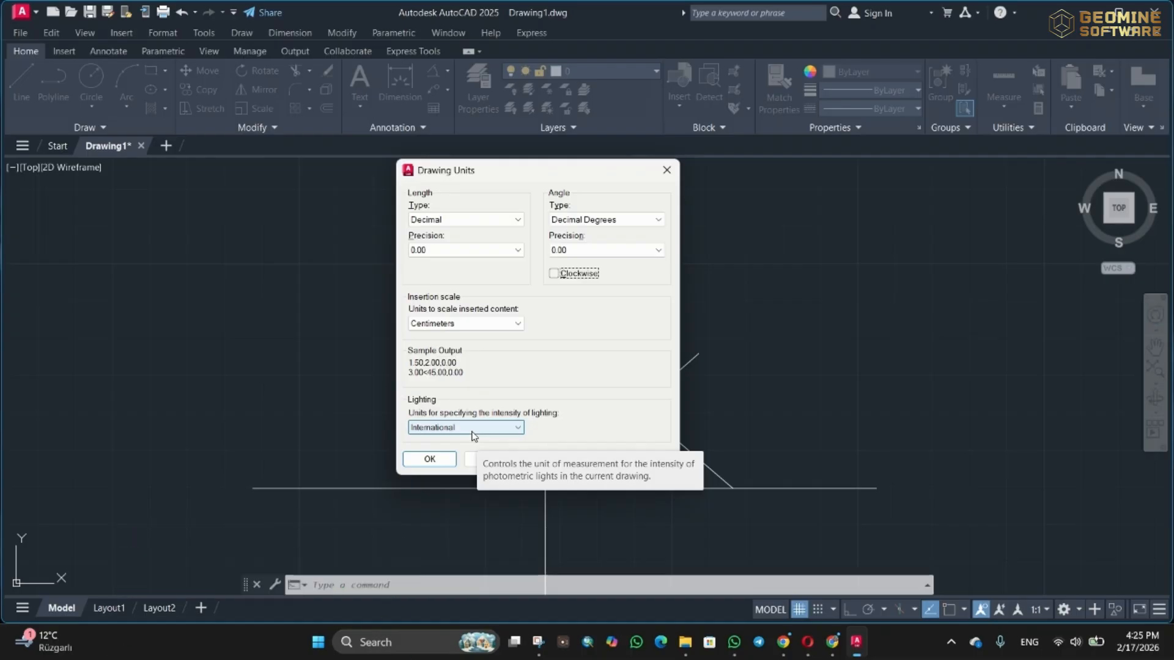
click(519, 428)
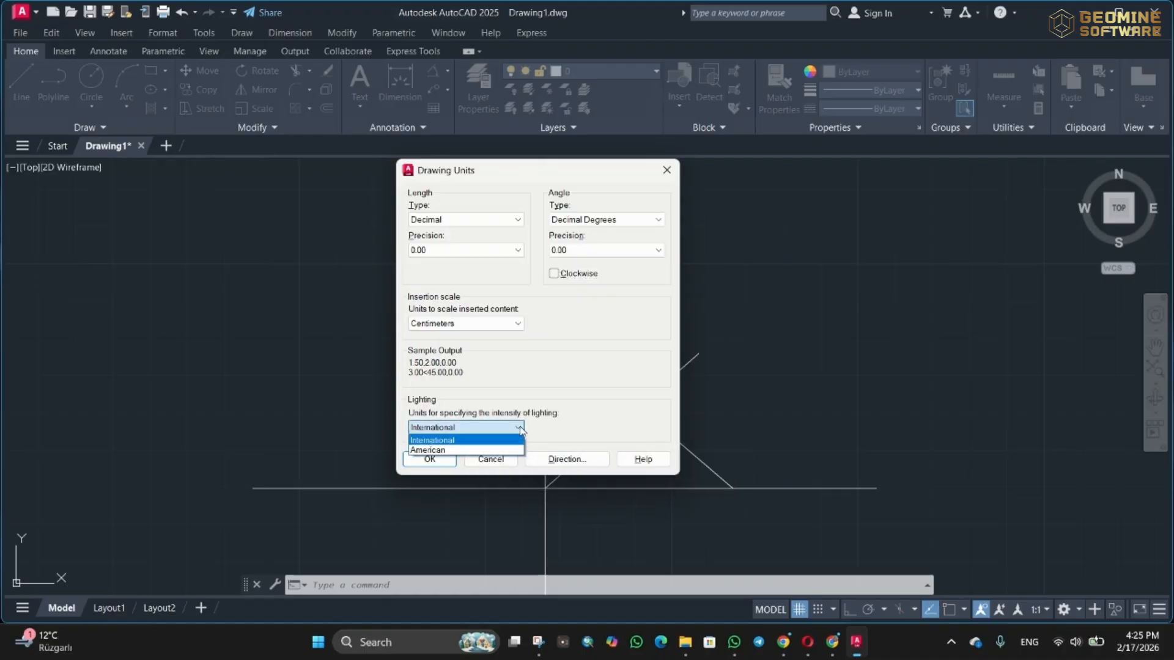
click(477, 444)
click(430, 459)
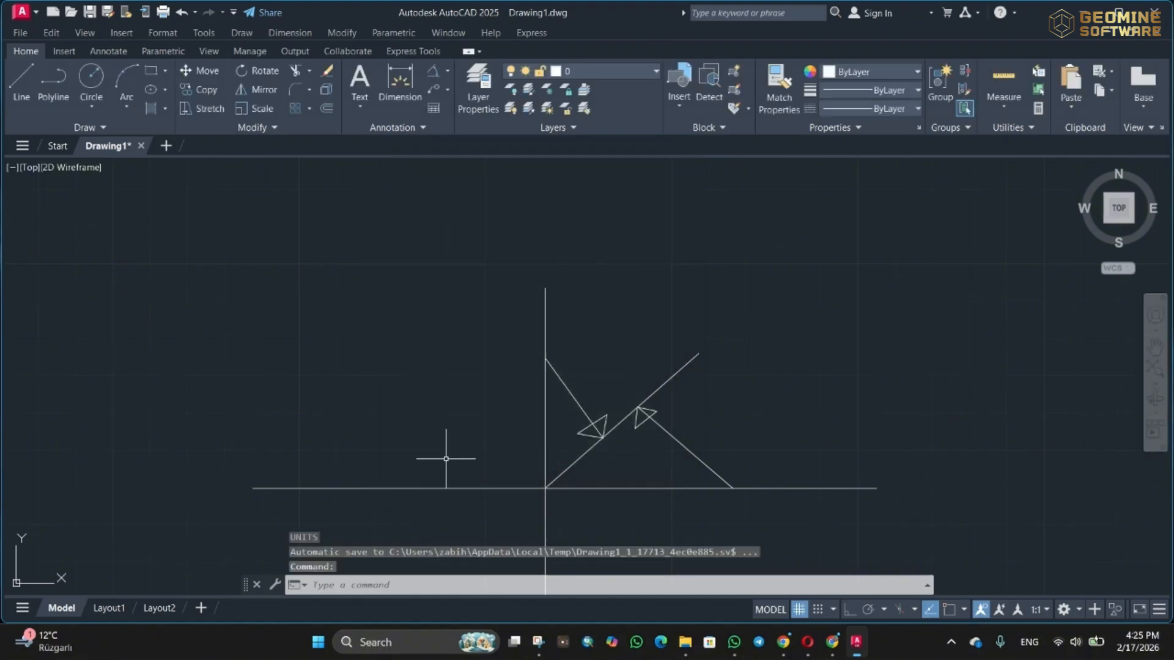
- Select the three dimensioned angles and the crossing-line sketch with its arrows, and erase them all from the drawing
scroll(781, 480, down, 5)
middle_drag(804, 492, 803, 357)
scroll(779, 402, down, 2)
drag(165, 249, 880, 430)
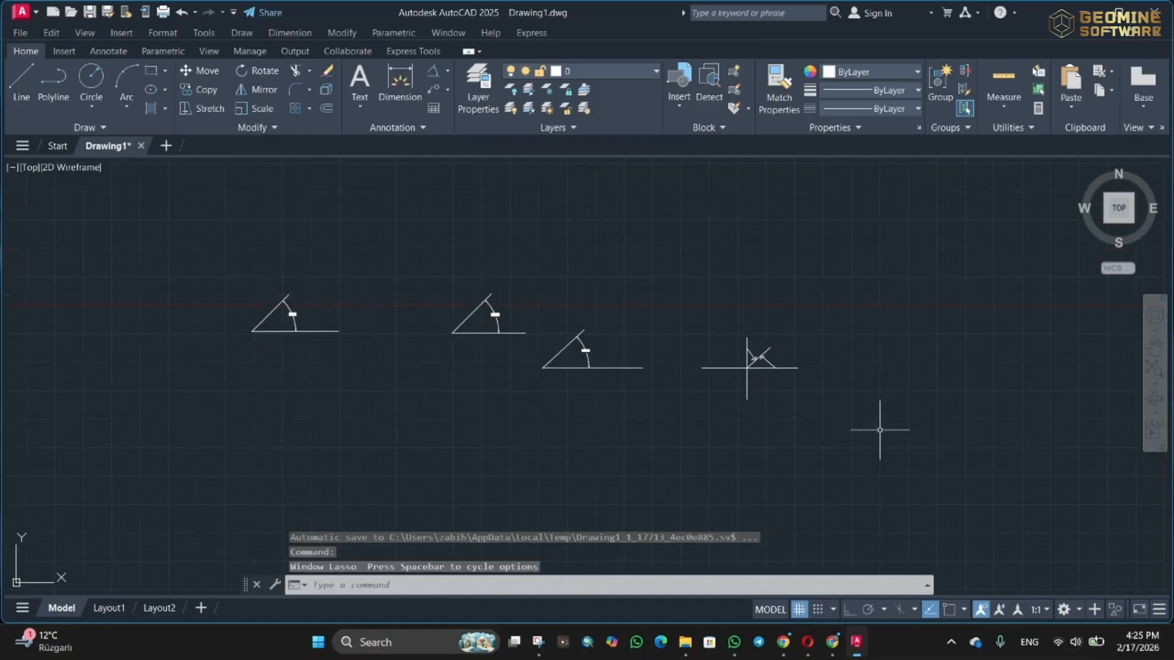
click(191, 229)
click(879, 522)
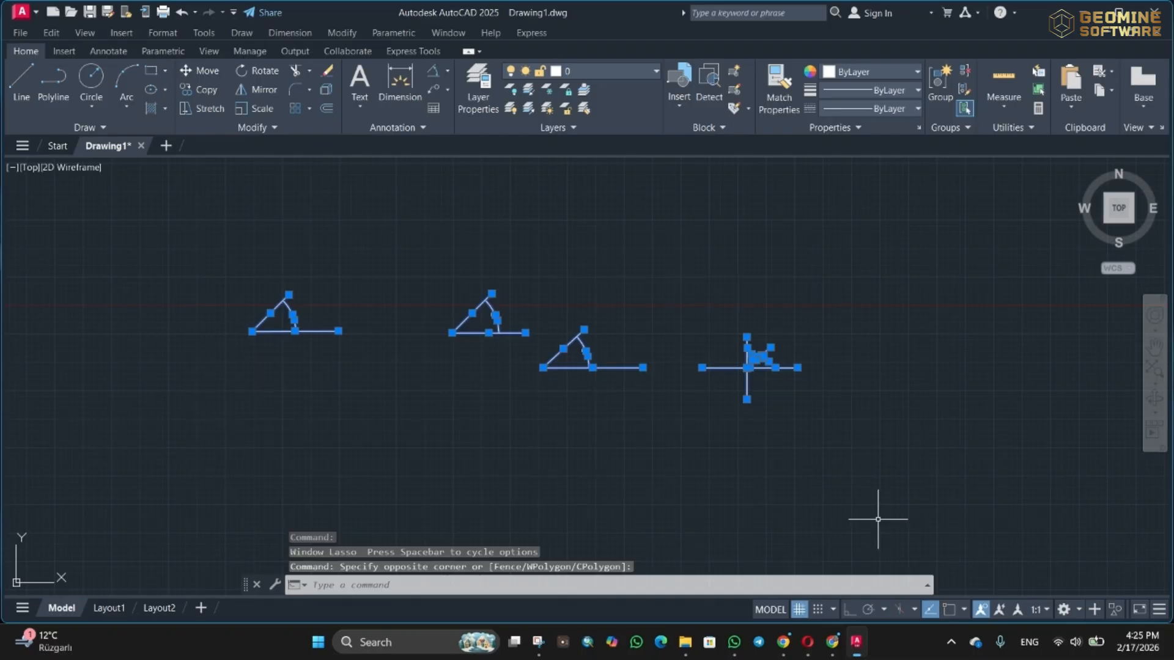
key(Delete)
key(Return)
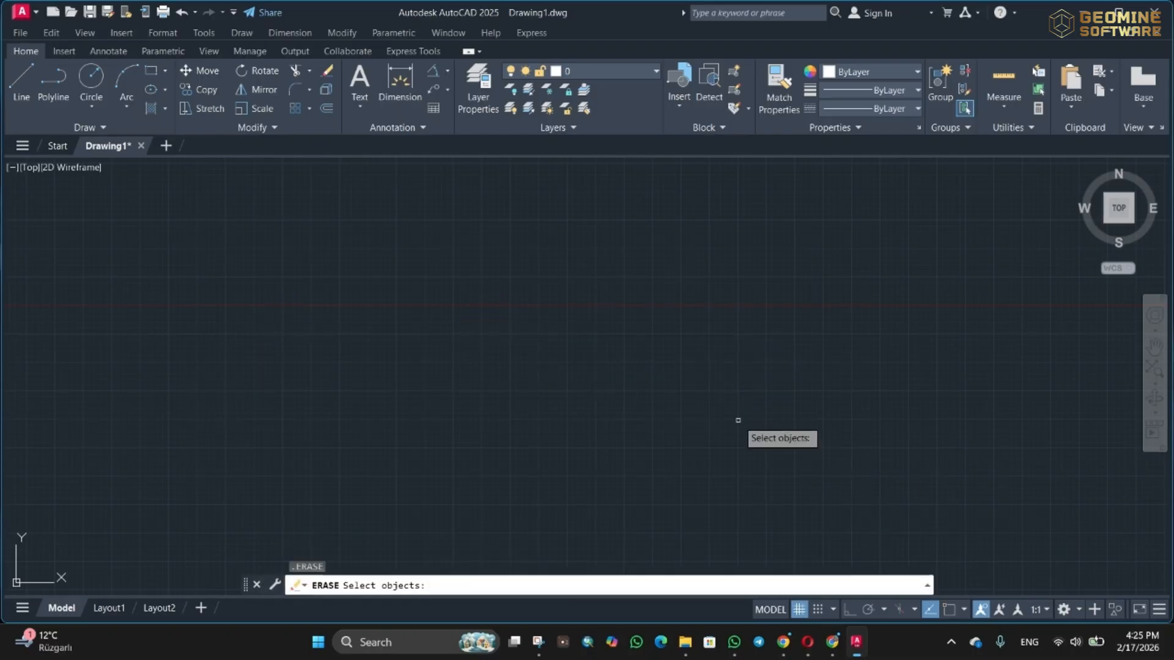